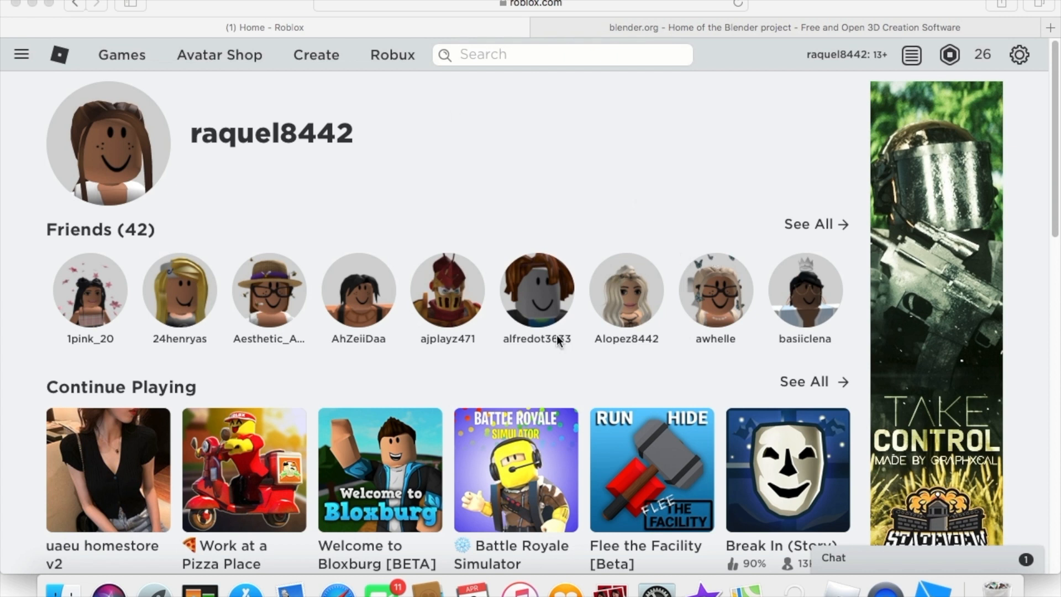
Look up the Studio link under Developer Resources on Roblox's Create page and close the Roblox page.
left_click(564, 134)
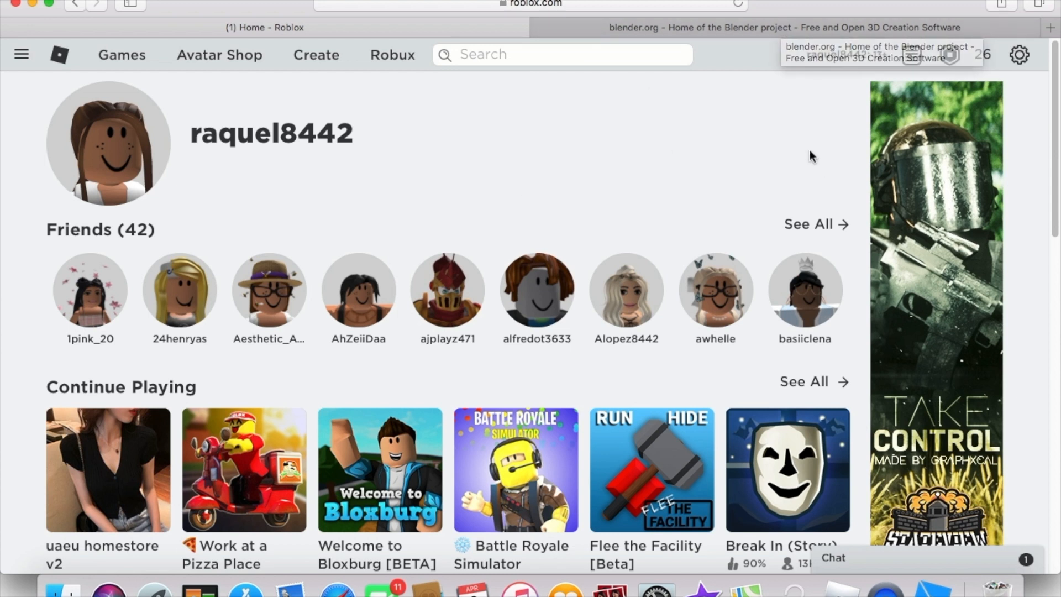
left_click(315, 59)
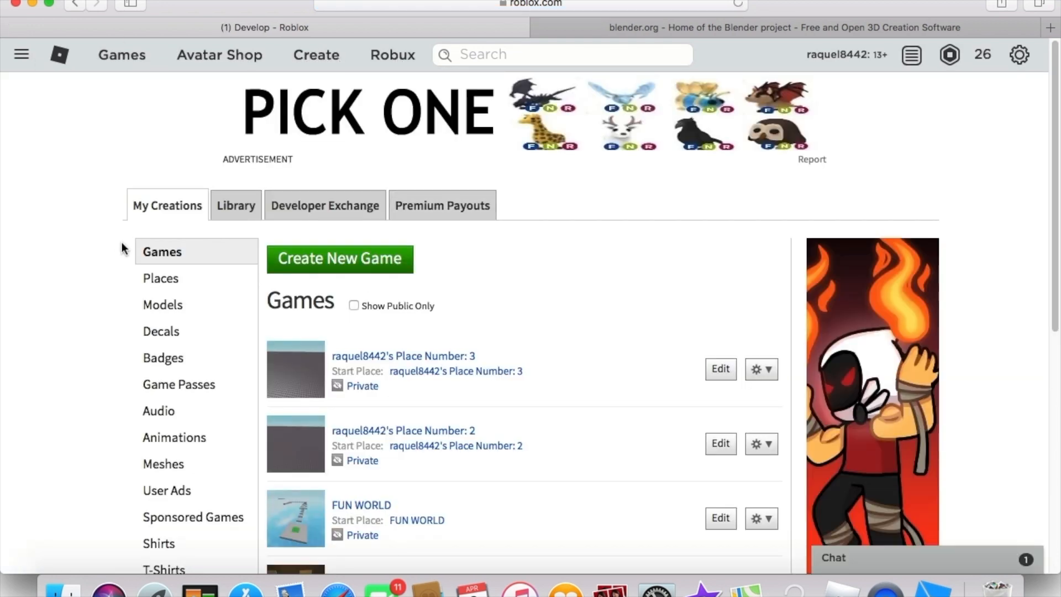
scroll(116, 251, "down", 5)
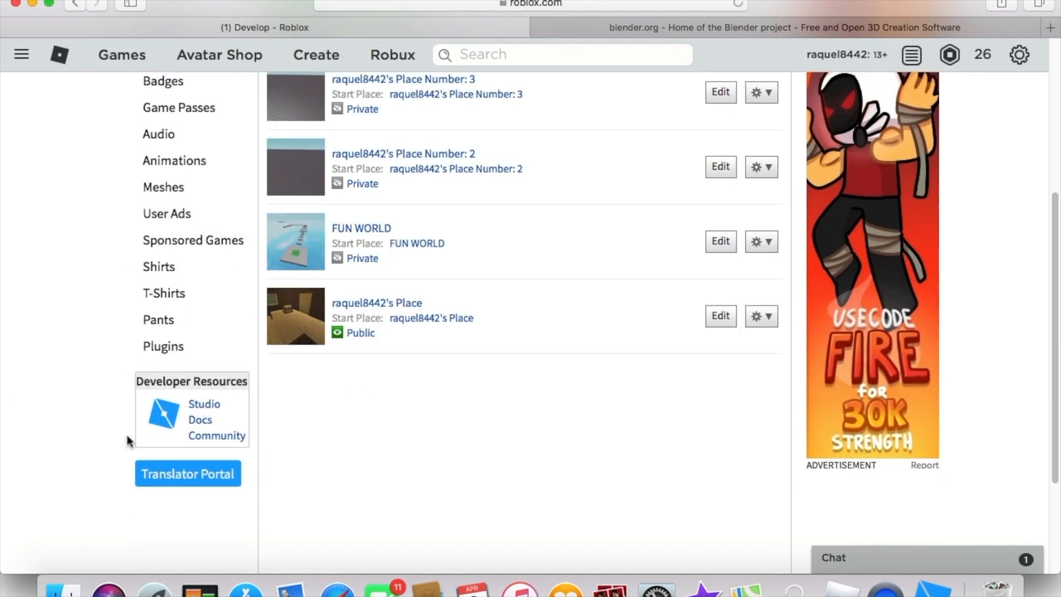
scroll(309, 268, "up", 5)
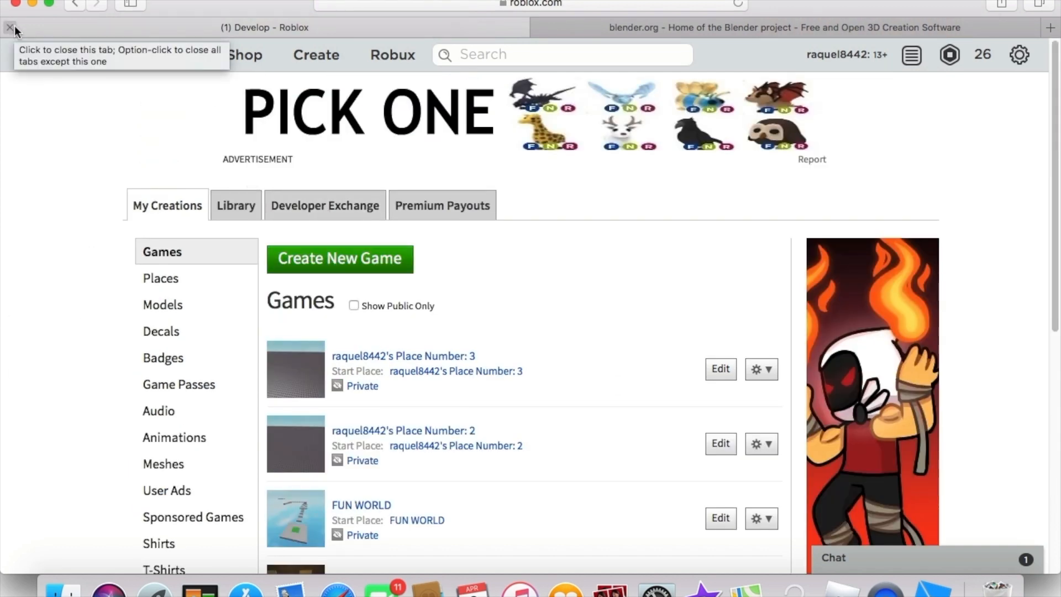
left_click(13, 26)
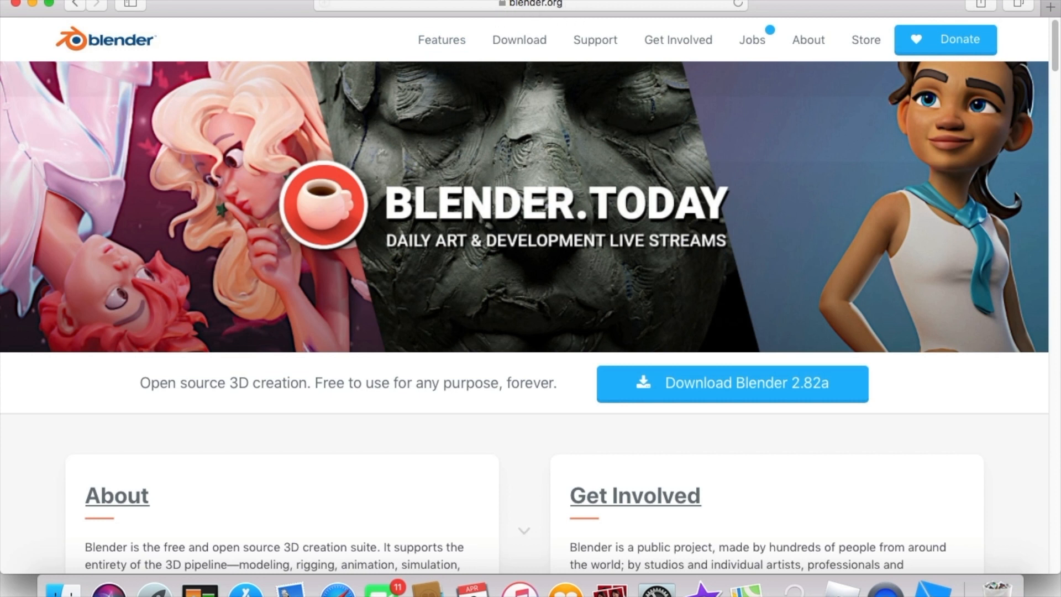
Start downloading blender-2.79b-macOS-10.6.dmg from the Blender 2.79b official release among Blender's previous versions.
left_click(524, 41)
left_click(519, 81)
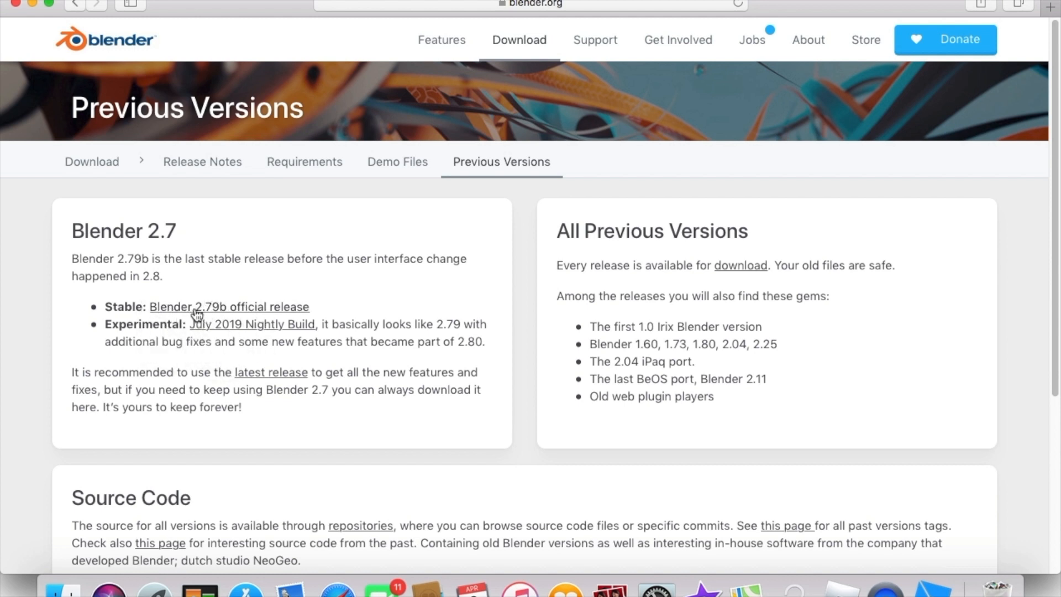
left_click(188, 307)
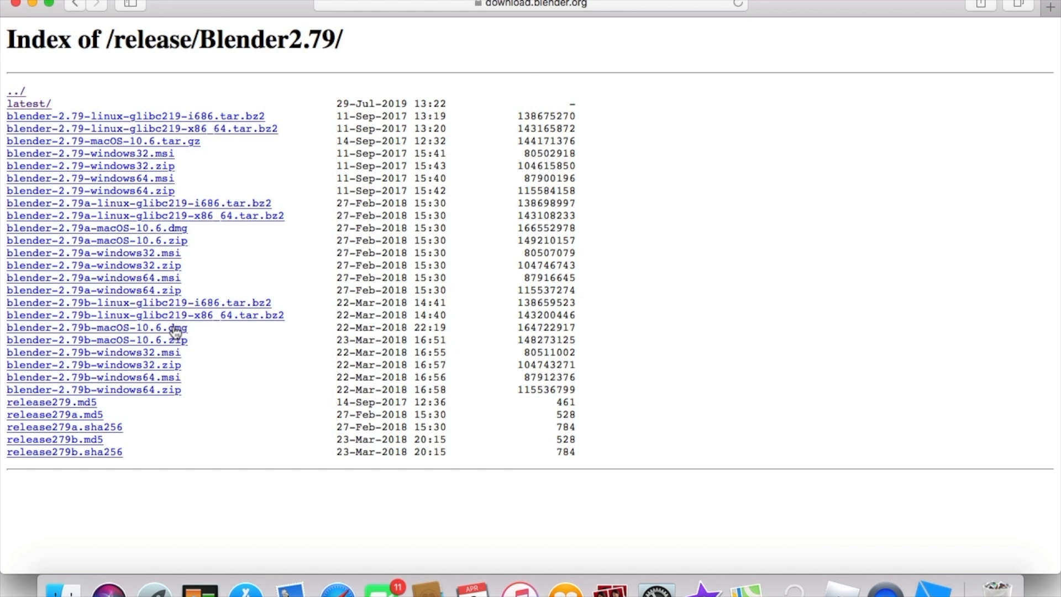
left_click(161, 331)
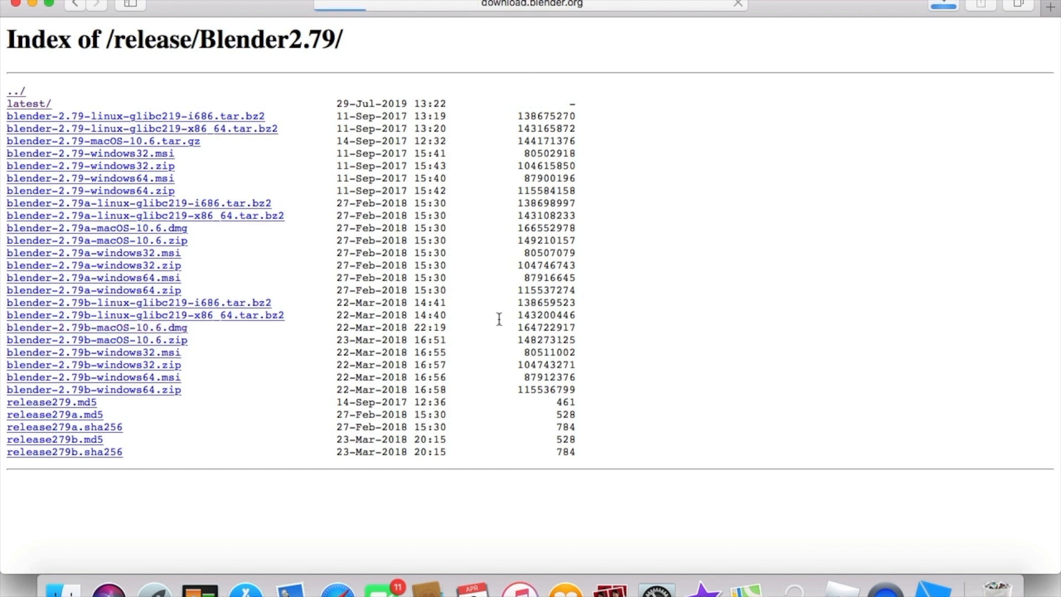
Cancel the running Blender 2.79b download and clear the download list.
left_click(946, 4)
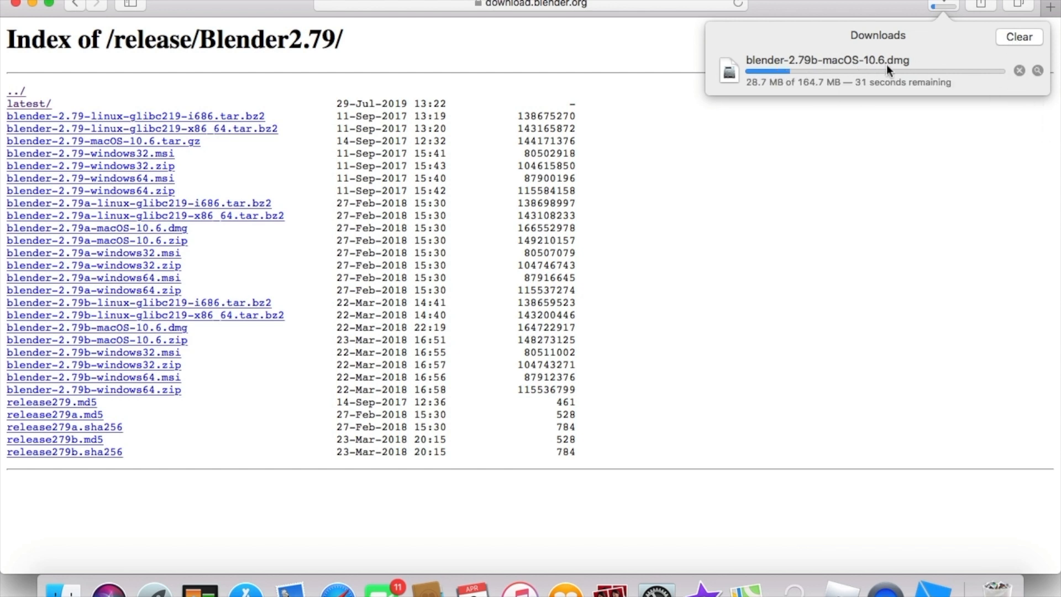
left_click(1018, 70)
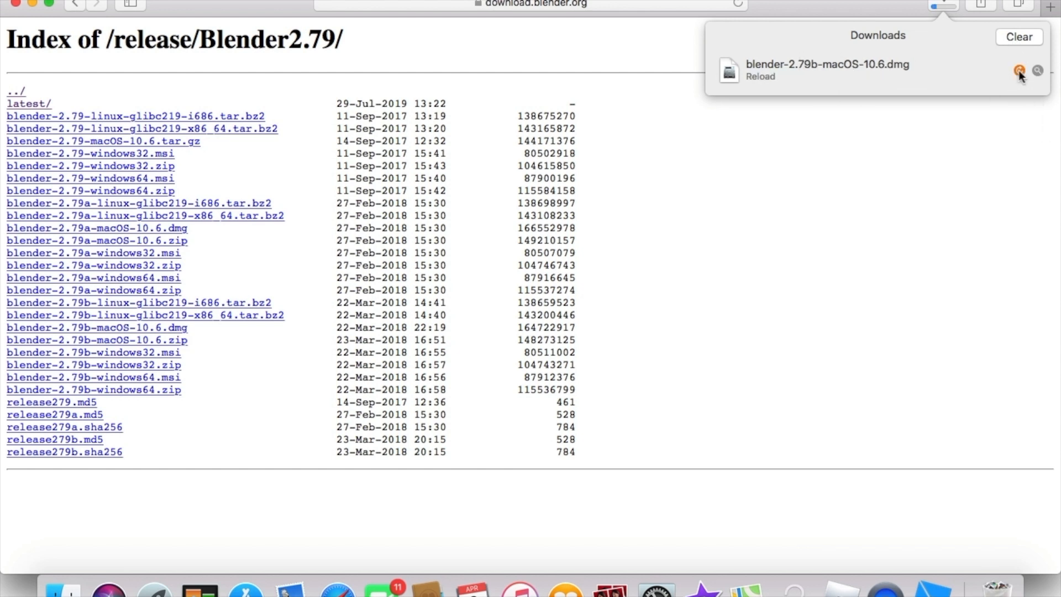
left_click(1019, 36)
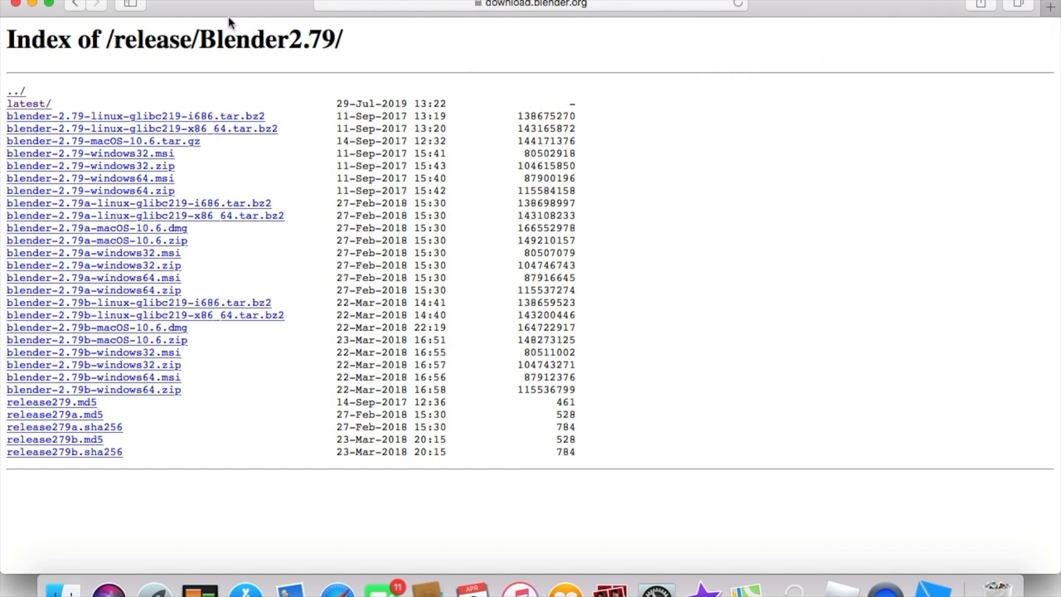
Quit Safari and create a new Baseplate place in Roblox Studio, ignoring the auto-recovered file.
left_click(53, 0)
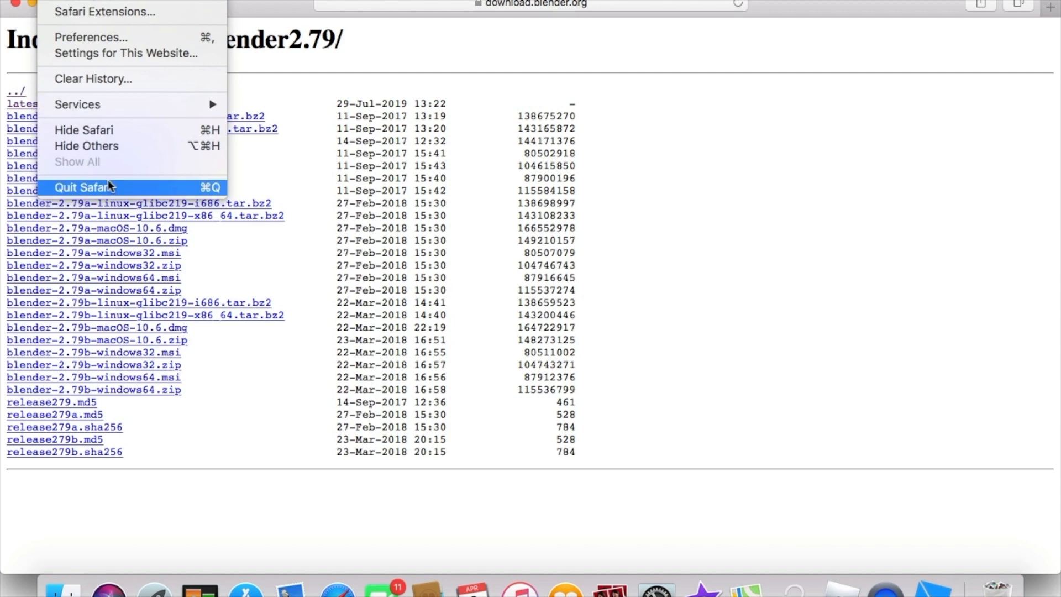
left_click(123, 187)
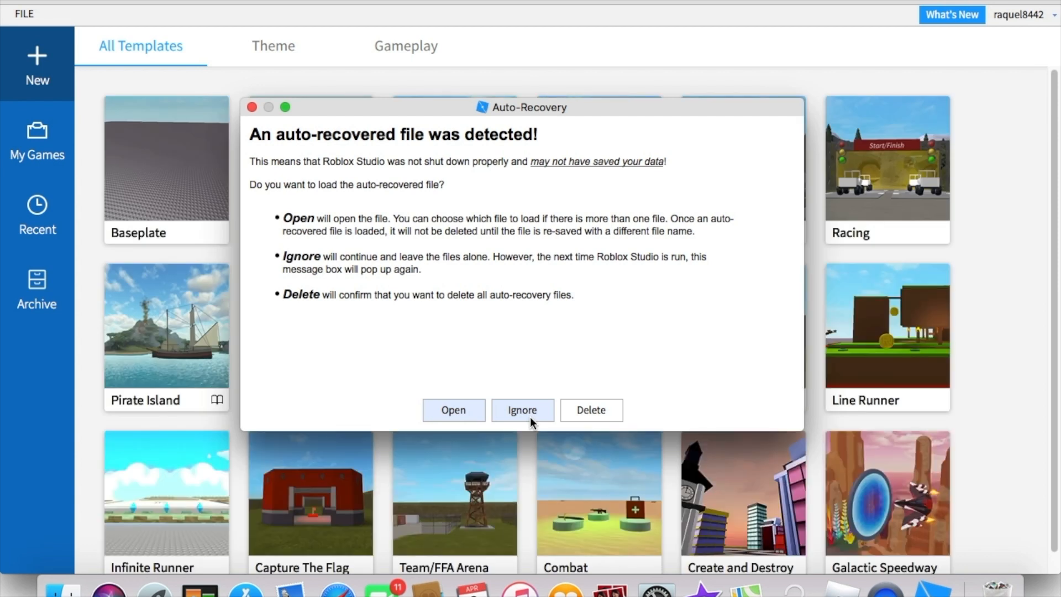
left_click(530, 408)
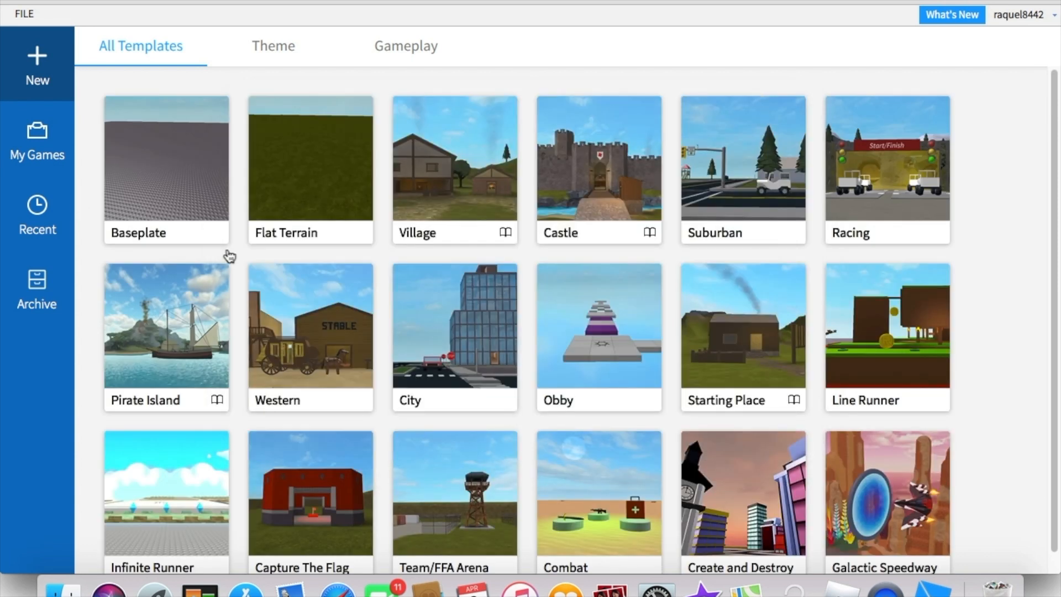
left_click(164, 167)
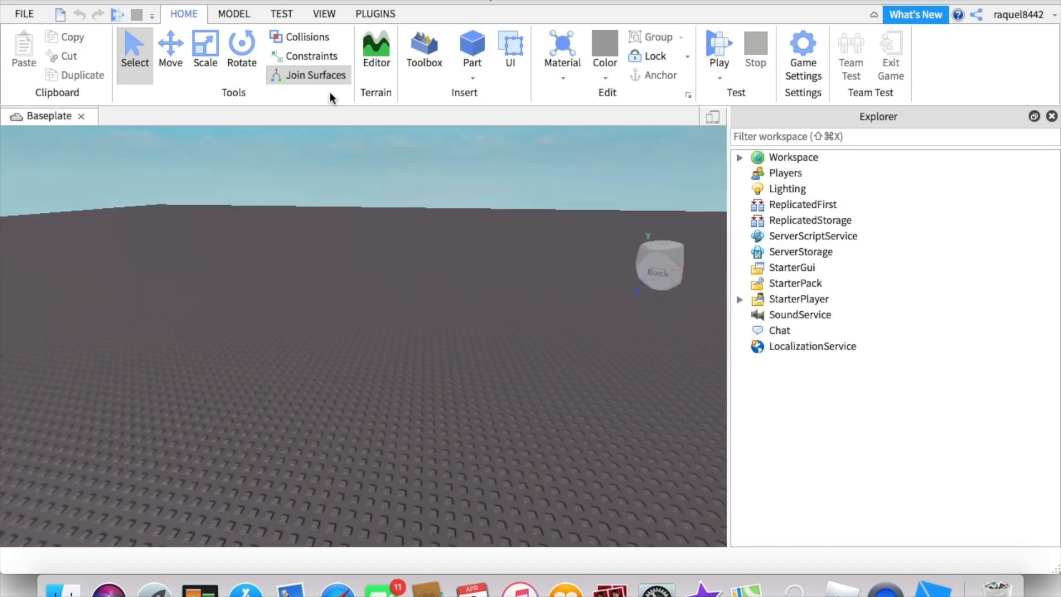
Search the Toolbox marketplace's plugins for "Load Character", look through the results and close the Toolbox.
left_click(378, 14)
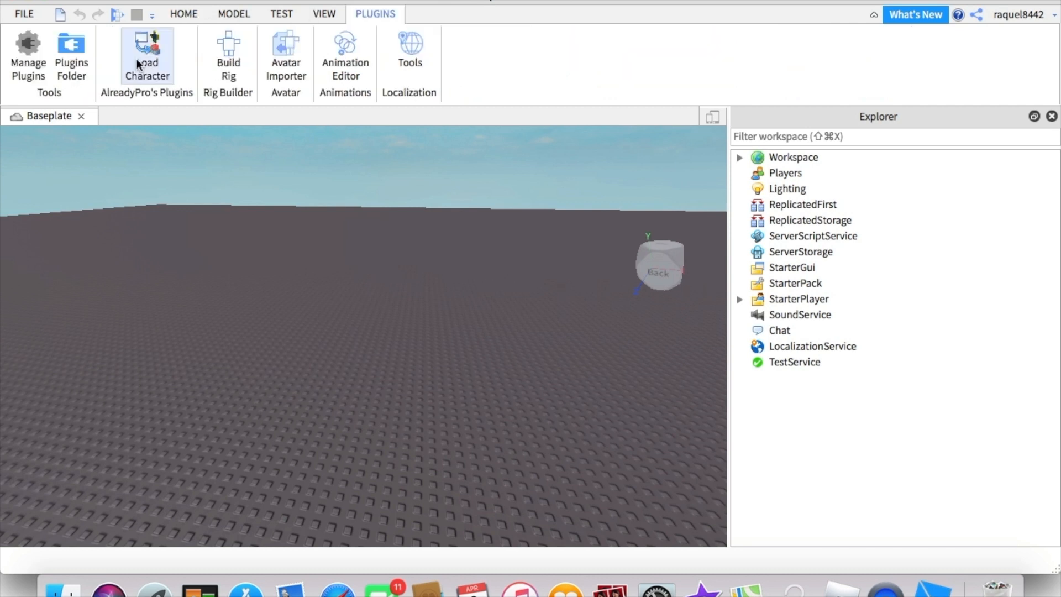
left_click(193, 15)
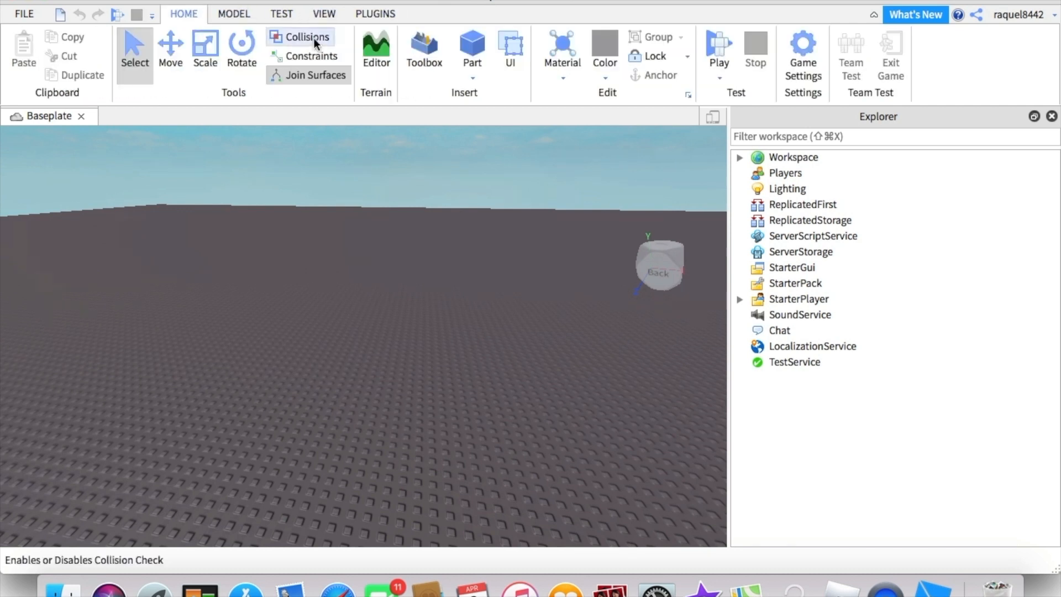
left_click(408, 58)
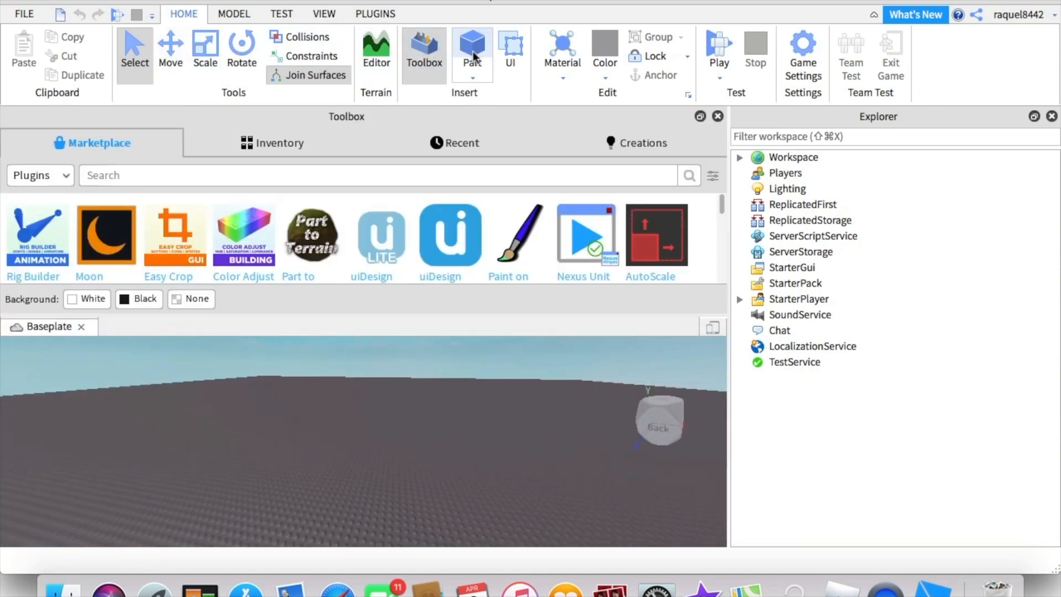
left_click(38, 175)
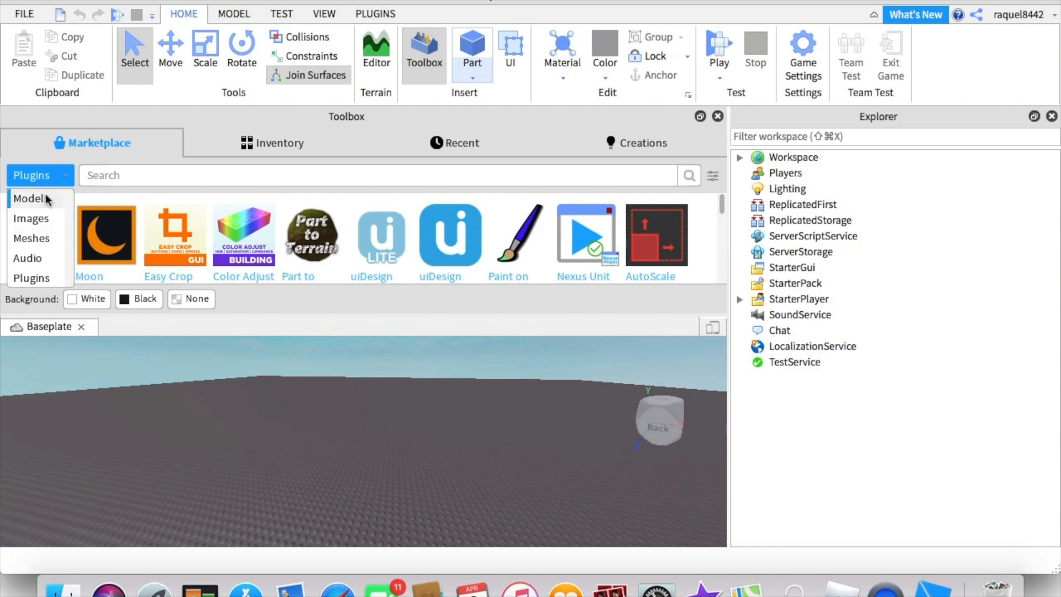
left_click(47, 199)
left_click(64, 175)
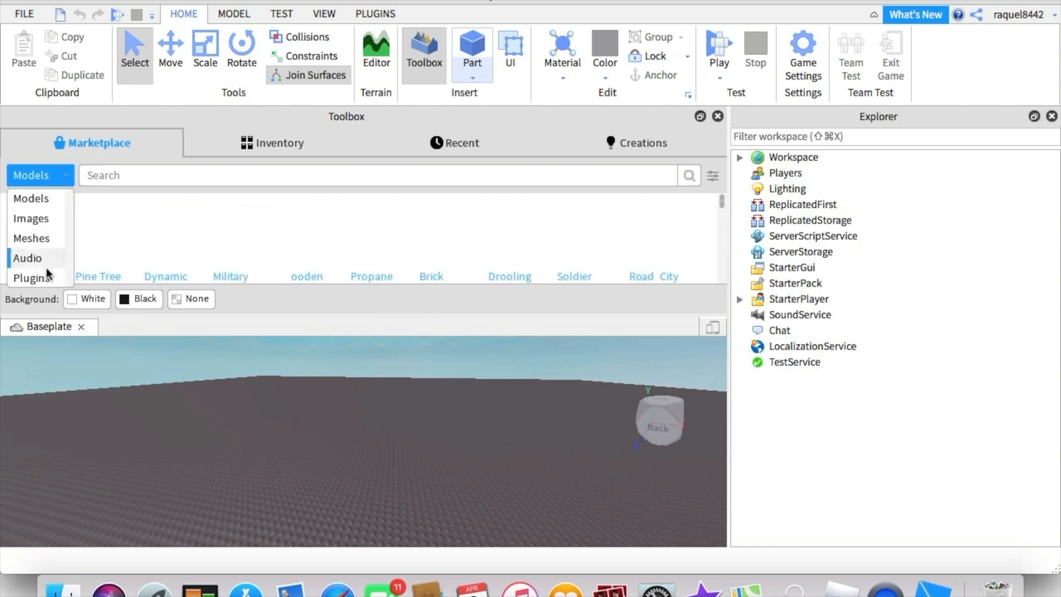
left_click(49, 274)
left_click(185, 177)
type("Load Character")
key("Return")
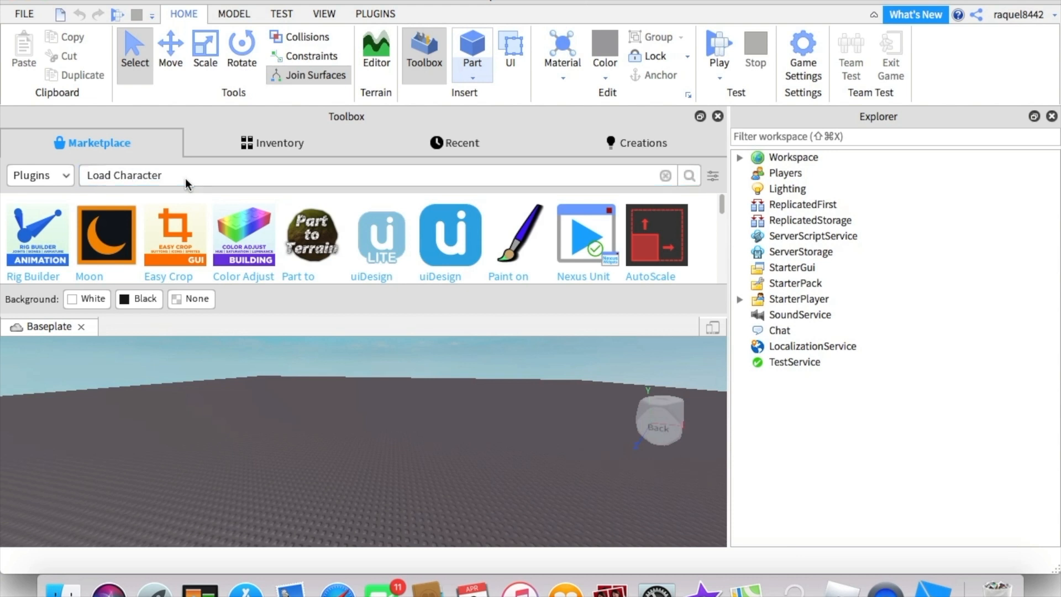
left_click_drag(722, 211, 721, 224)
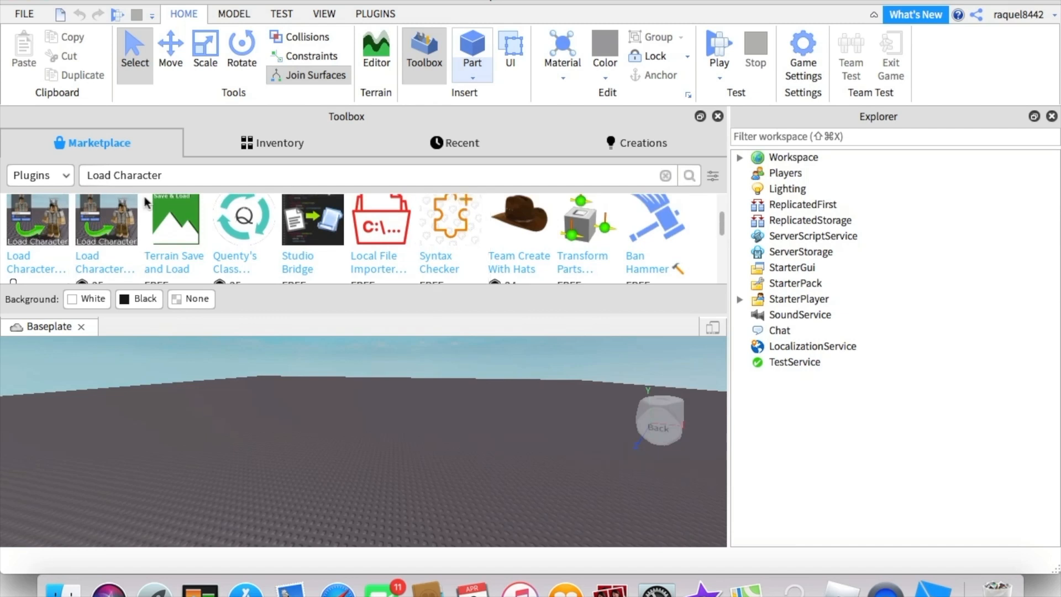
left_click(717, 116)
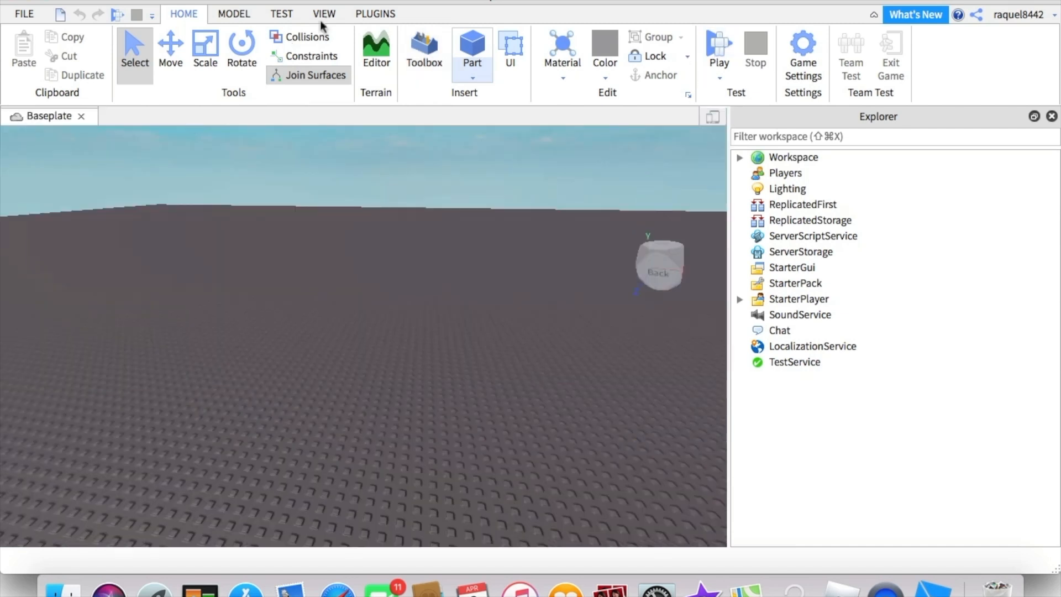
Spawn the account's avatar as an R6 character at the origin with the Load Character plugin, using the account's username.
left_click(375, 14)
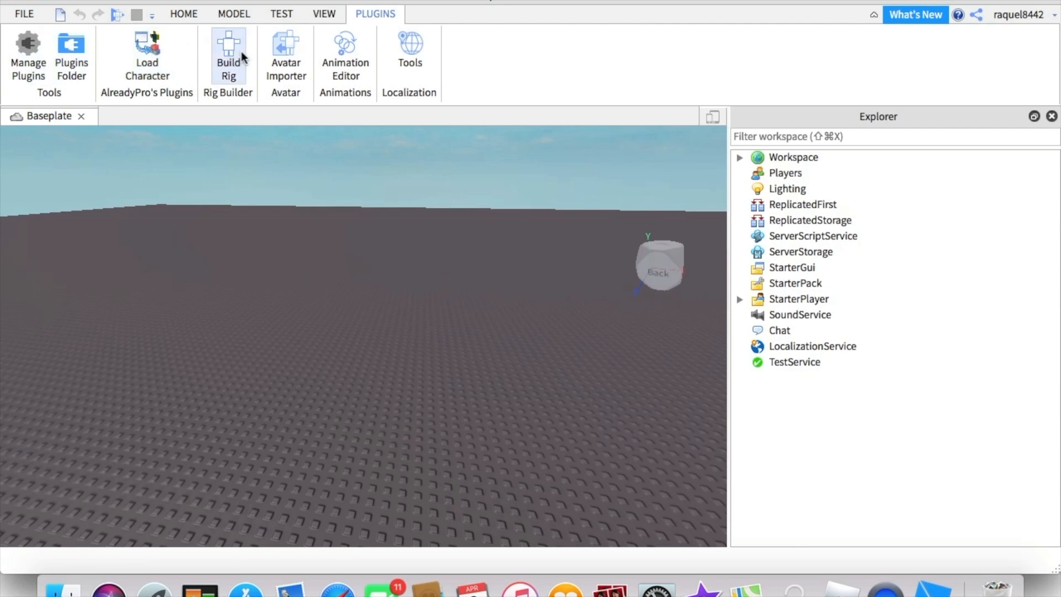
left_click(148, 53)
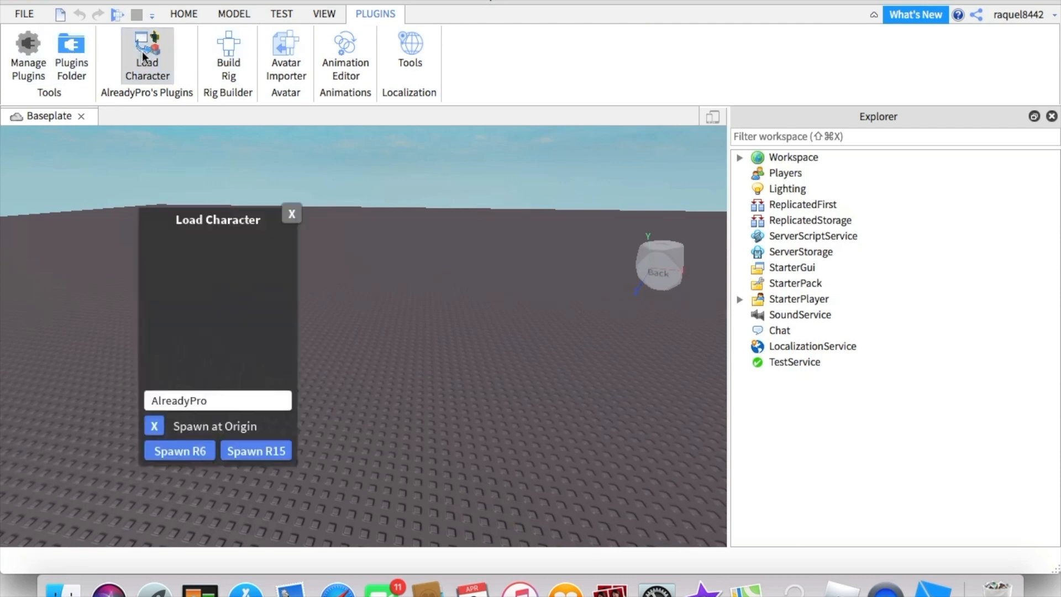
double_click(212, 403)
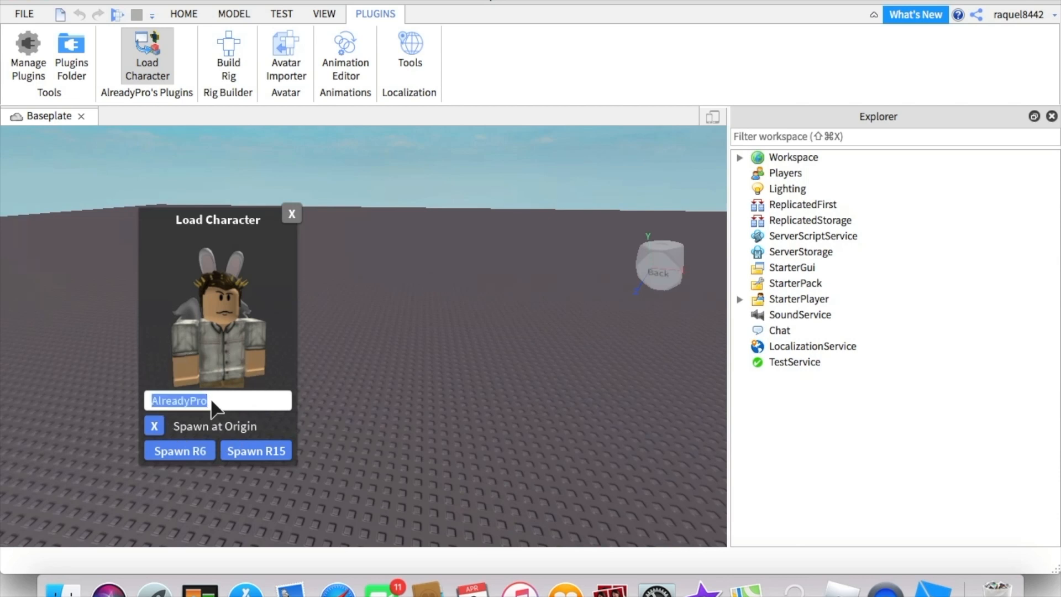
key("BackSpace")
type("raquel8442")
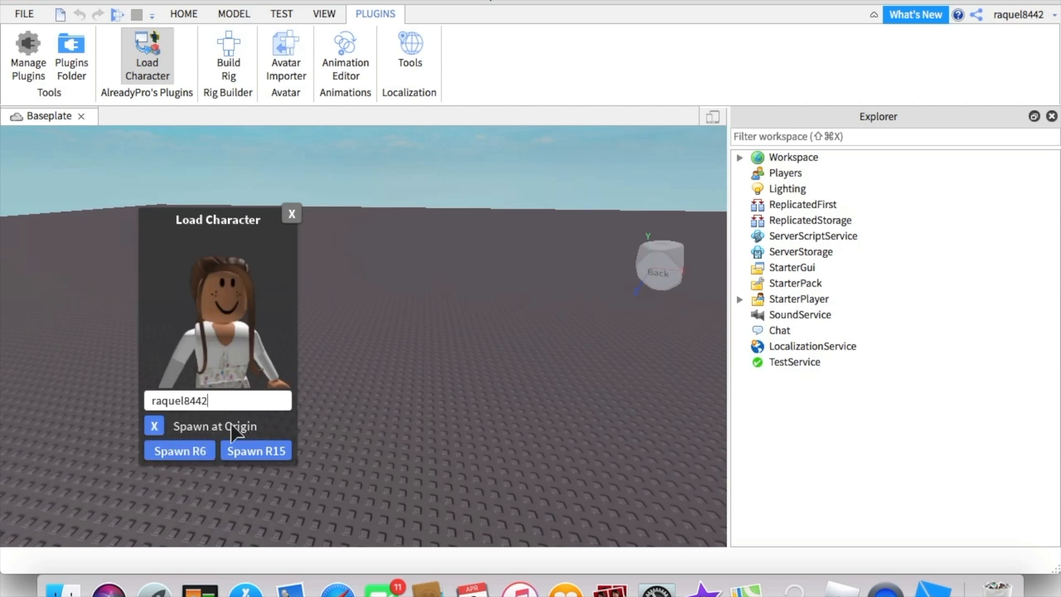
left_click(177, 453)
left_click(292, 214)
right_click_drag(268, 189, 260, 195)
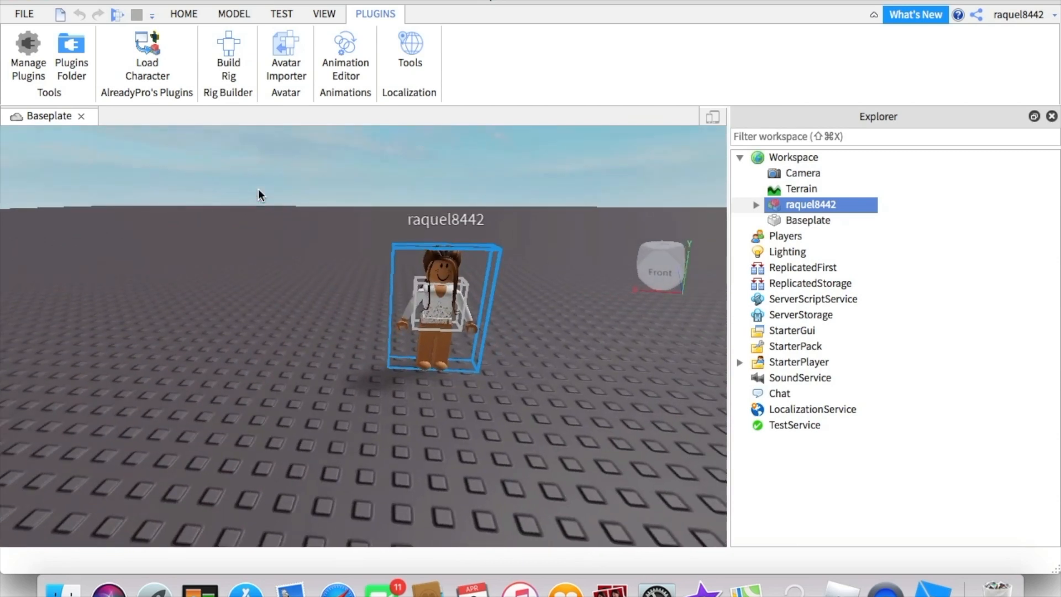
right_click_drag(359, 246, 356, 241)
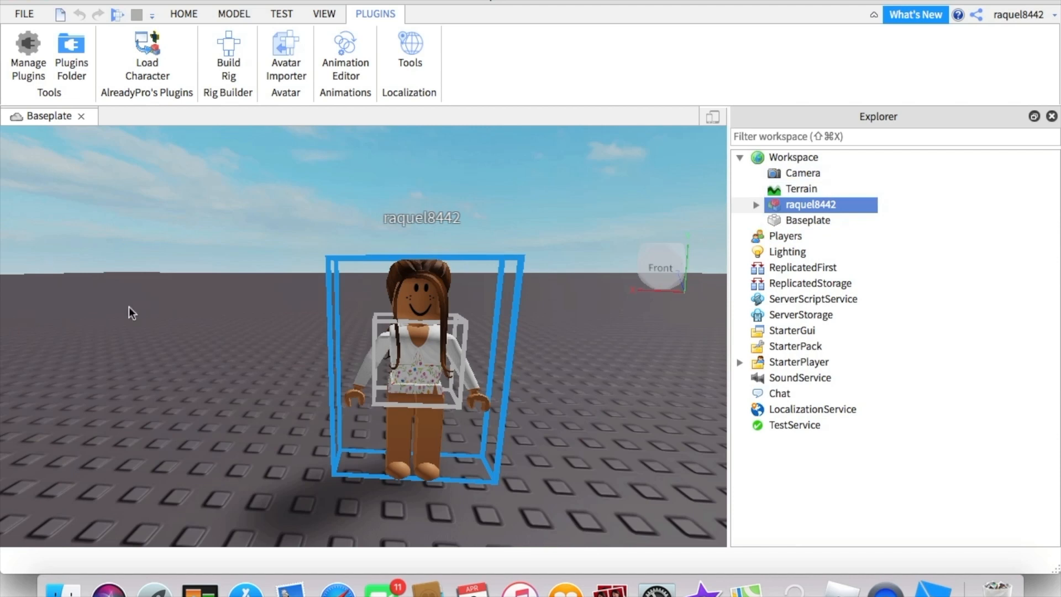
Export the spawned character model to the Documents folder, naming the file with the account's username.
right_click(801, 207)
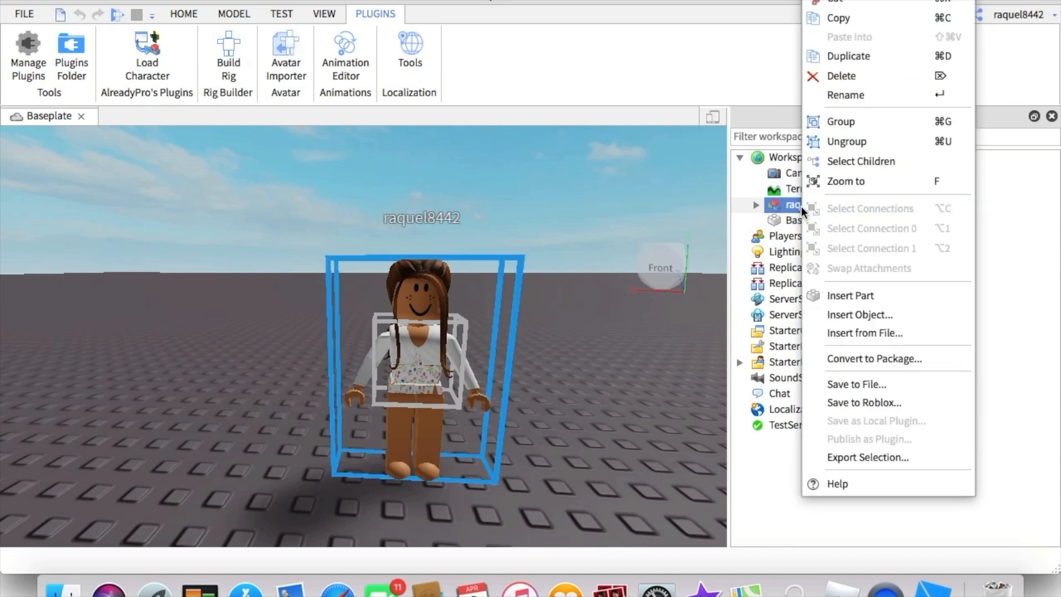
left_click(886, 457)
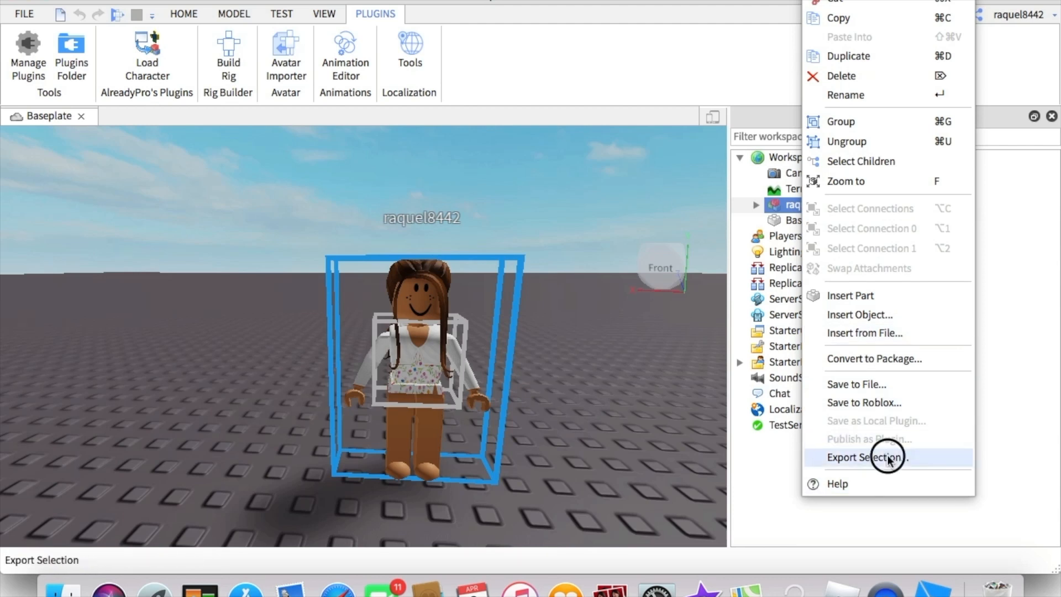
left_click(484, 191)
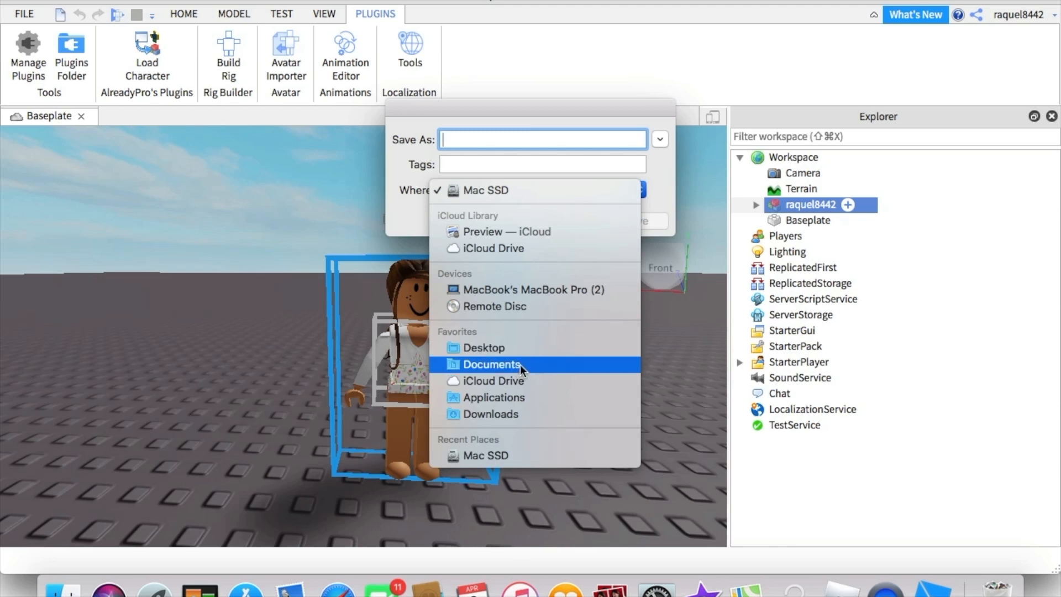
left_click(519, 365)
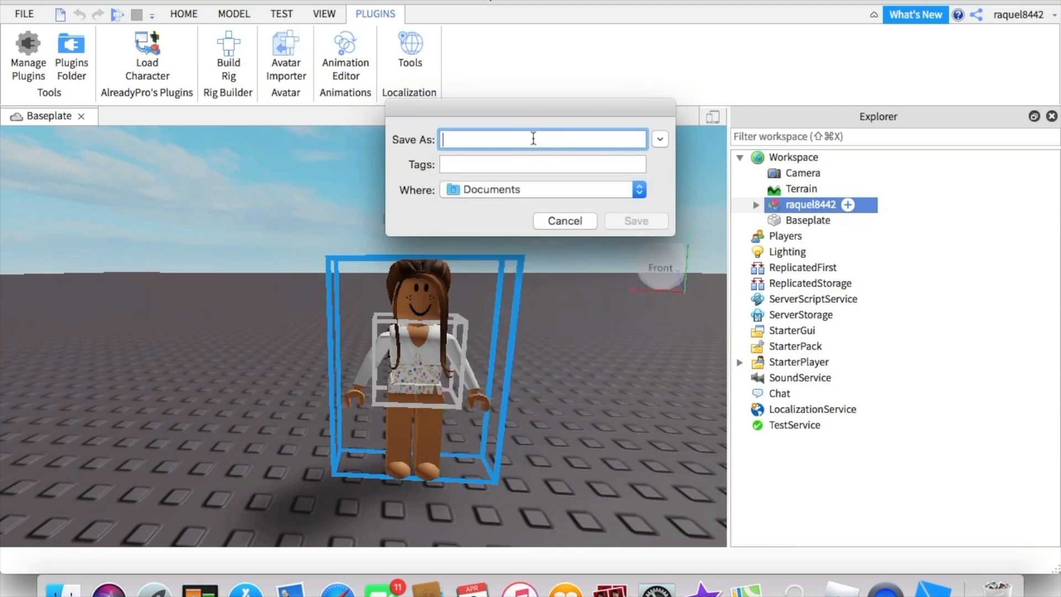
type("raquel8442")
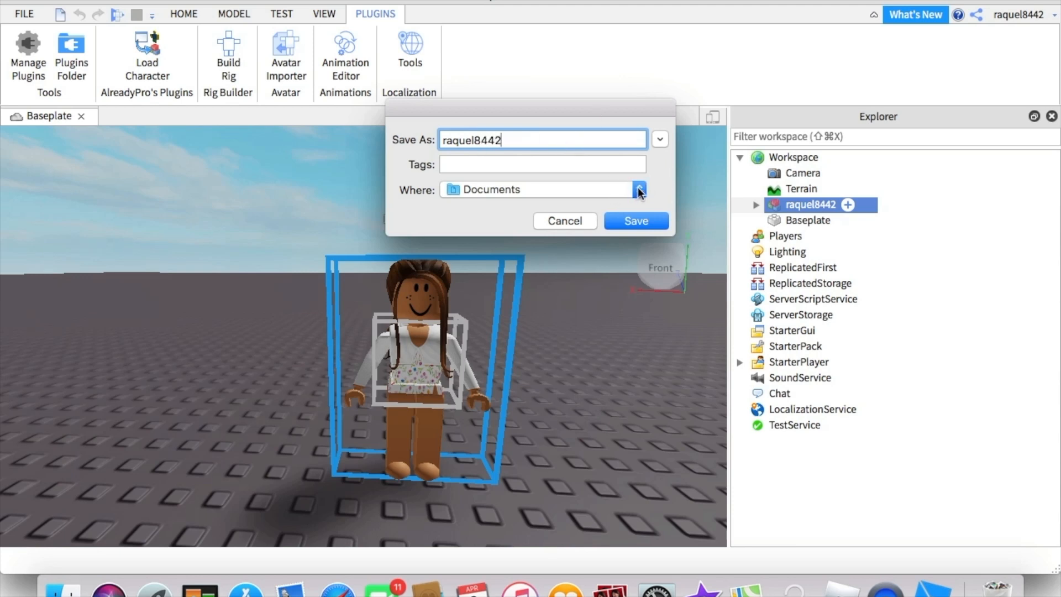
left_click(638, 221)
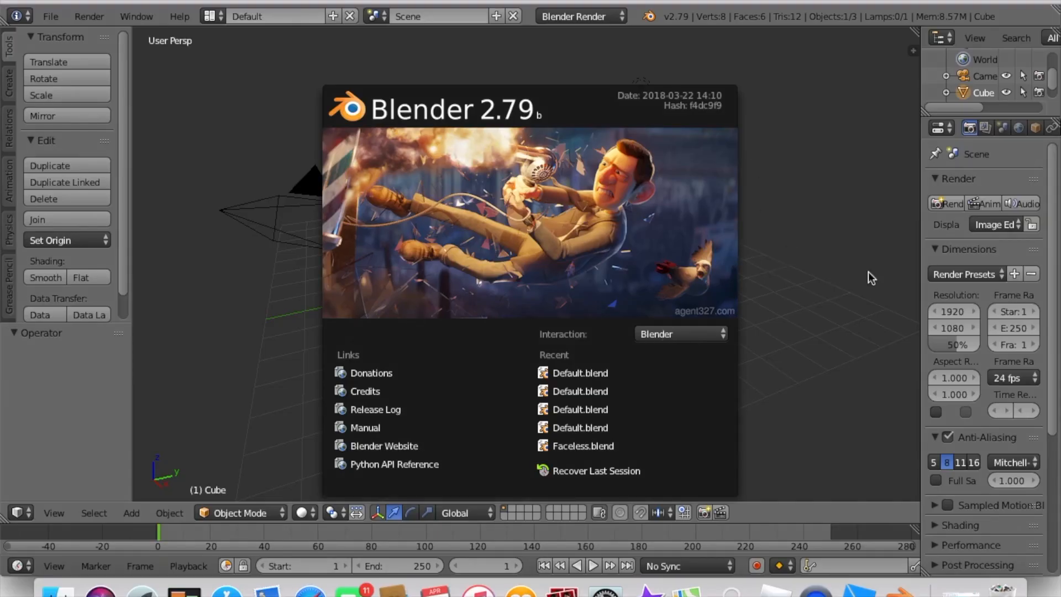
In Blender, open the Default.blend rig file from the RobloxRig_Woman/Rig folder in Downloads.
left_click(827, 266)
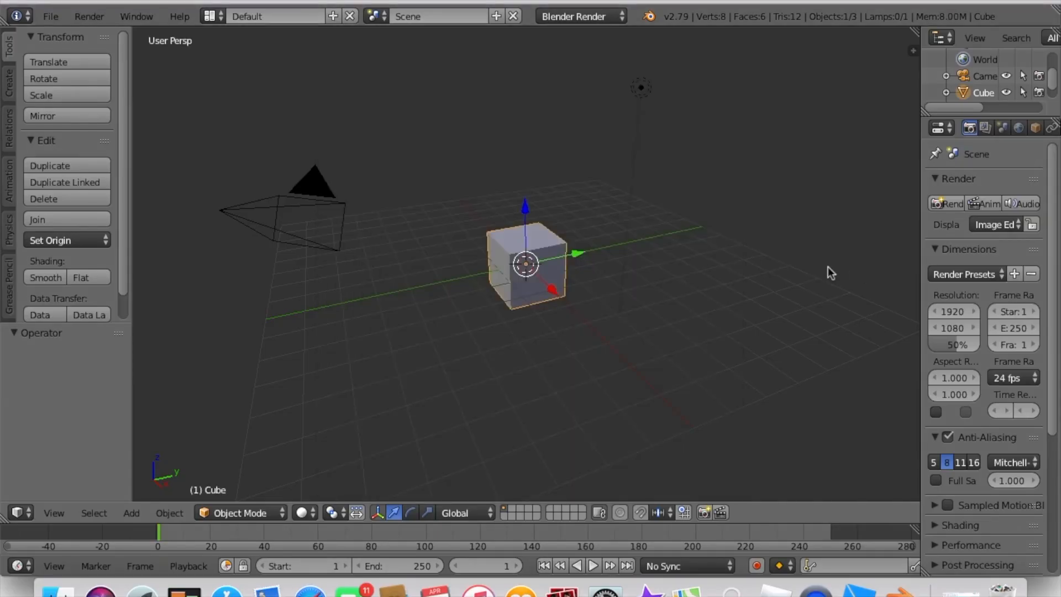
left_click(50, 16)
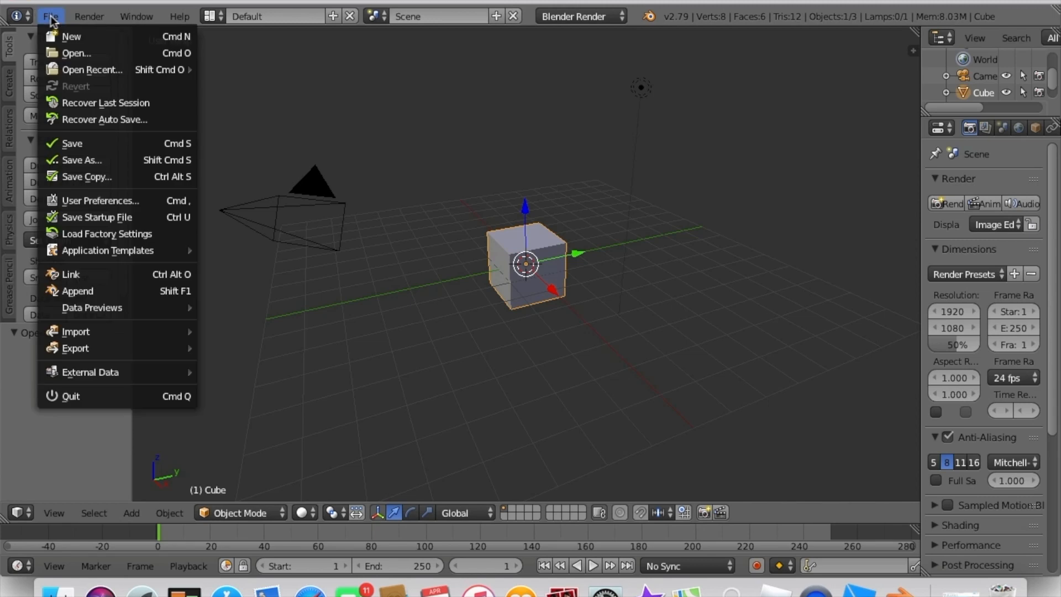
left_click(63, 54)
left_click(70, 220)
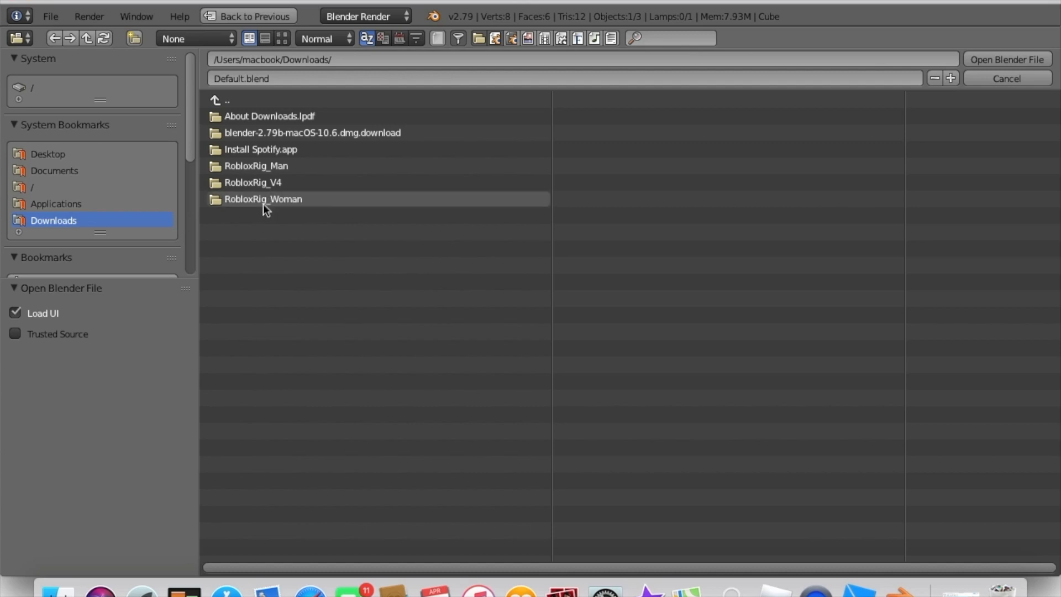
left_click(294, 207)
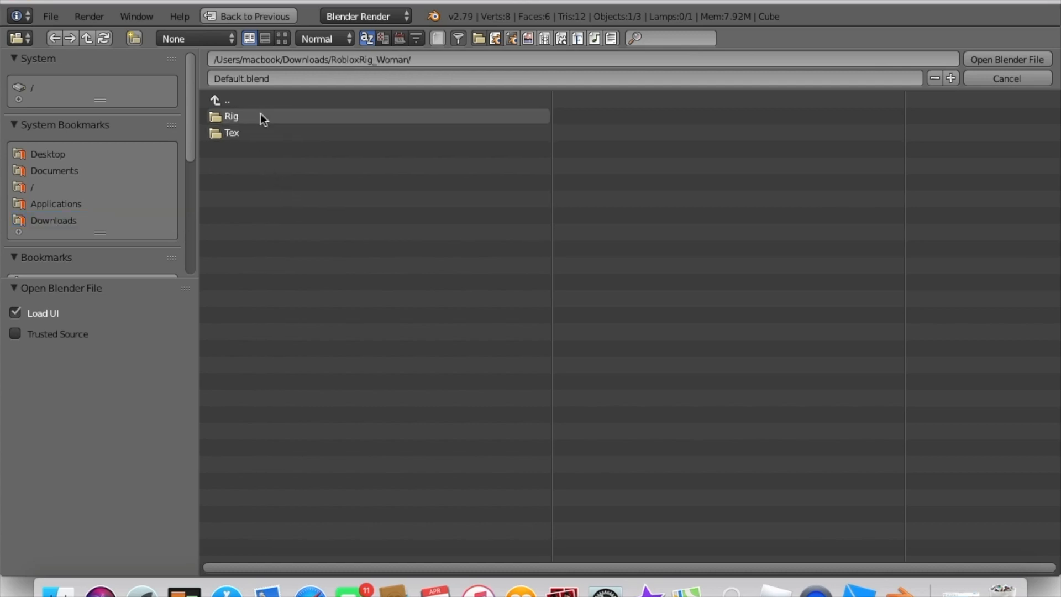
left_click(260, 114)
left_click(284, 115)
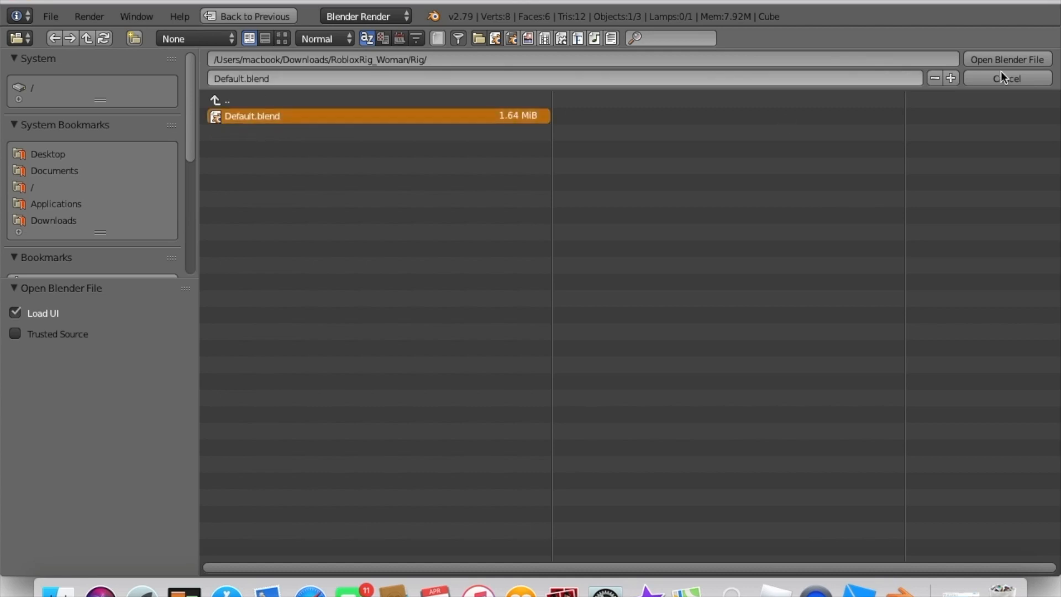
left_click(1034, 61)
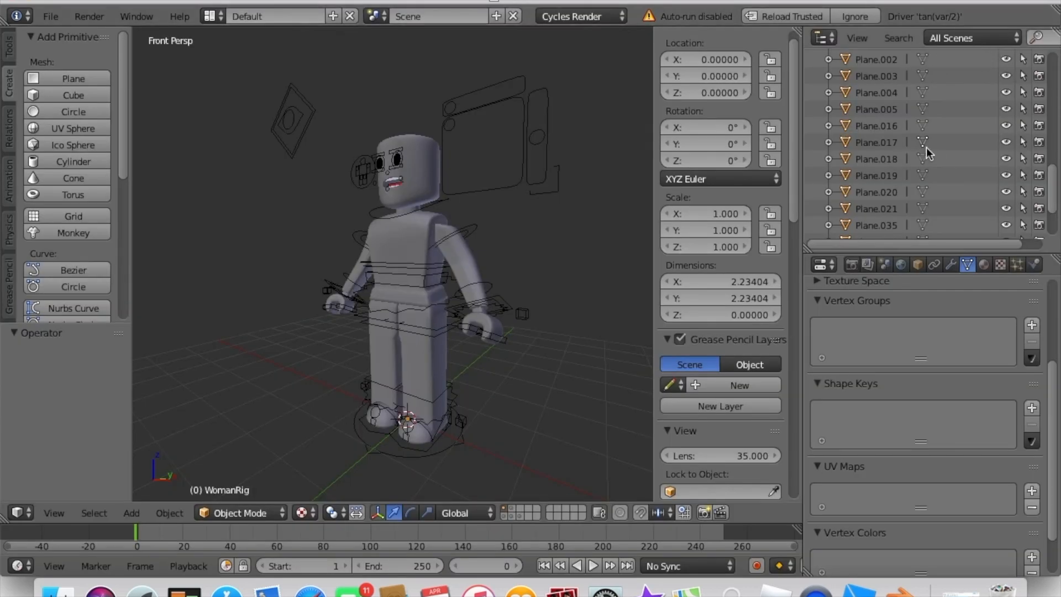
Delete the rig's head mesh together with its eyes and mouth.
left_click(418, 161)
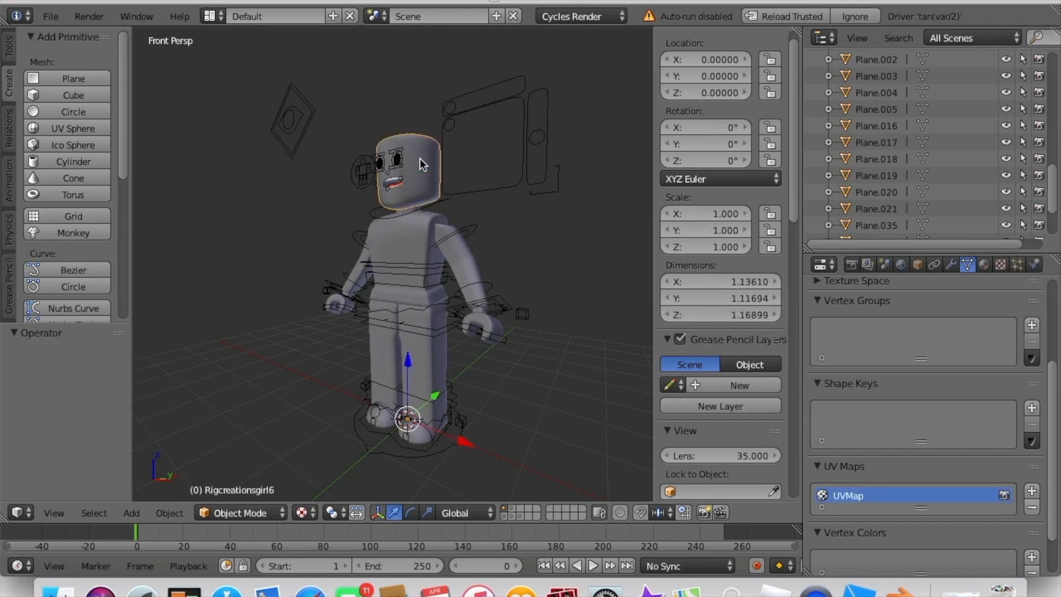
key("b")
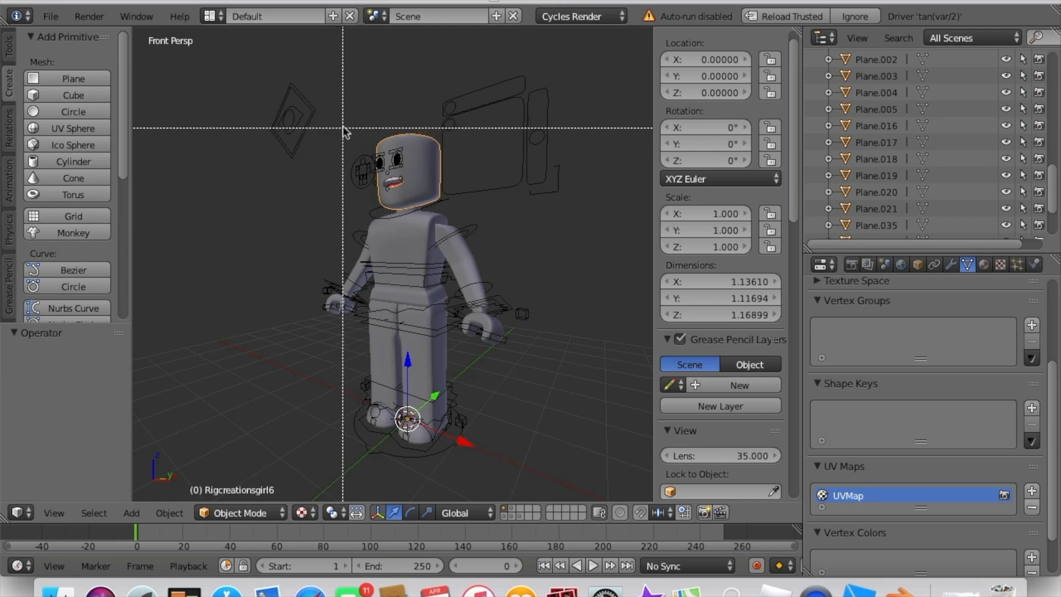
left_click_drag(365, 119, 448, 187)
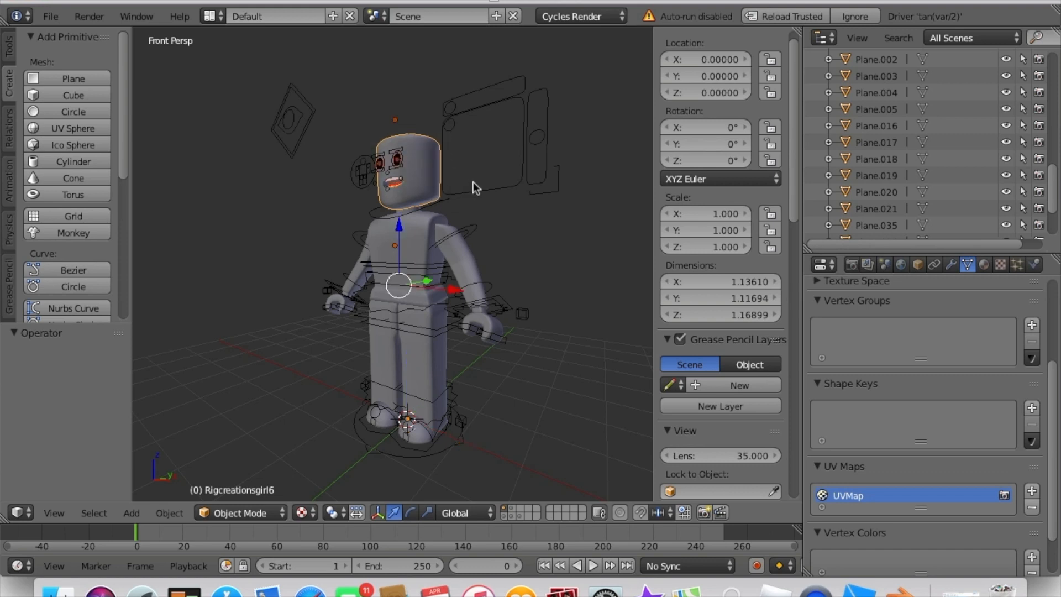
key("x")
left_click(473, 181)
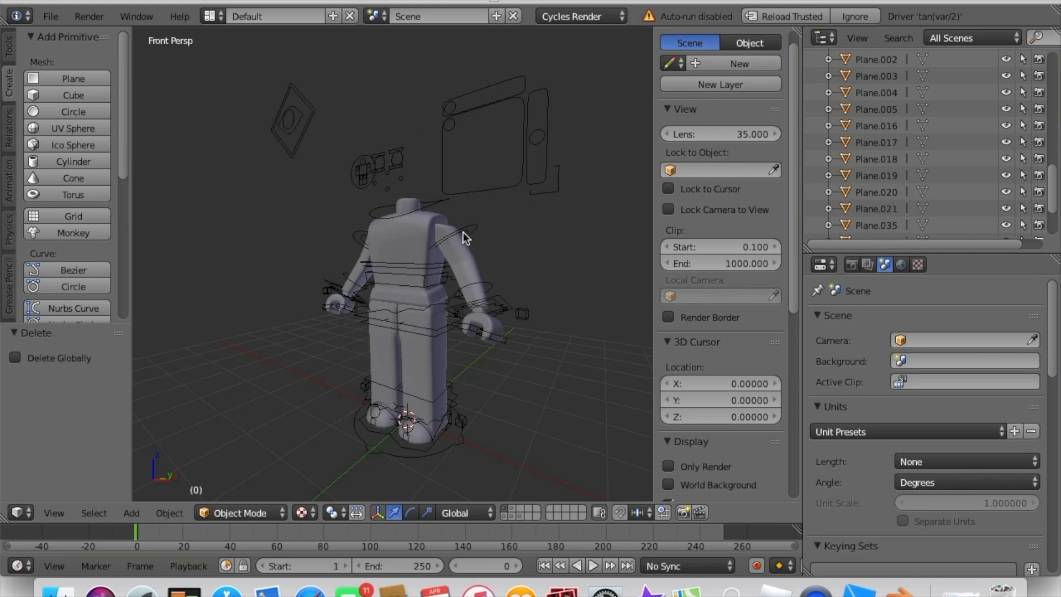
Select the rig's arm mesh and split the 3D view into two stacked areas, with the Node Editor above.
right_click(464, 257)
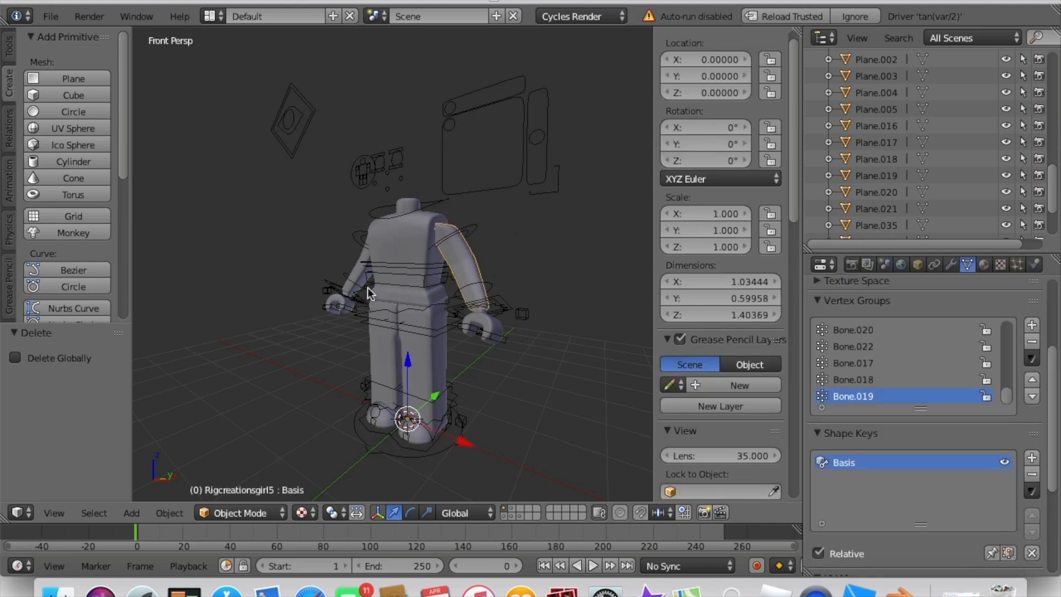
left_click(454, 259)
left_click(569, 232)
left_click_drag(799, 22, 794, 241)
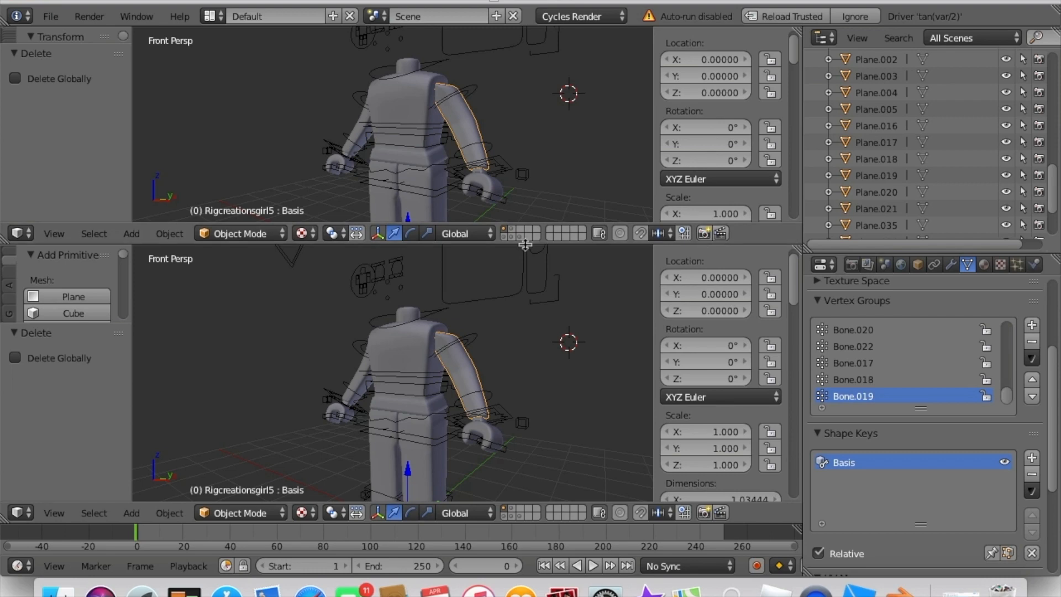
left_click(20, 233)
left_click(45, 419)
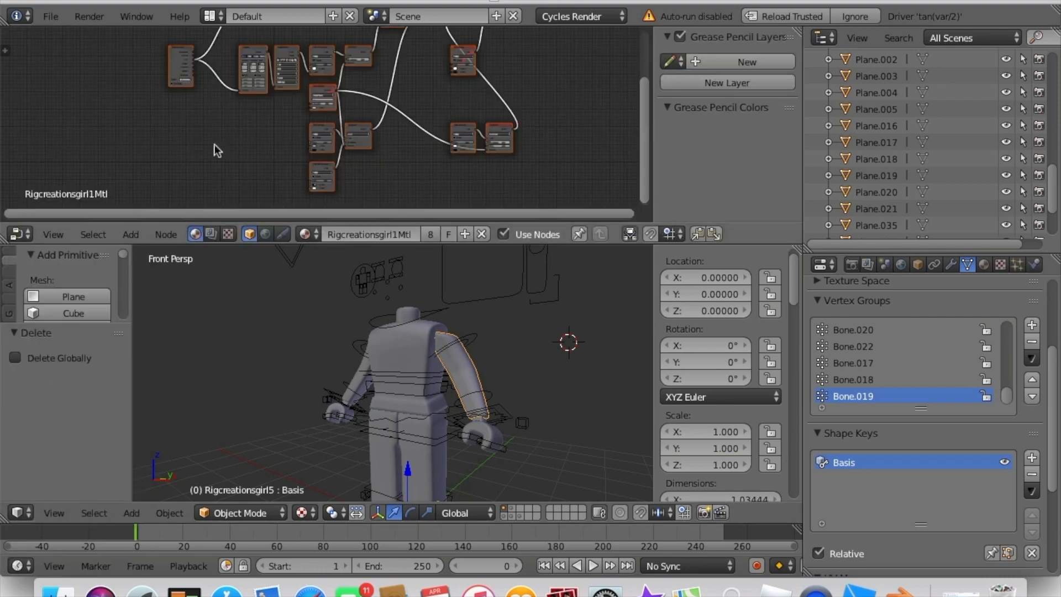
Replace the material's diffuse Image Texture with the avatar's texture PNG from Documents, then merge the Node Editor area back into the 3D view.
scroll(194, 103, "up", 8)
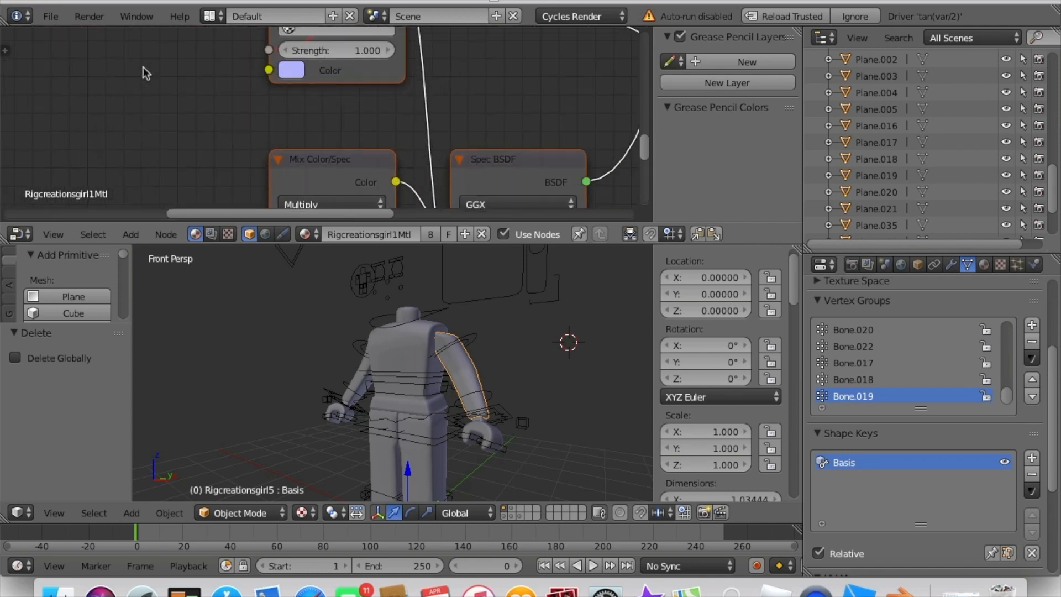
left_click_drag(144, 68, 383, 182)
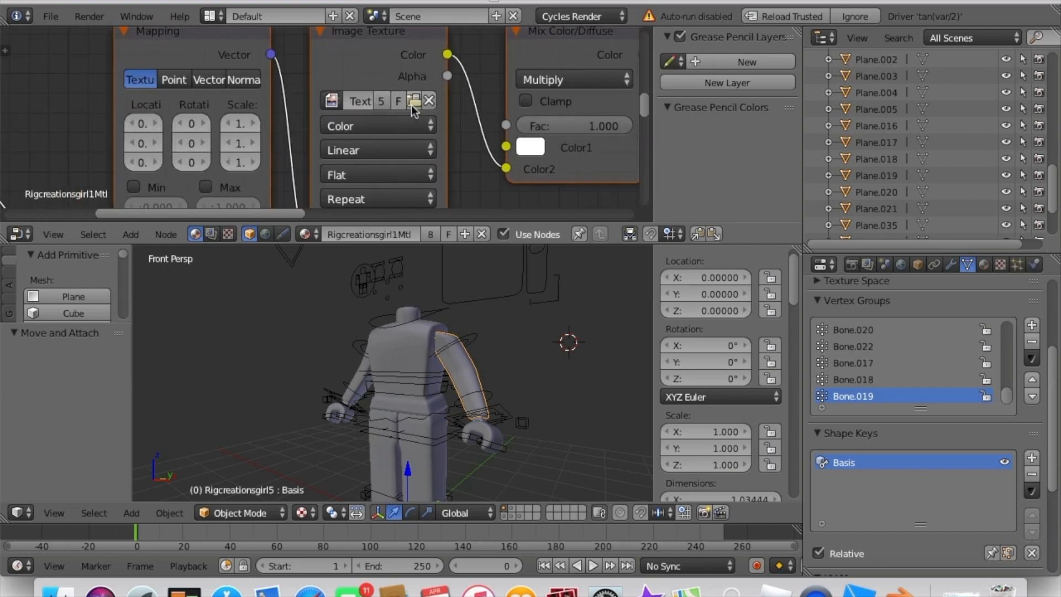
left_click(412, 104)
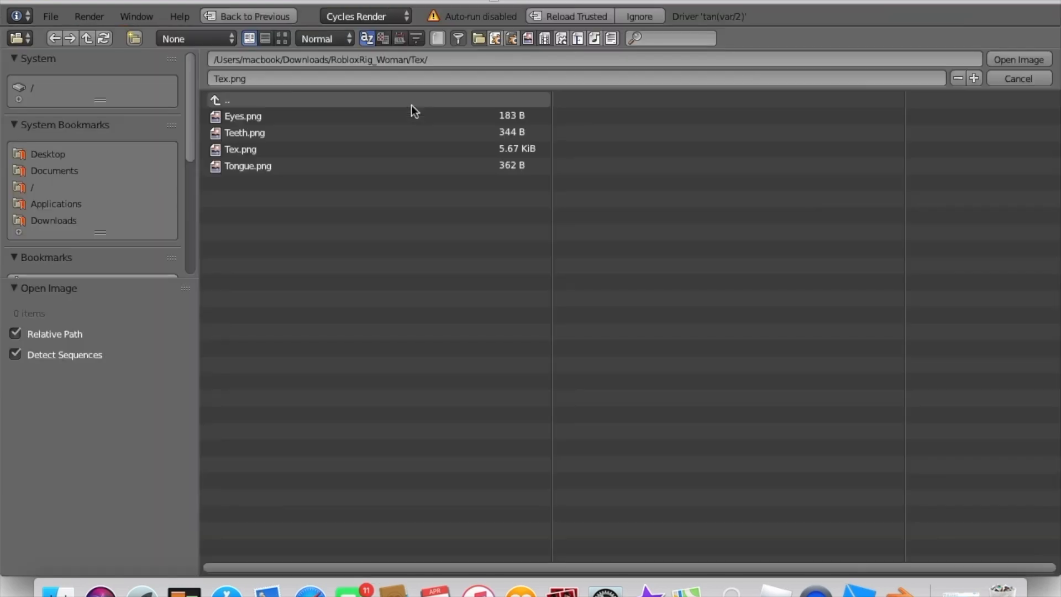
left_click(61, 171)
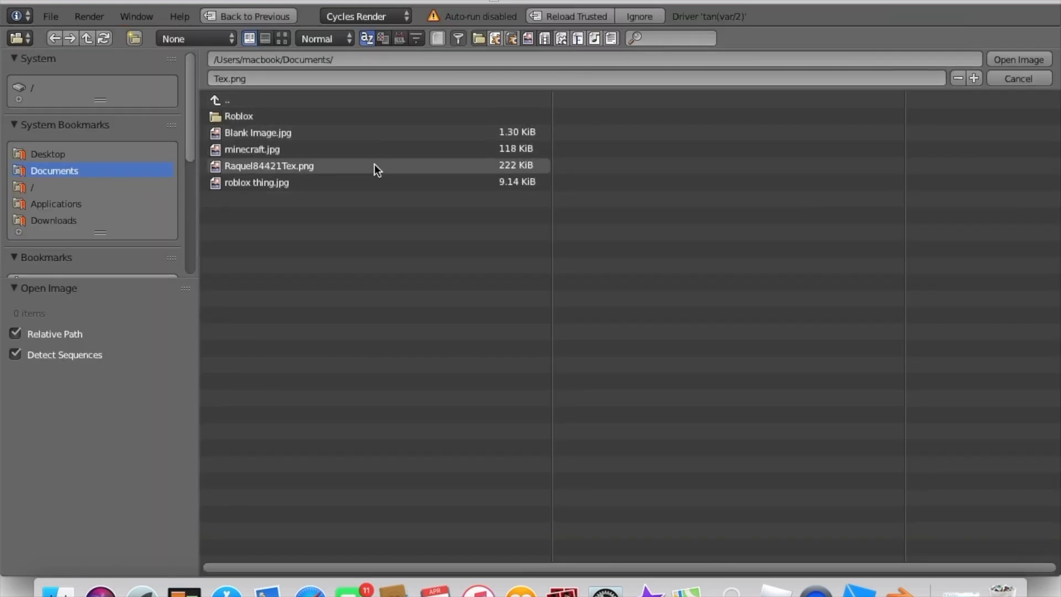
left_click(273, 165)
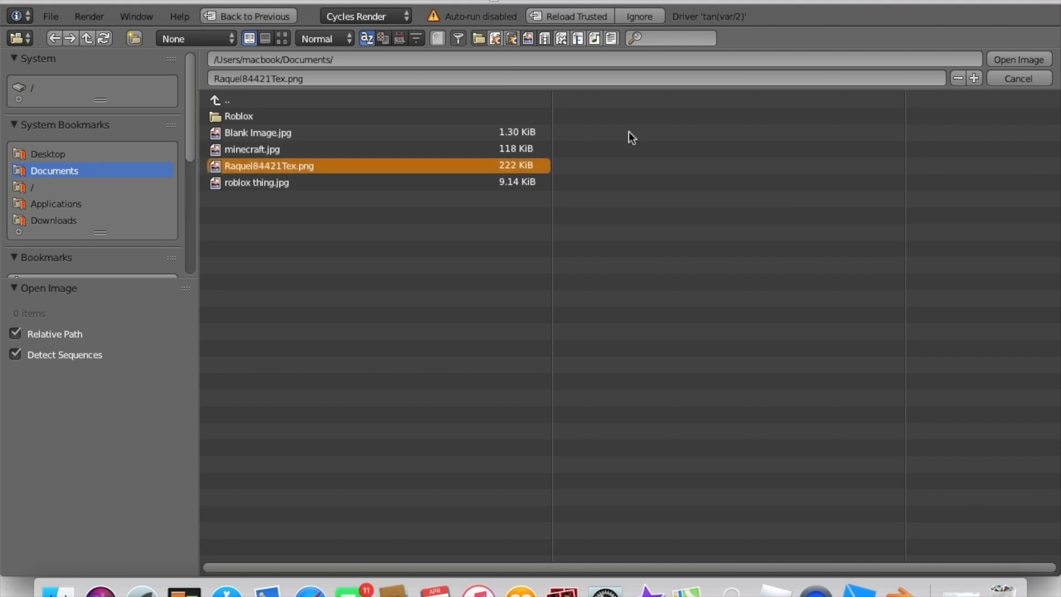
left_click(1030, 61)
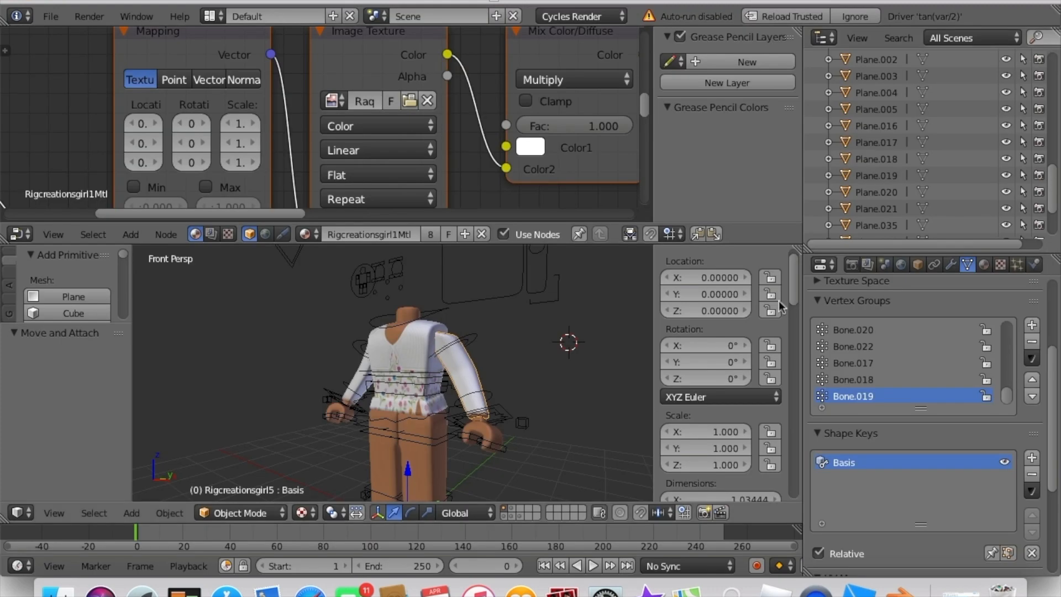
left_click_drag(794, 245, 644, 154)
Examine the textured character from the front in walk navigation, framing the whole body.
key("shift+f")
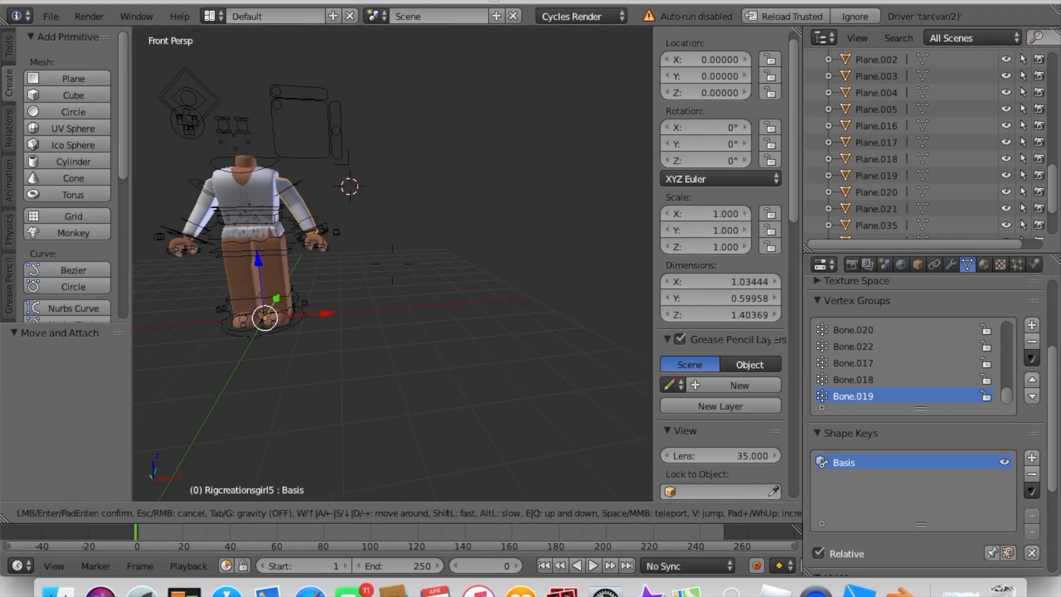
left_click(423, 263)
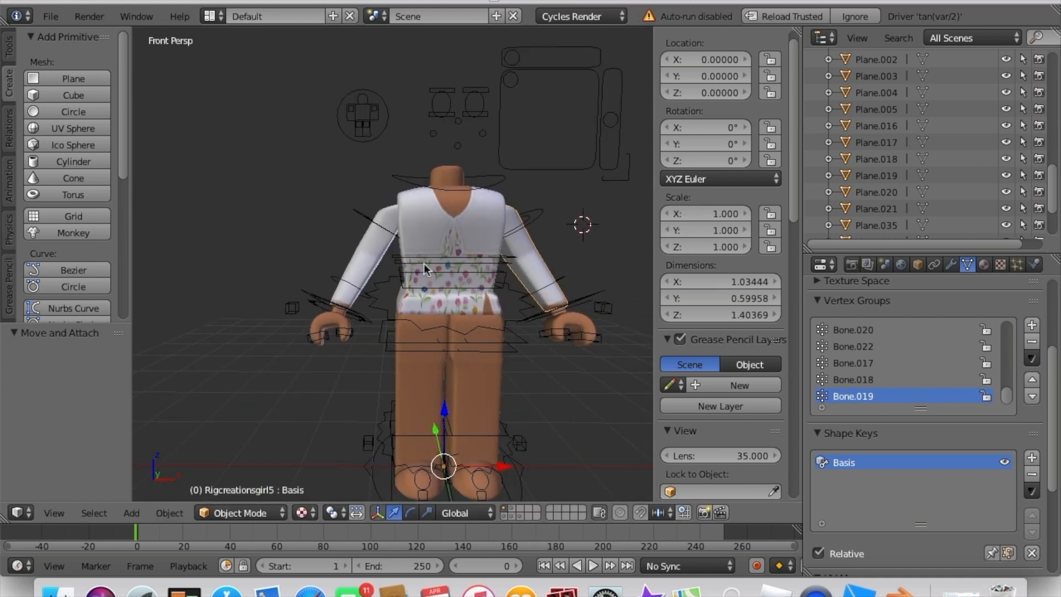
key("shift+f")
key("s")
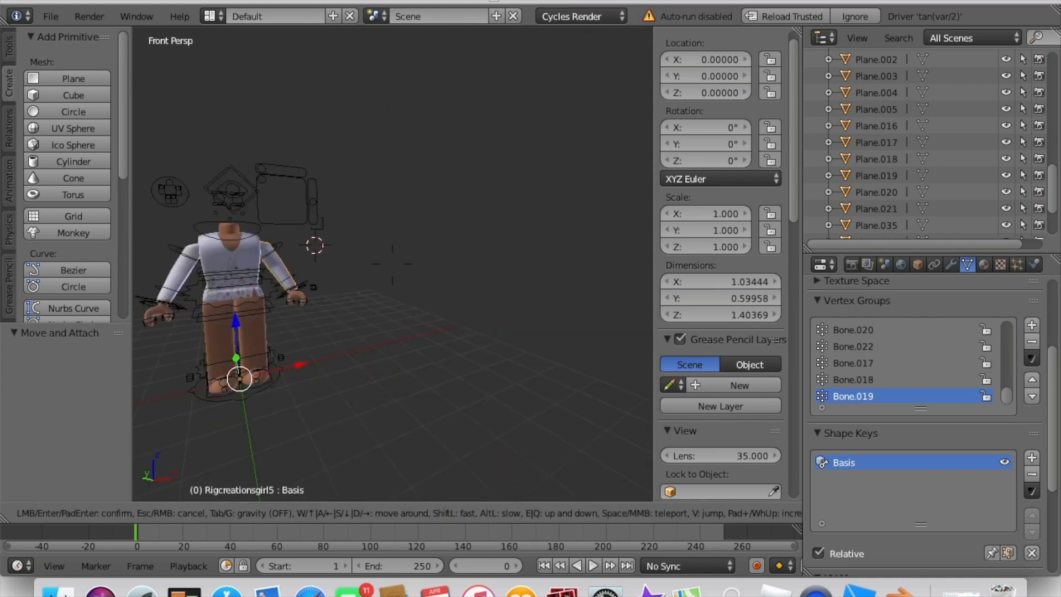
key("w")
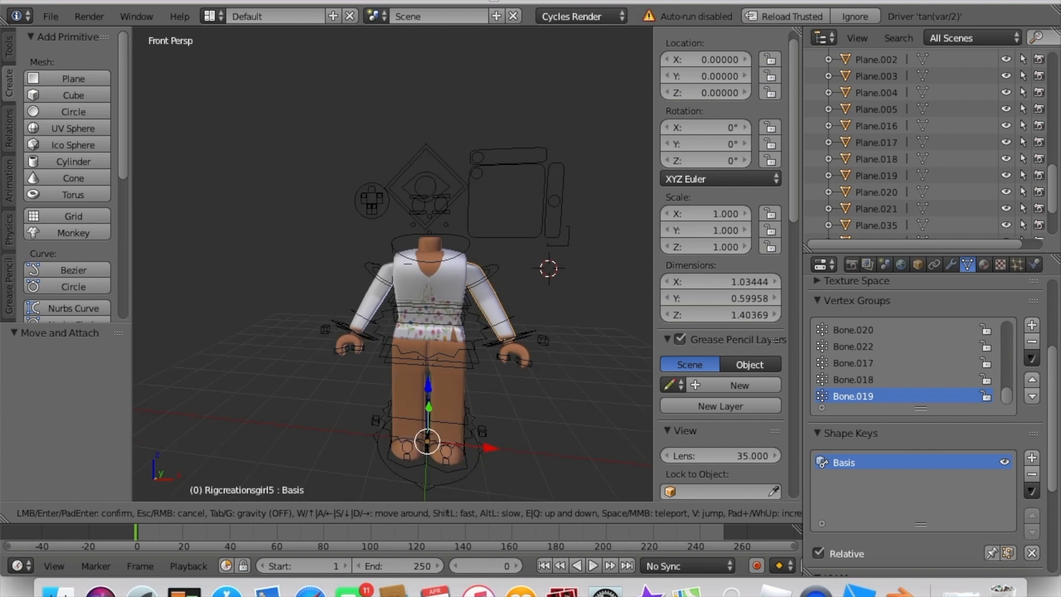
key("w")
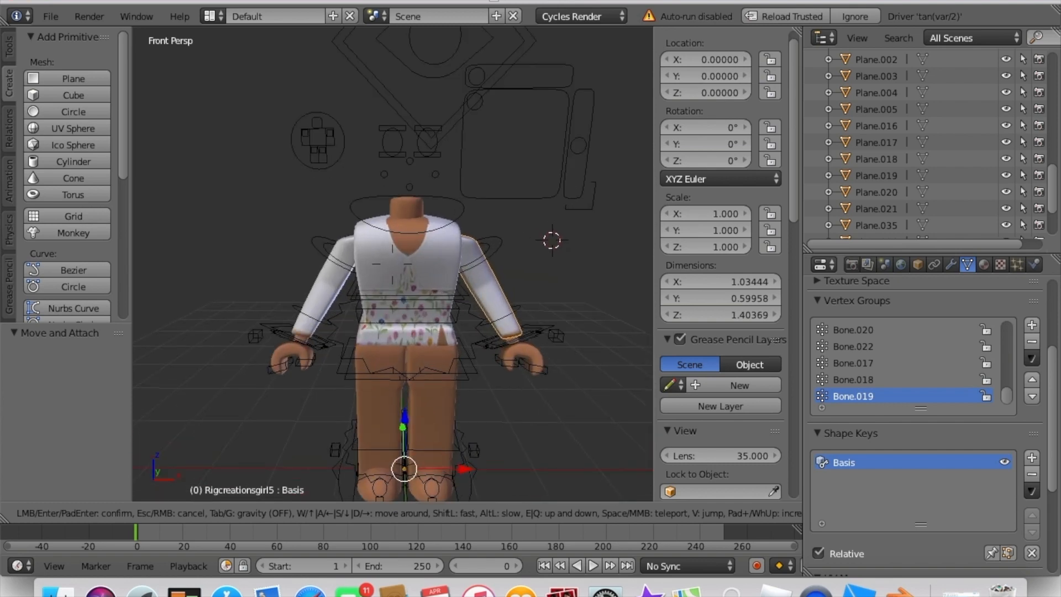
key("s")
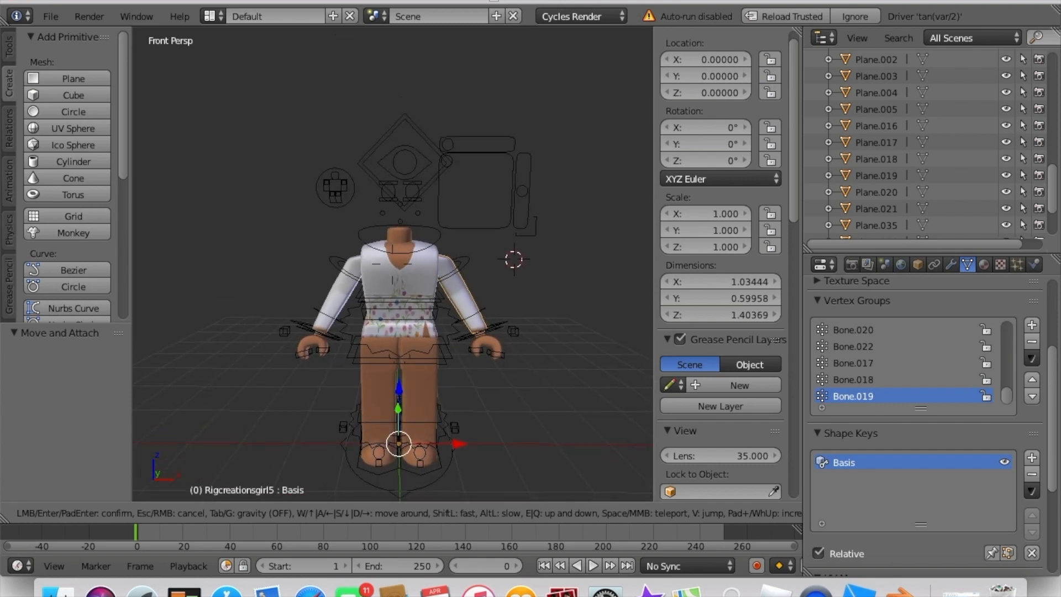
left_click(392, 264)
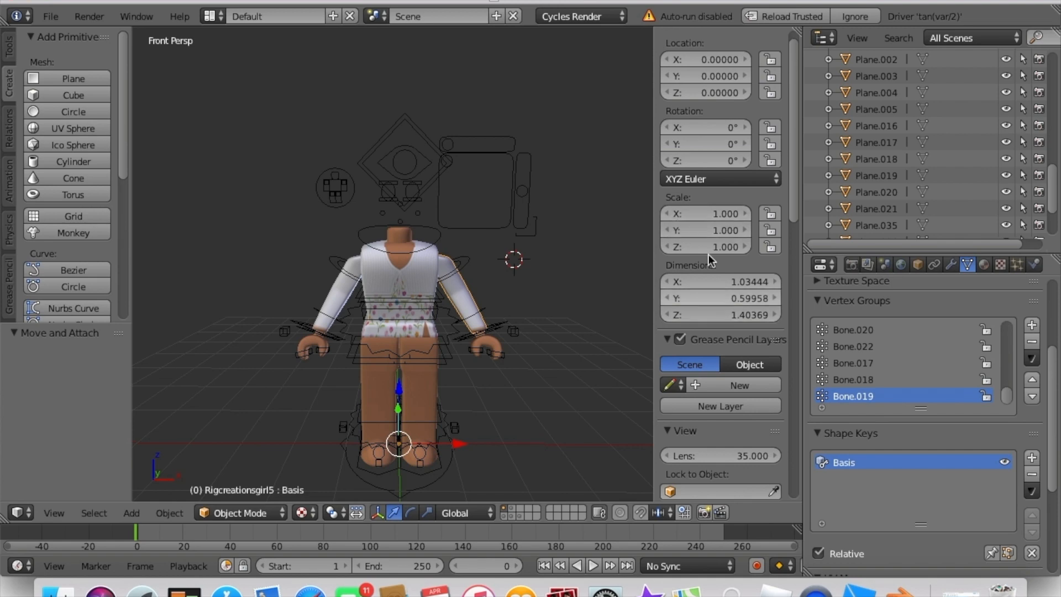
Turn on Ambient Occlusion in the 3D view's shading settings and hide the properties sidebar.
left_click_drag(654, 178, 804, 185)
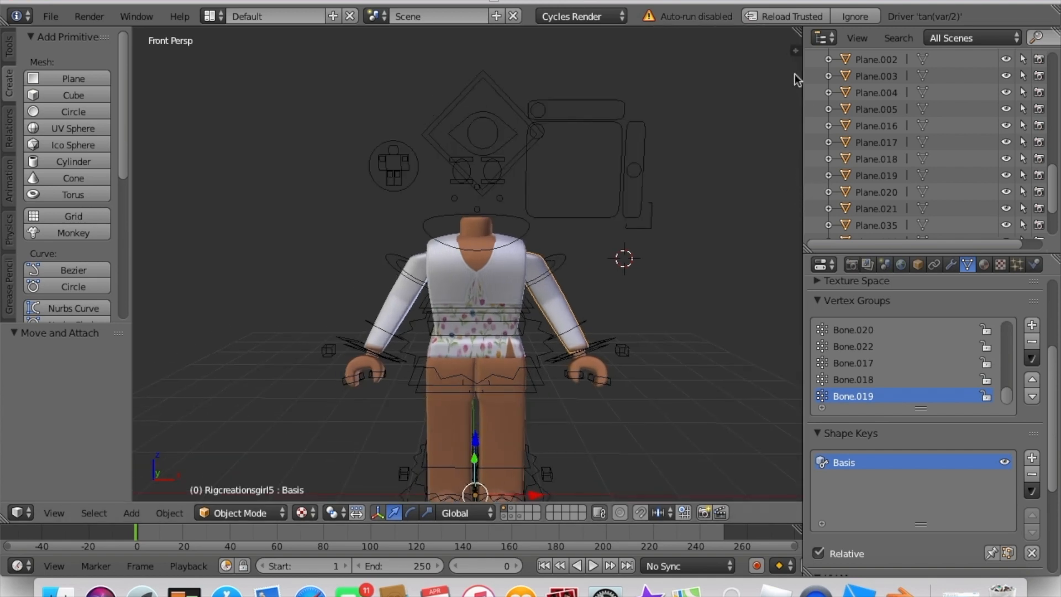
left_click(792, 51)
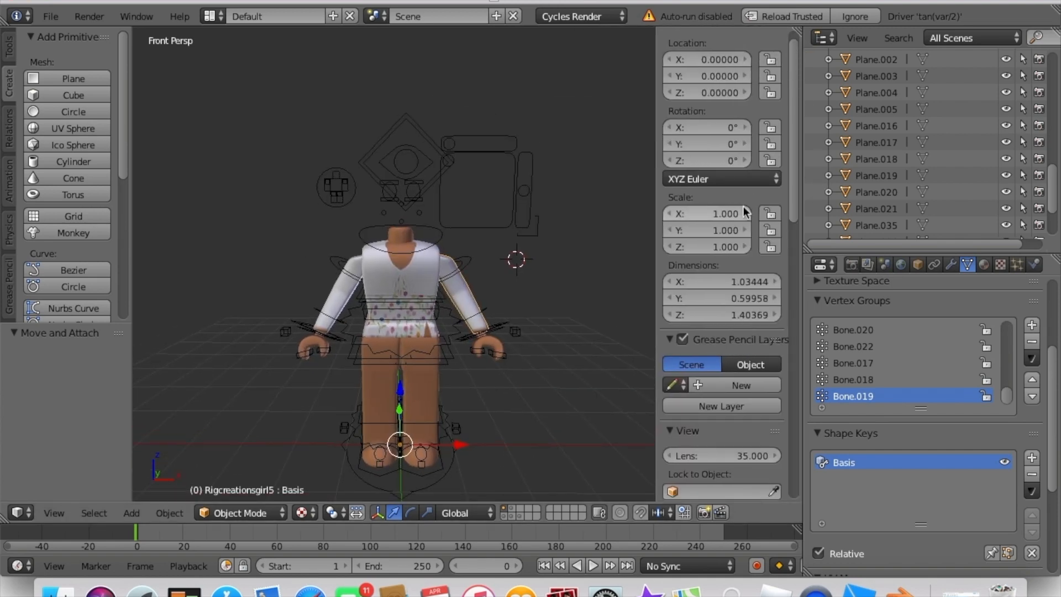
scroll(736, 248, "down", 15)
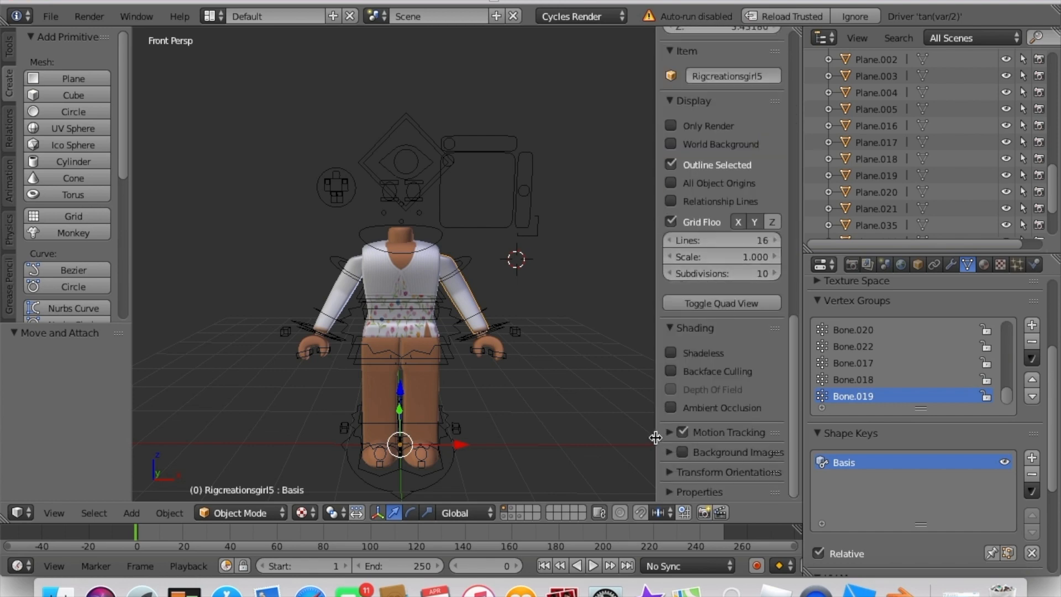
left_click(671, 408)
left_click_drag(657, 378, 802, 350)
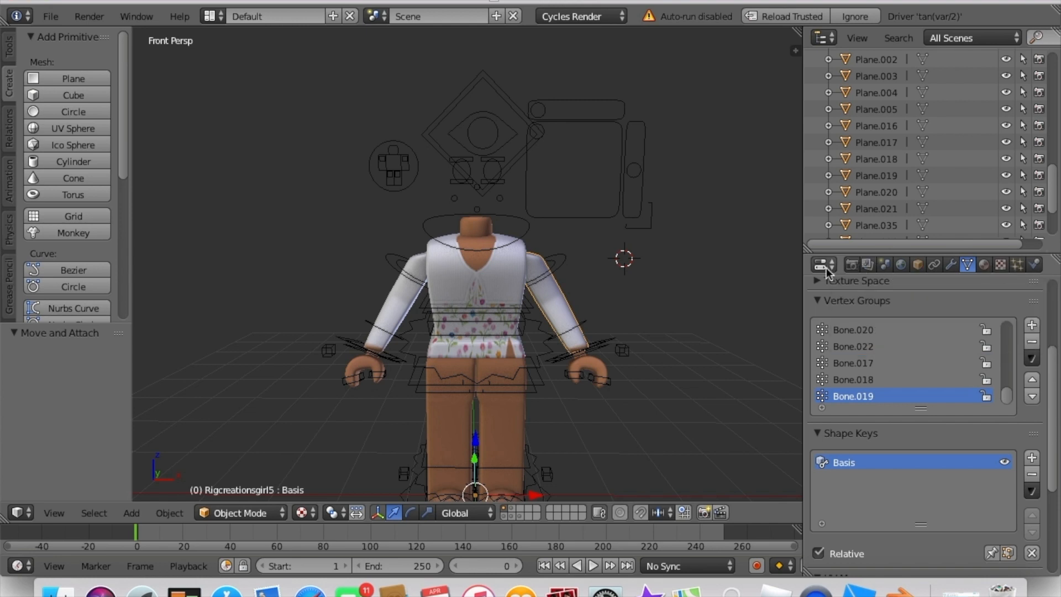
Set the render output format to PNG with RGBA color.
left_click(852, 264)
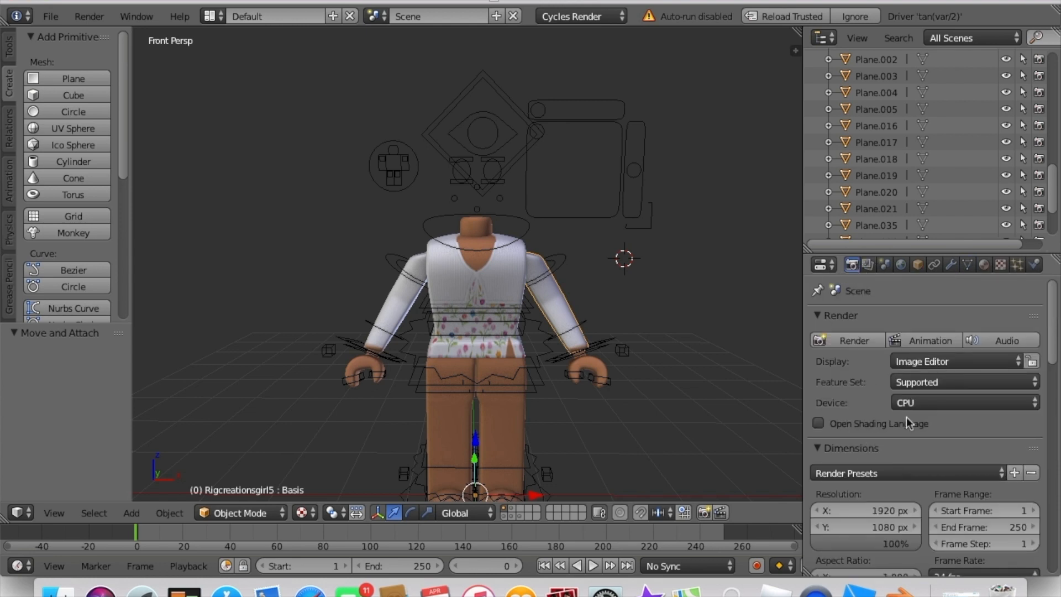
scroll(907, 416, "down", 10)
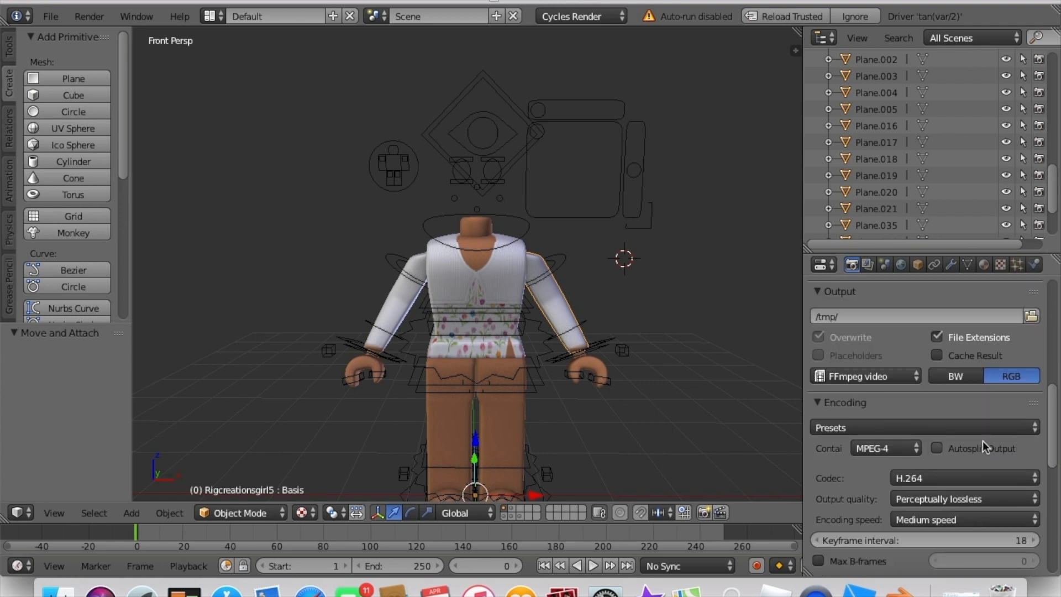
left_click(872, 375)
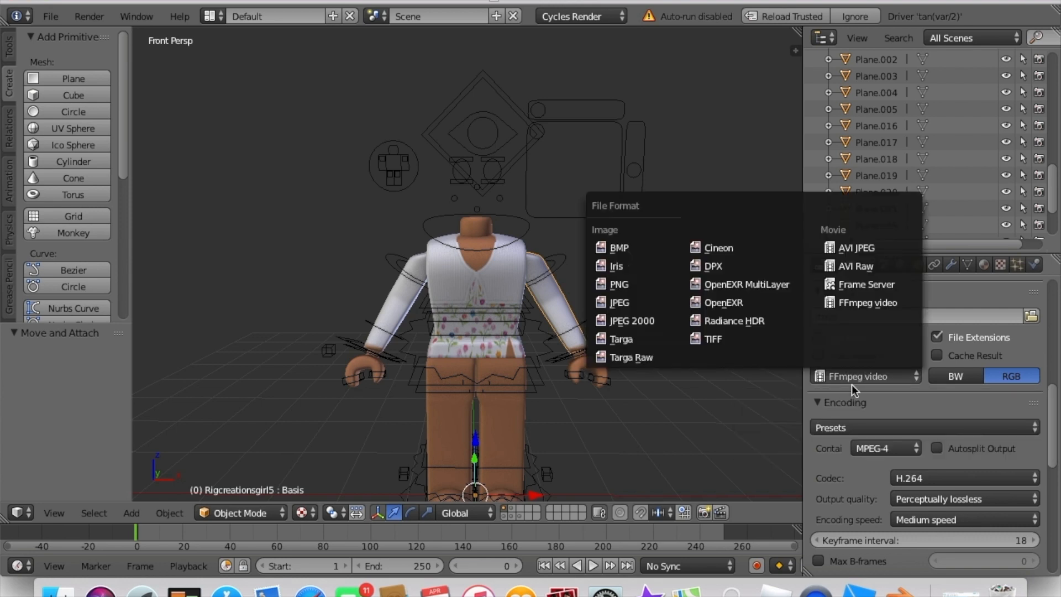
left_click(638, 284)
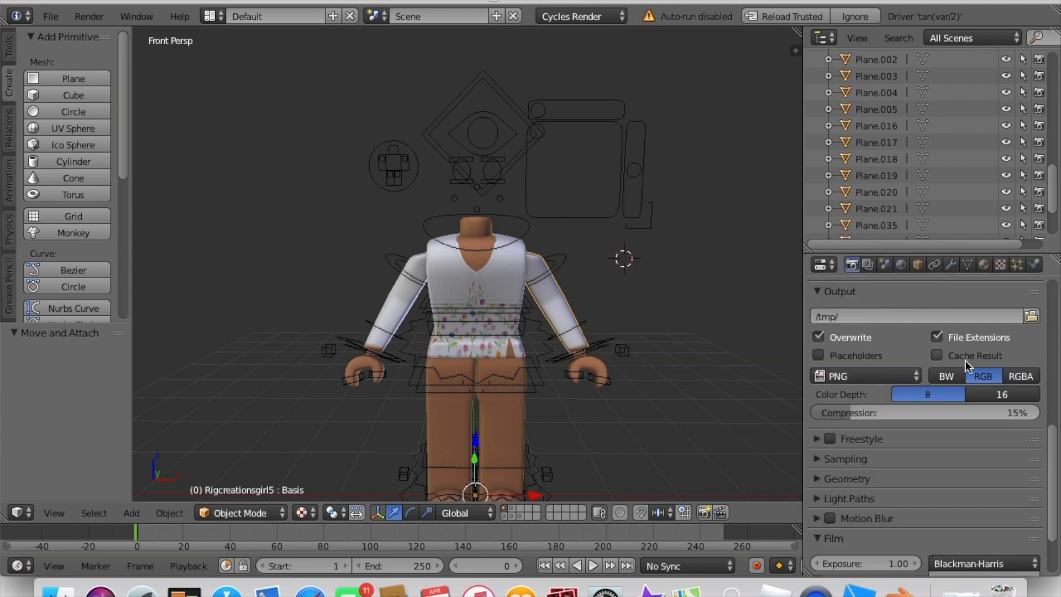
left_click(1021, 376)
scroll(1023, 381, "down", 3)
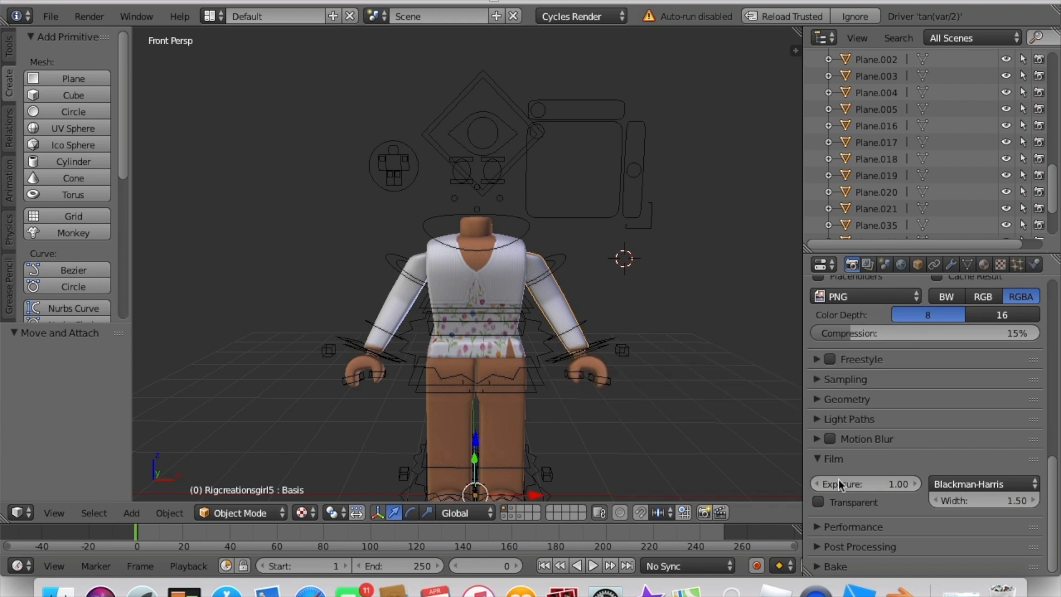
Make the render film's background transparent and turn on Ambient Occlusion in the world settings.
left_click(819, 501)
scroll(889, 361, "up", 10)
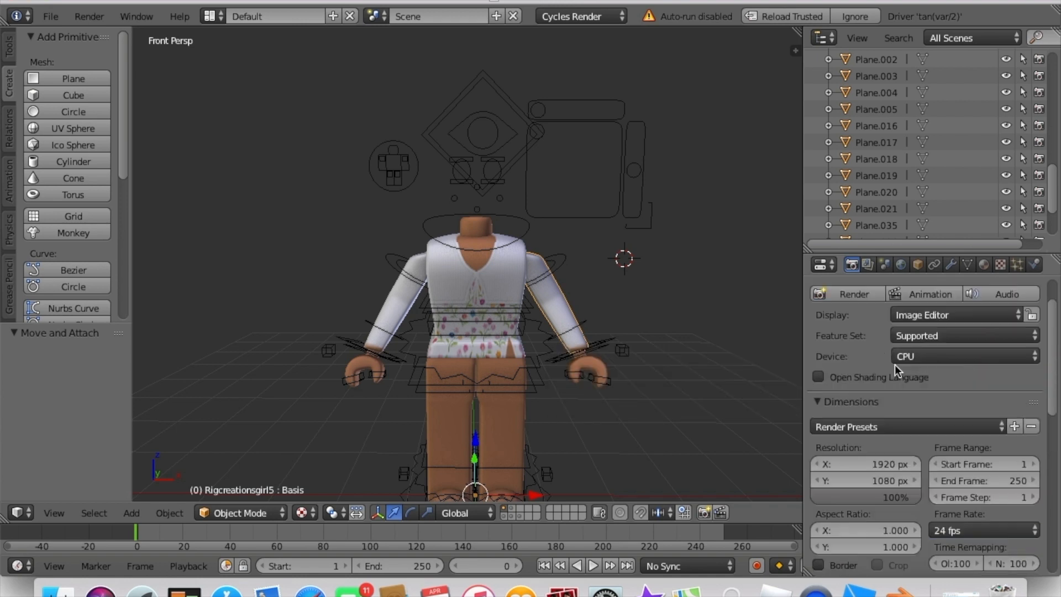
left_click(901, 264)
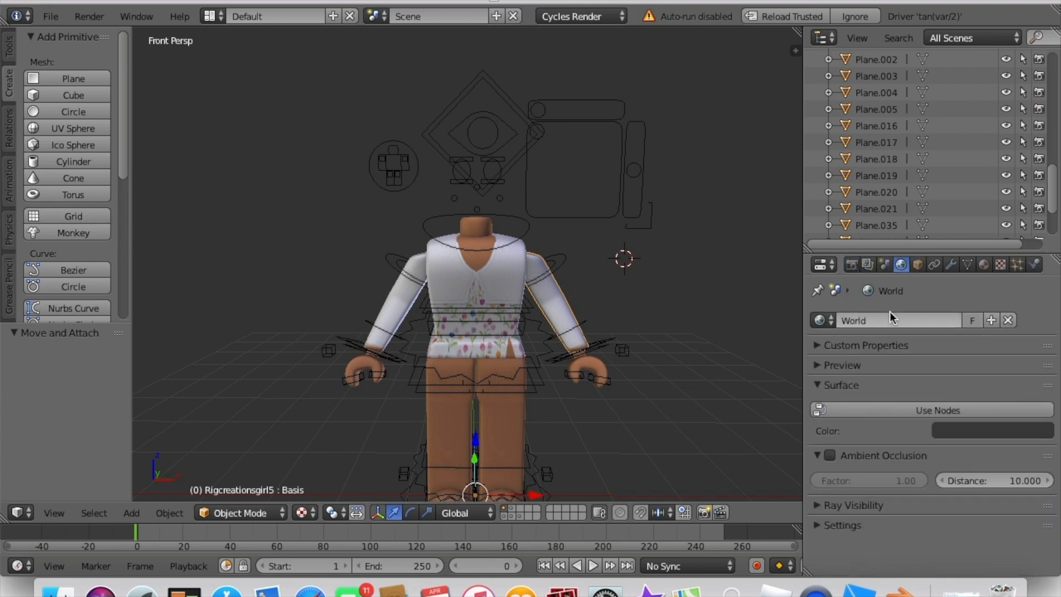
left_click(830, 455)
Examine the headless textured character from the front at several distances in walk navigation.
key("shift+f")
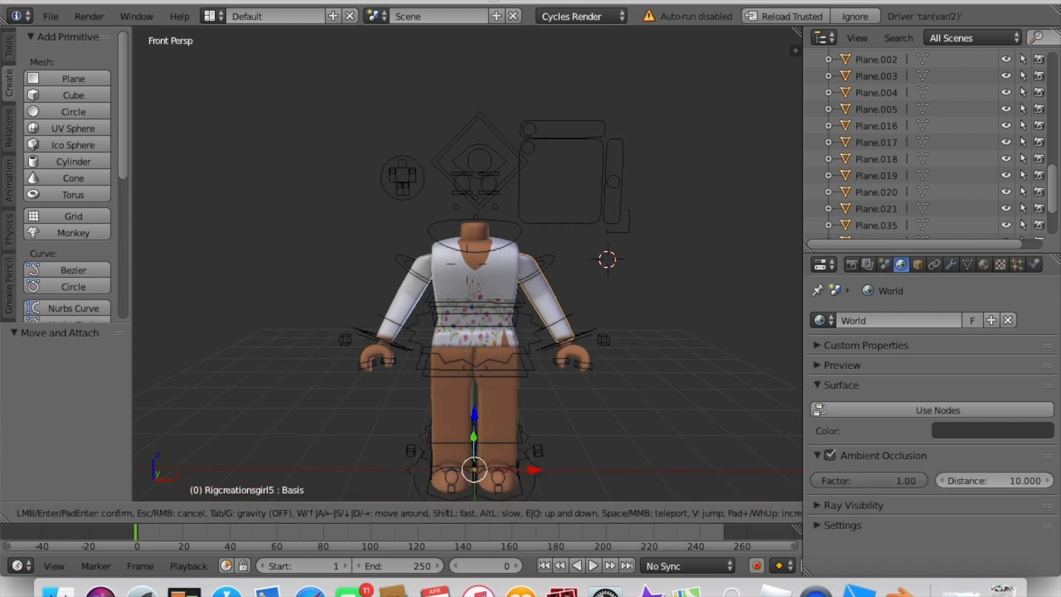
key("w")
key("s")
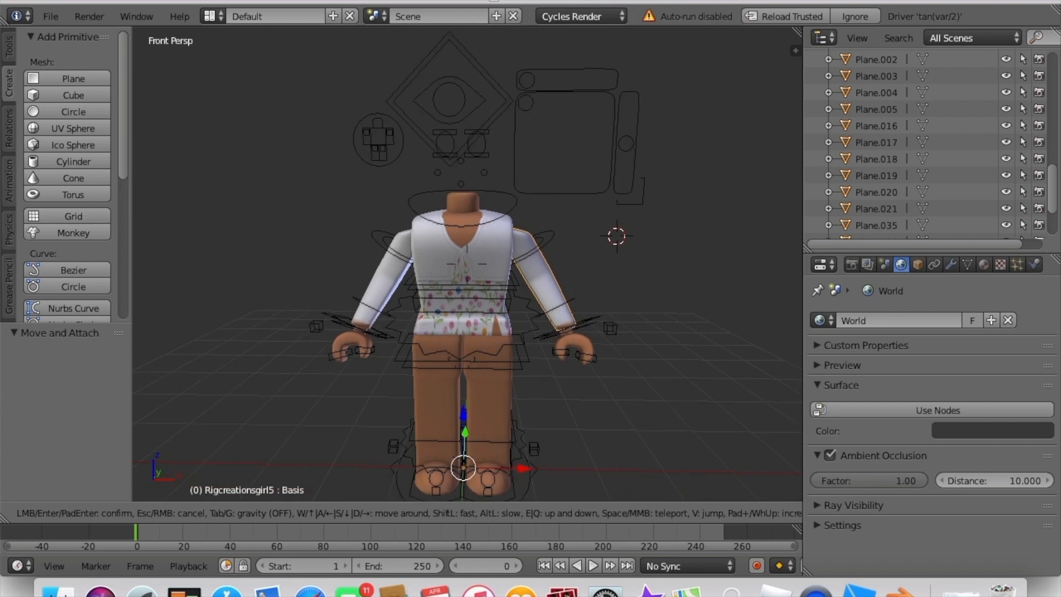
left_click(466, 264)
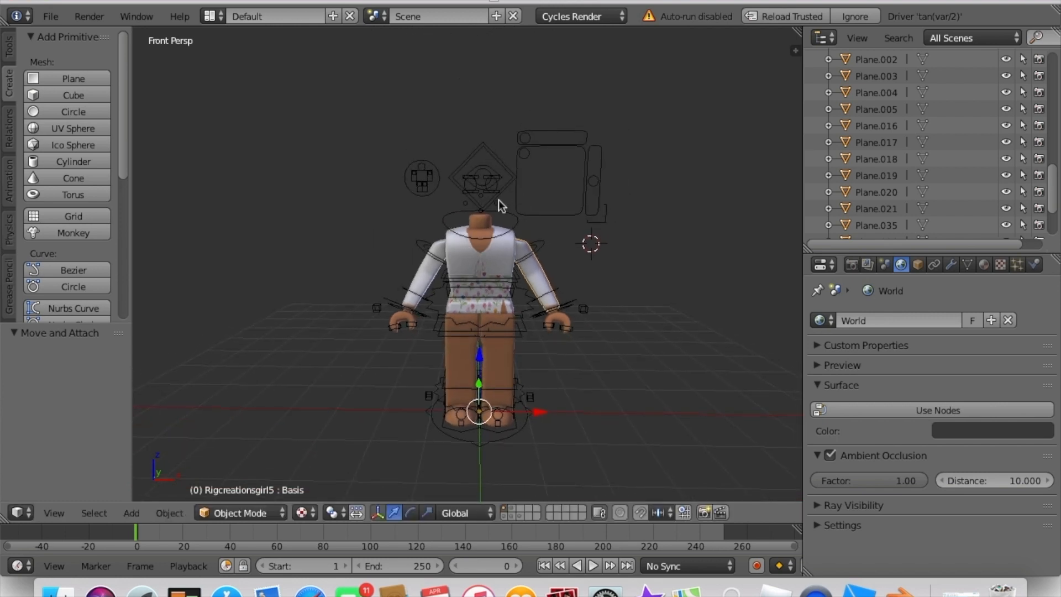
key("shift+a")
key("shift+f")
key("s")
key("w")
key("s")
key("w")
key("w")
key("s")
key("w")
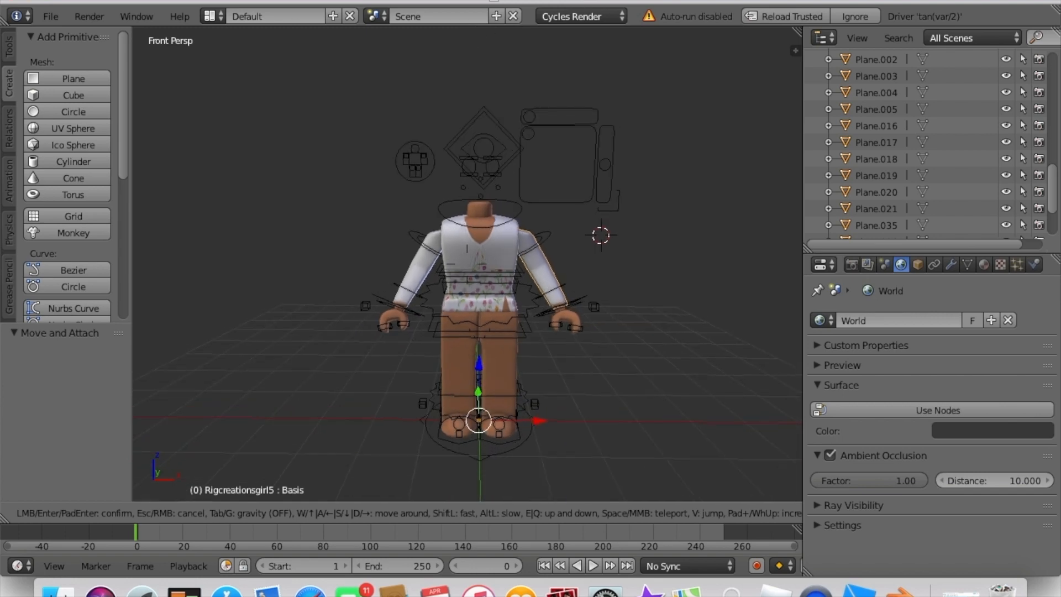
key("w")
key("s")
key("Return")
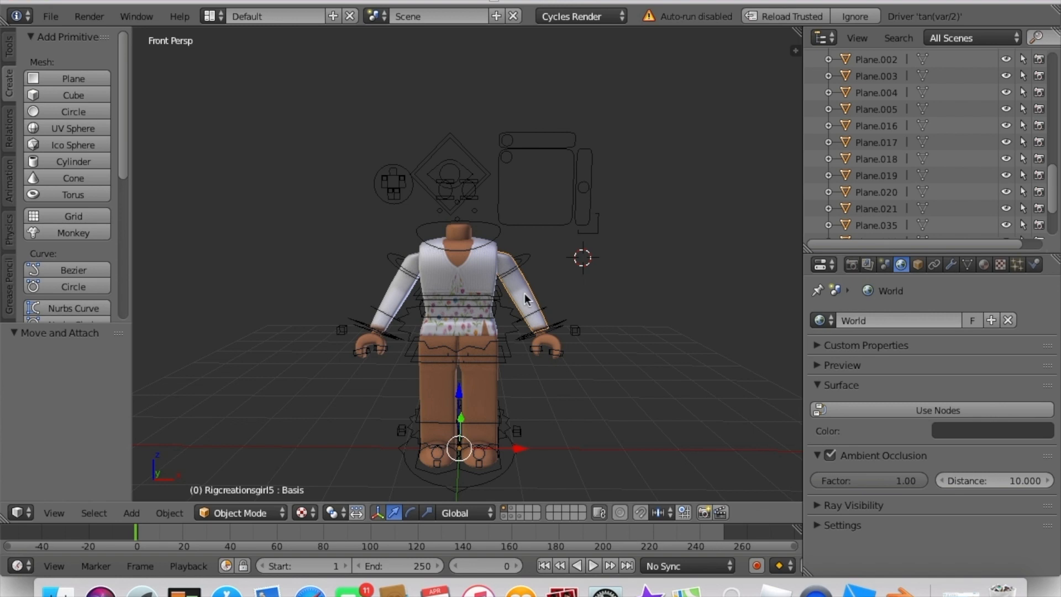
Import the avatar's OBJ file from the Documents folder.
left_click(49, 17)
mouse_move(121, 331)
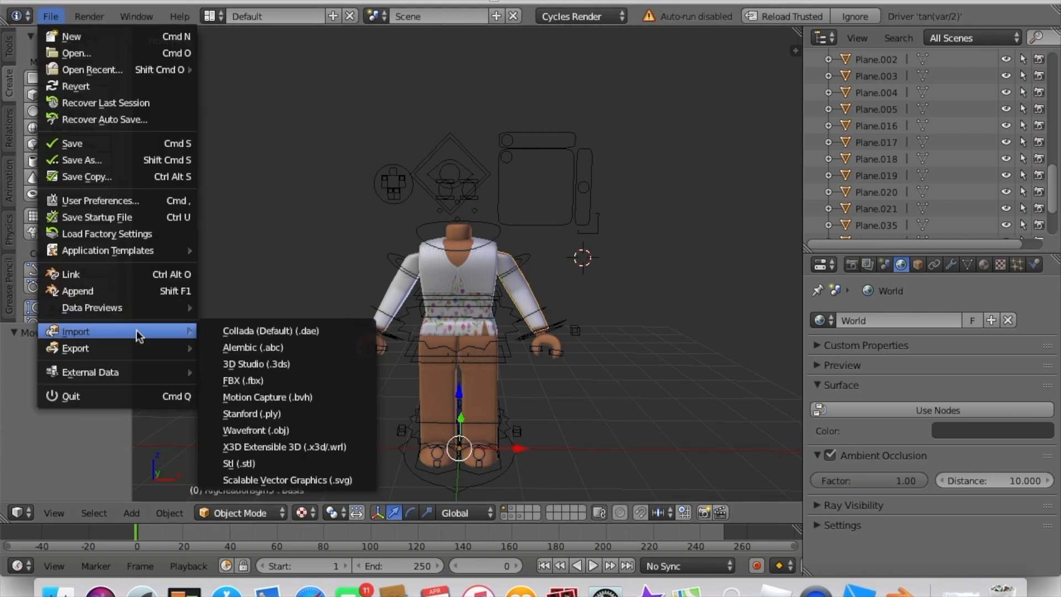
left_click(307, 429)
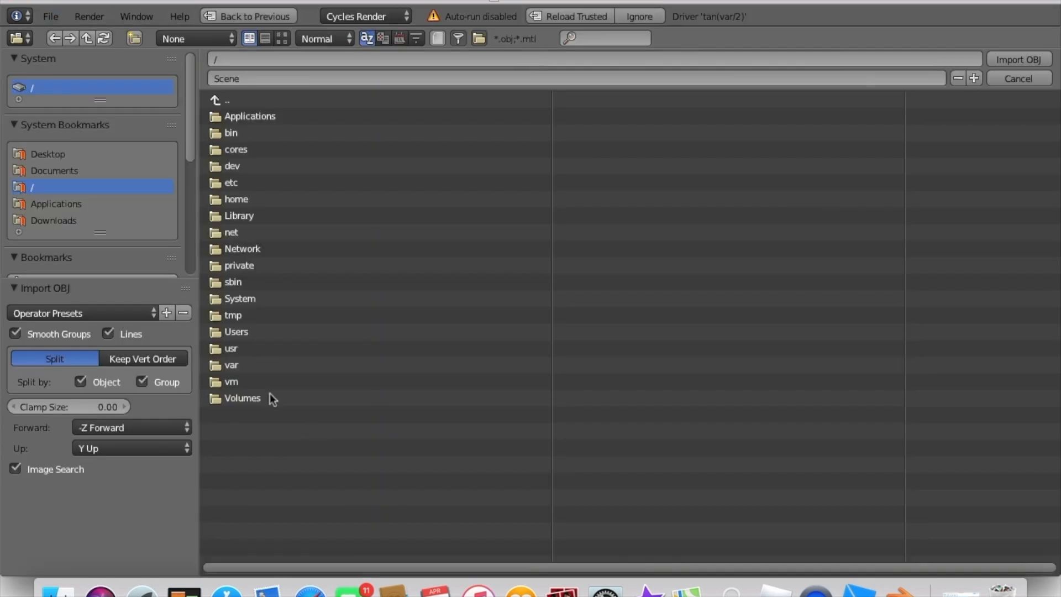
left_click(68, 171)
left_click(359, 146)
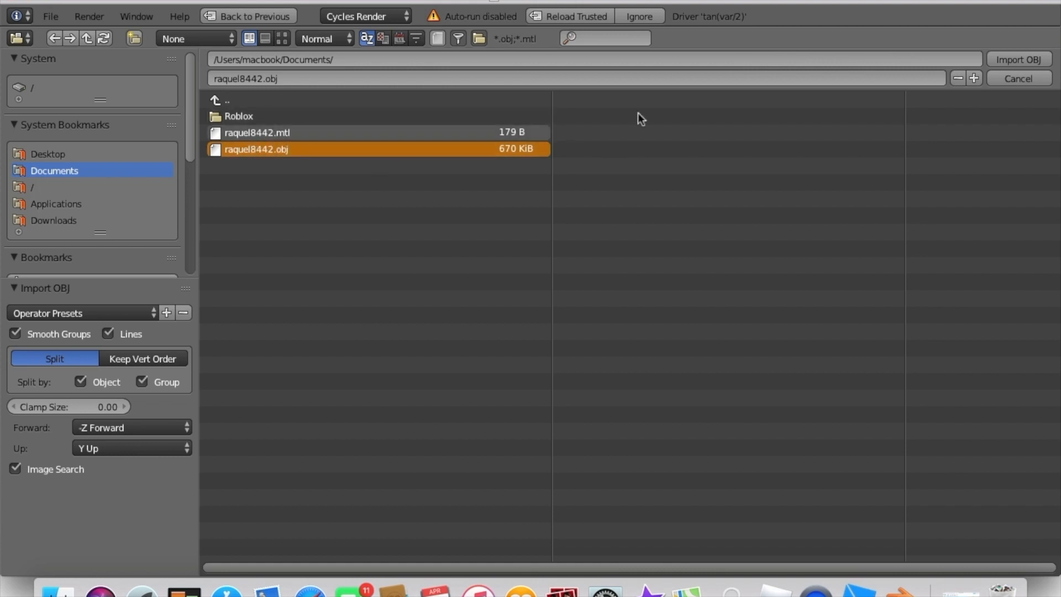
left_click(1016, 58)
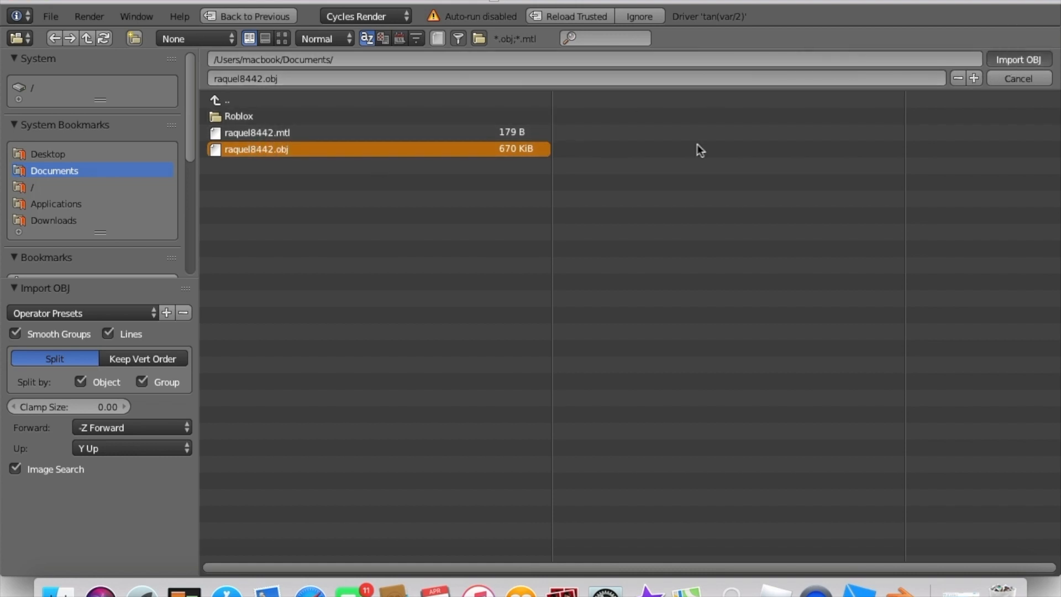
Rotate the imported avatar about -177° around Z and move it about -3.72 along X, beside the rig.
key("shift+f")
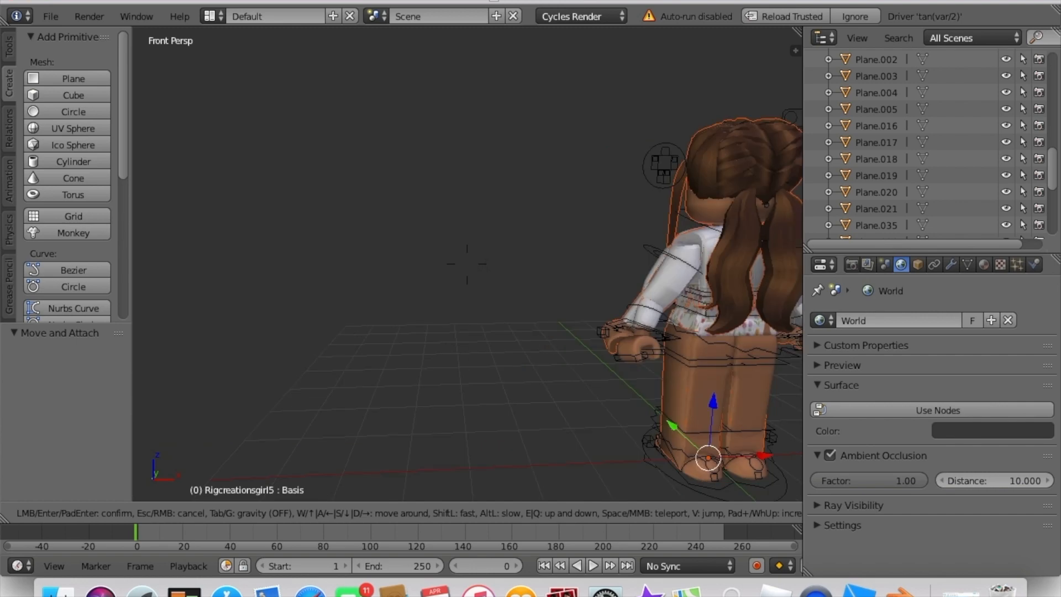
key("d")
key("w")
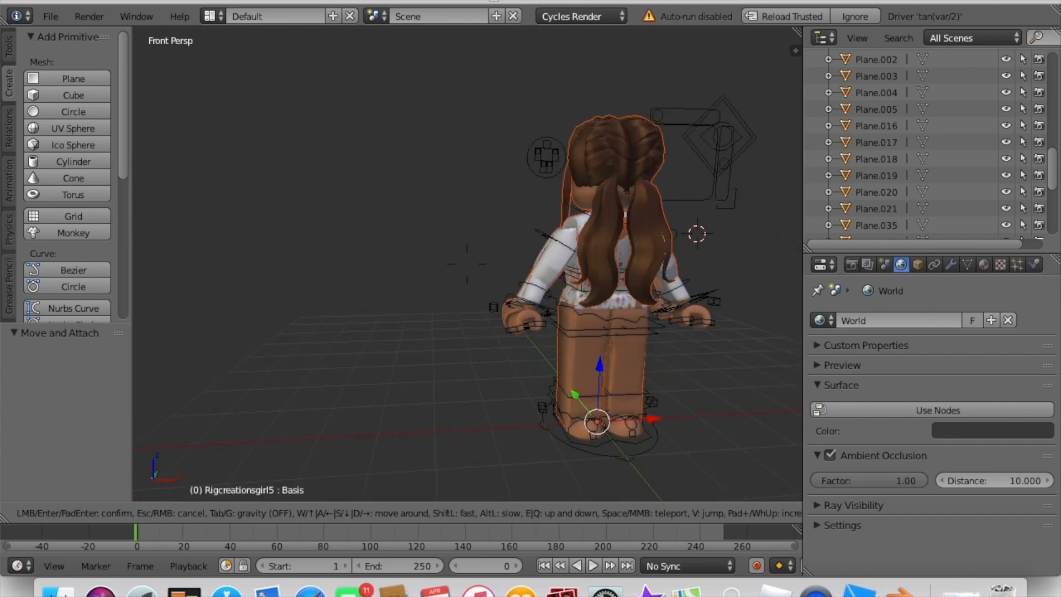
key("s")
left_click(467, 265)
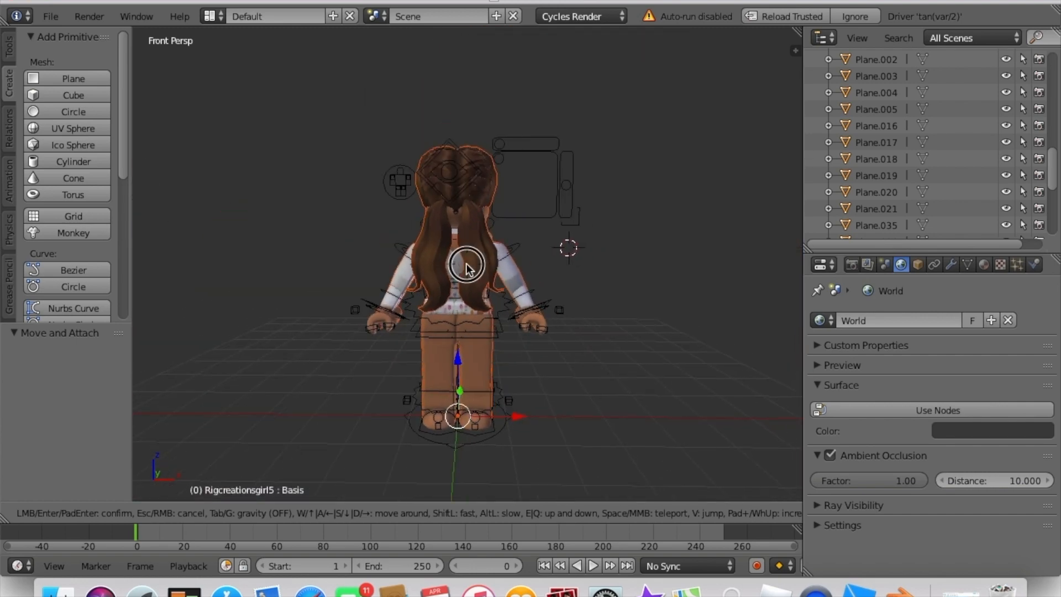
left_click(410, 512)
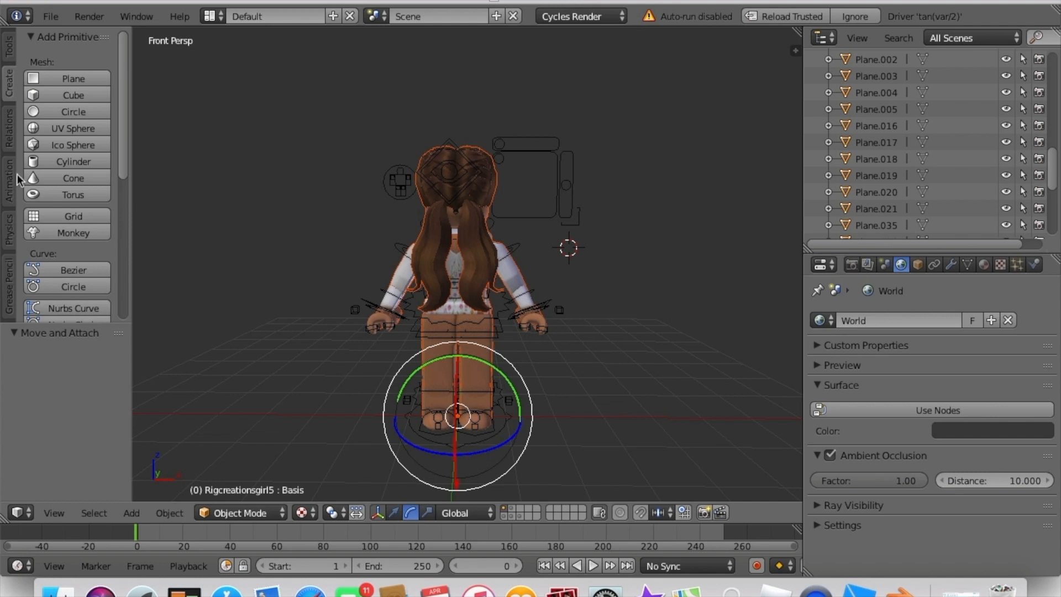
left_click_drag(476, 446, 338, 205)
left_click(394, 512)
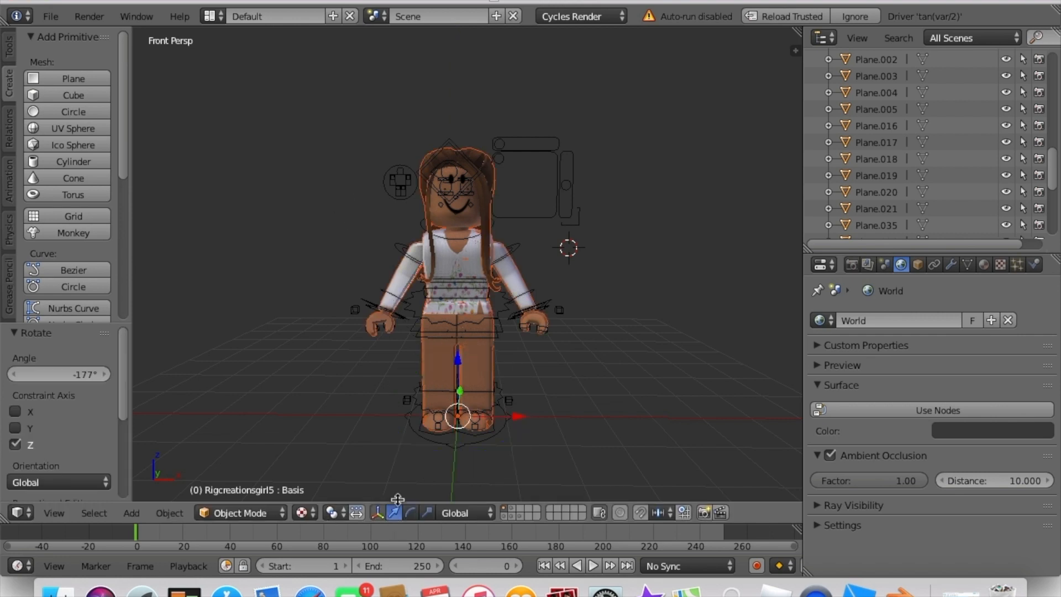
left_click_drag(515, 413, 337, 415)
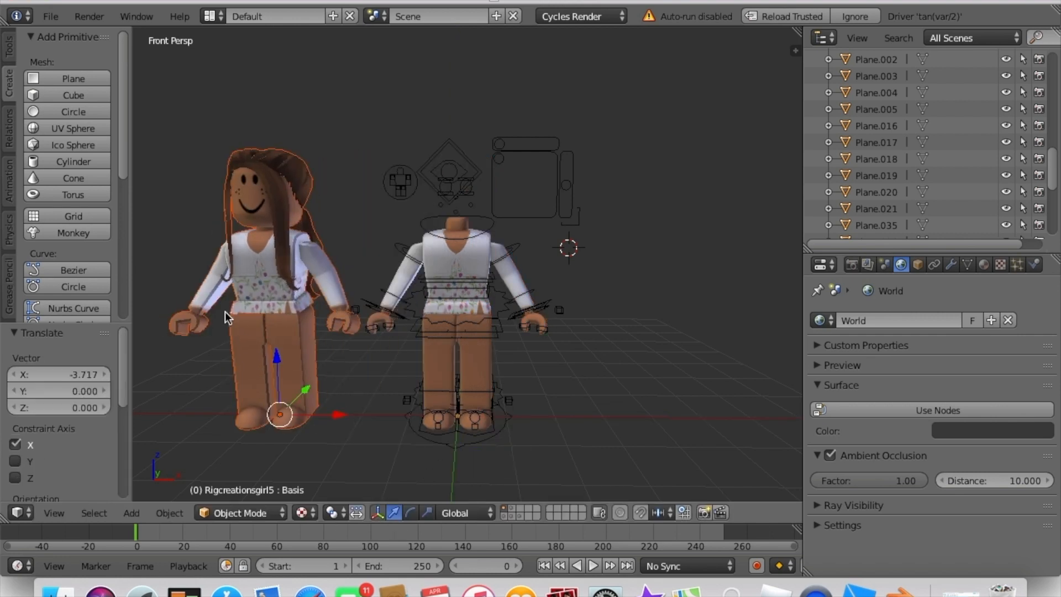
Delete the imported avatar's body mesh, keeping only the head and hair.
right_click(241, 350)
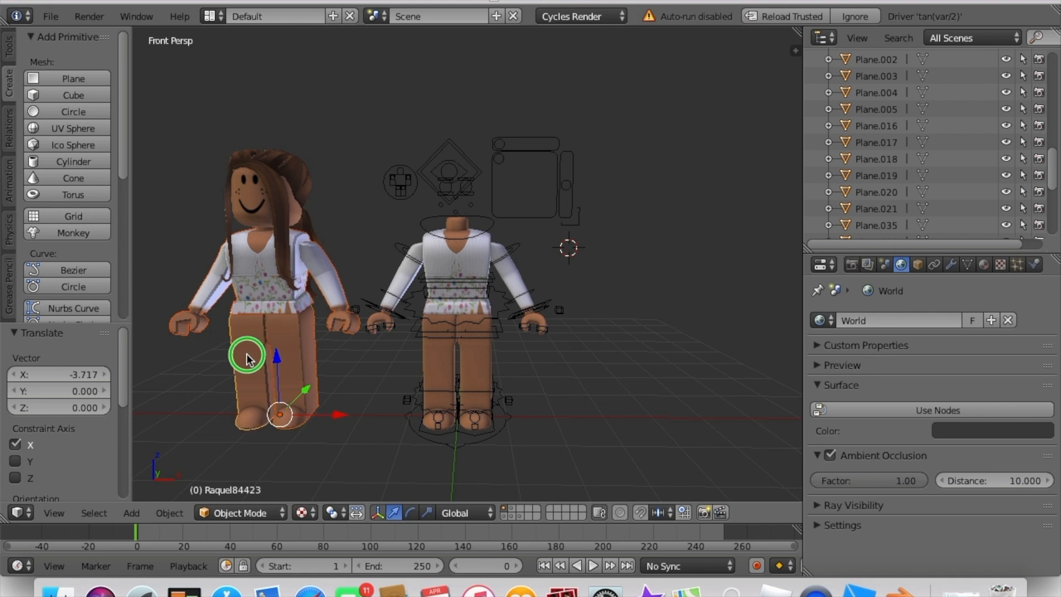
key("x")
left_click(239, 317)
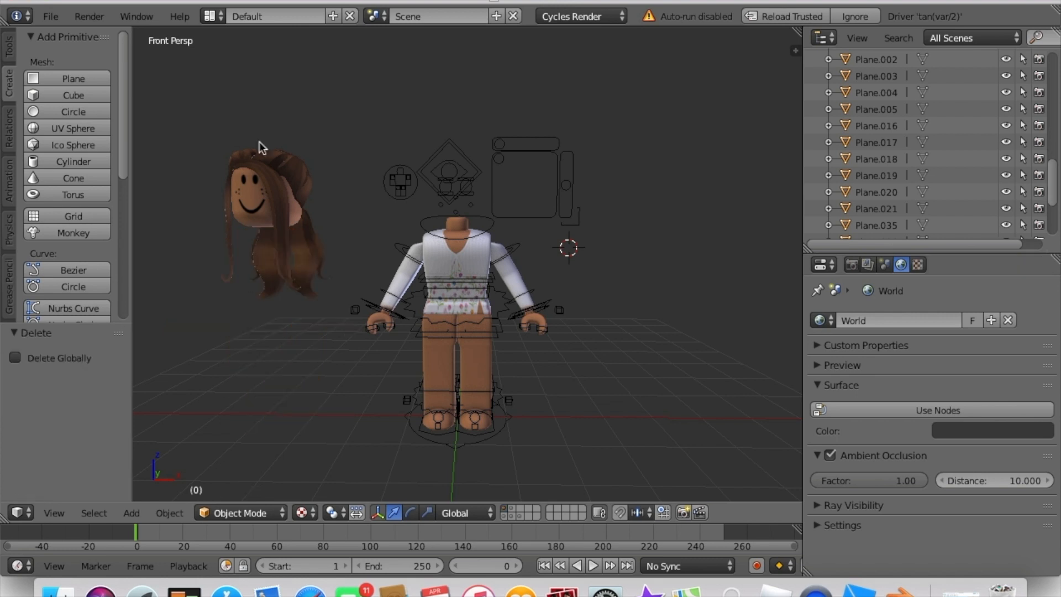
Join the imported avatar's remaining head and hair meshes into one object.
right_click(289, 154)
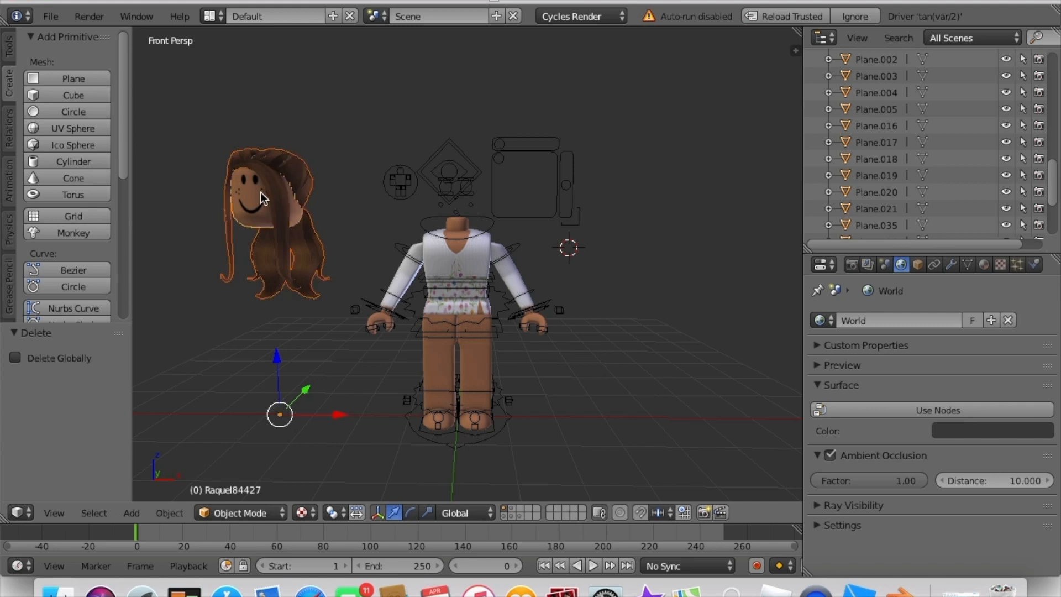
left_click(10, 50)
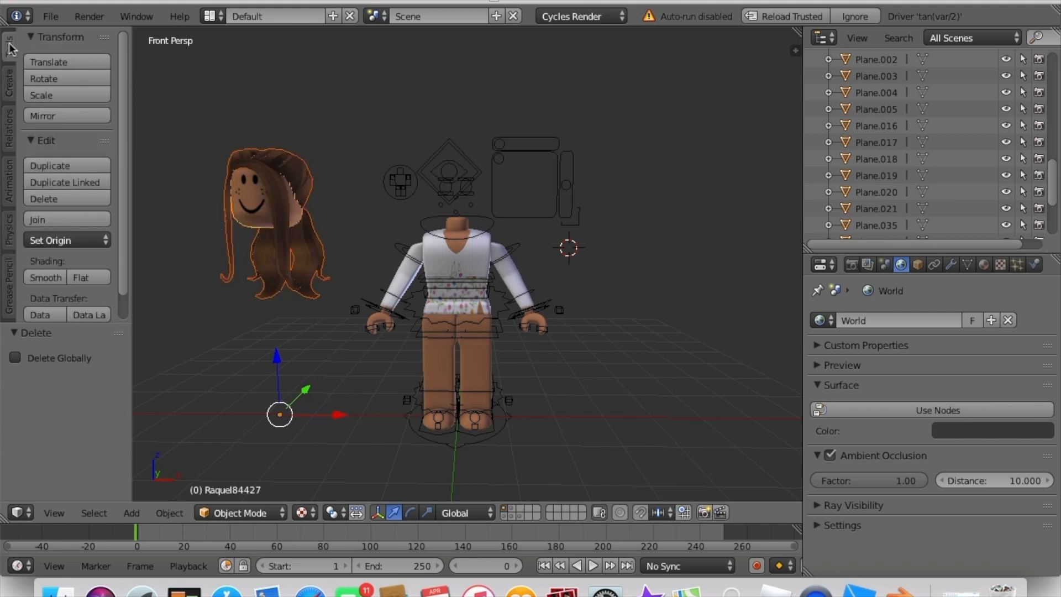
left_click(60, 220)
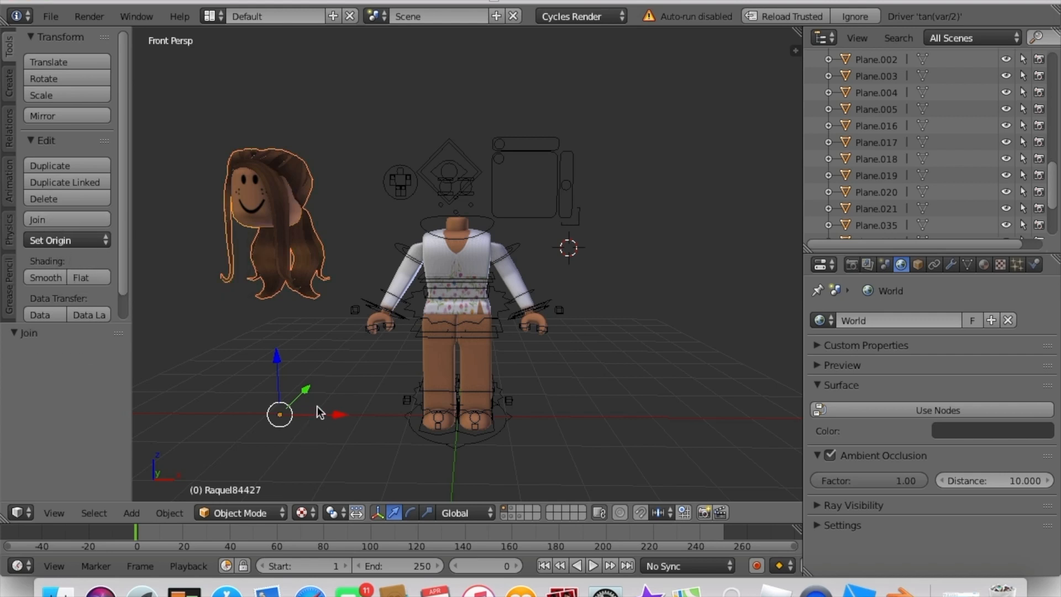
Shift the joined head and hair about 0.37 along X and set their origin to the geometry.
left_click_drag(320, 412, 337, 412)
right_click(403, 279)
right_click(274, 230)
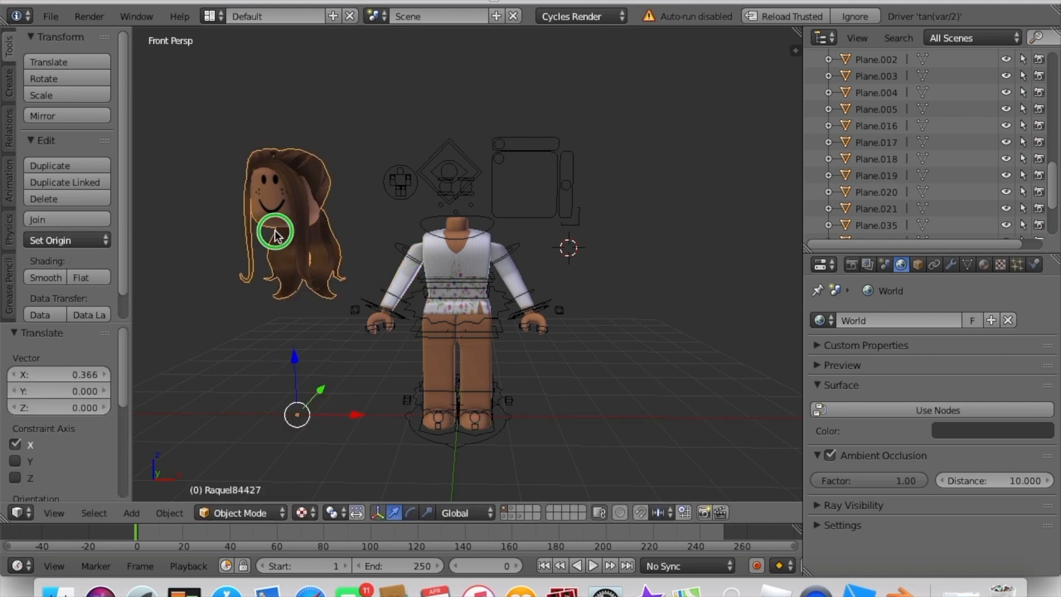
left_click(47, 241)
left_click(57, 277)
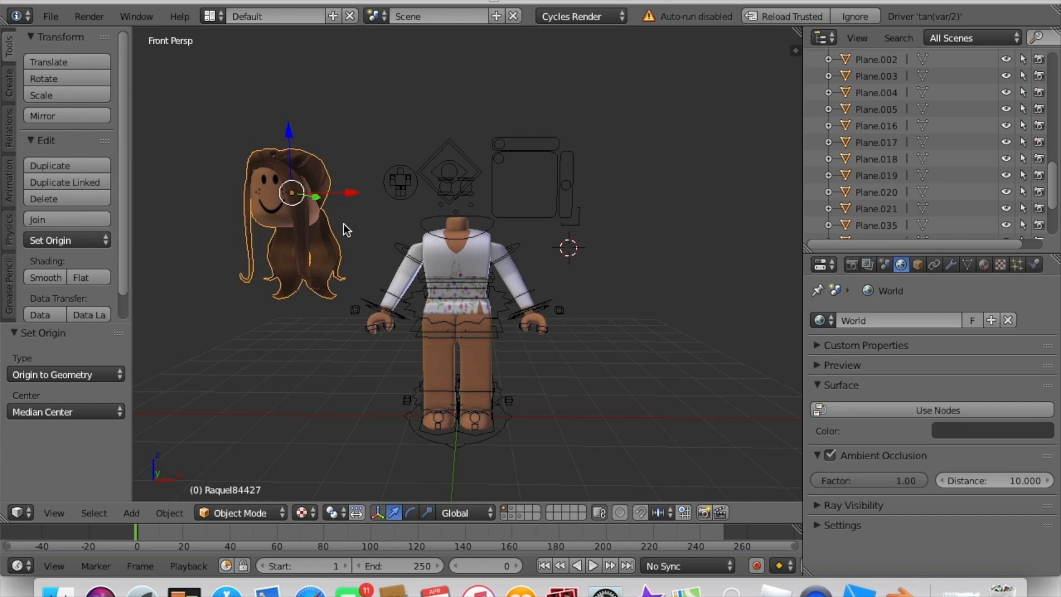
Move the head and hair about 3.35 along X onto the rig's neck.
key("shift+f")
key("s")
key("w")
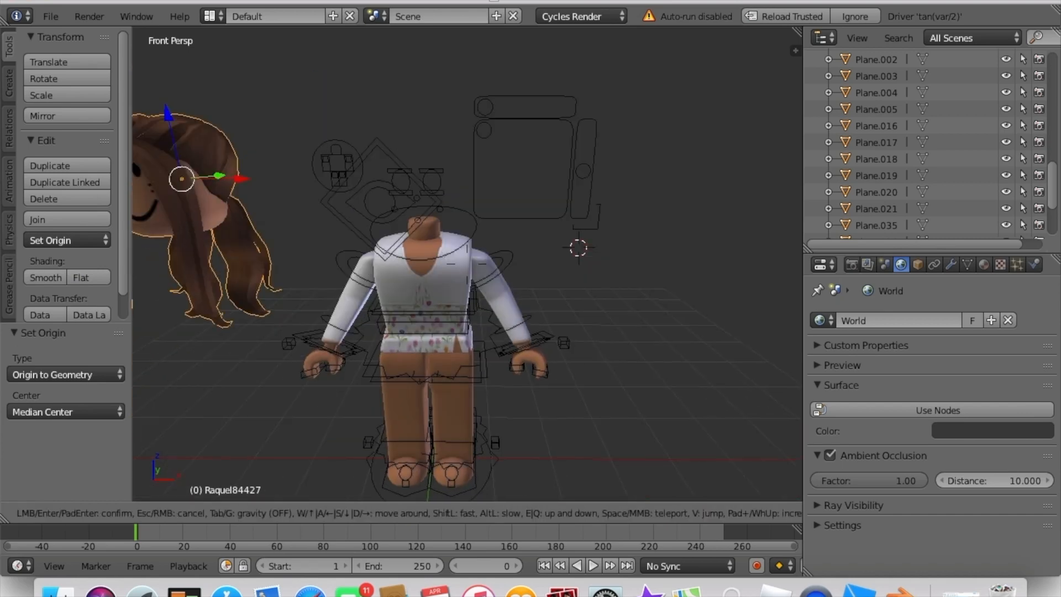
key("Return")
key("g")
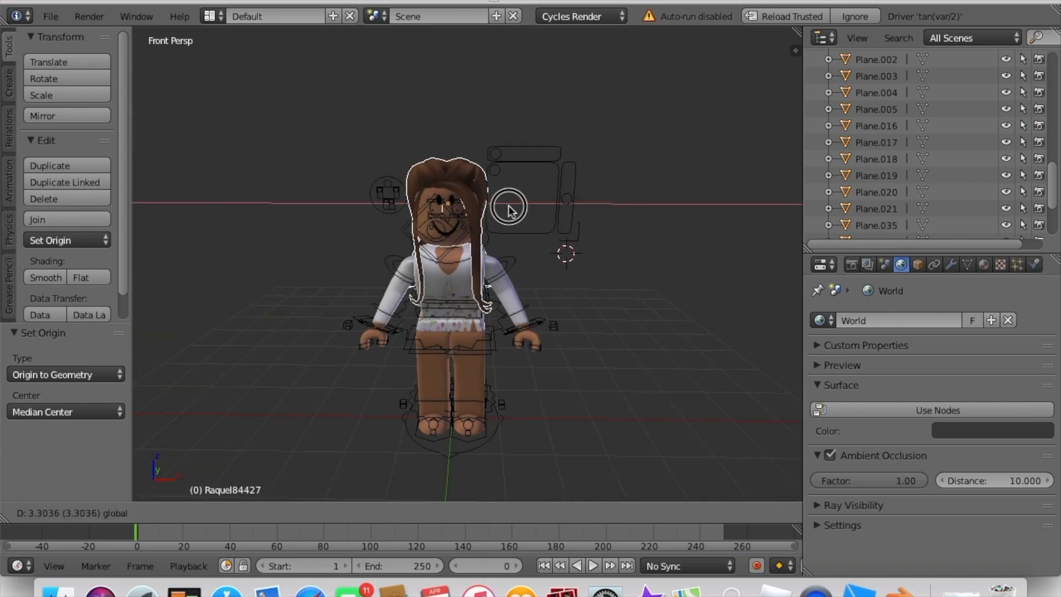
left_click(507, 209)
Fine-tune the head's placement on the neck by moving it about -0.02 along X.
key("shift+f")
key("w")
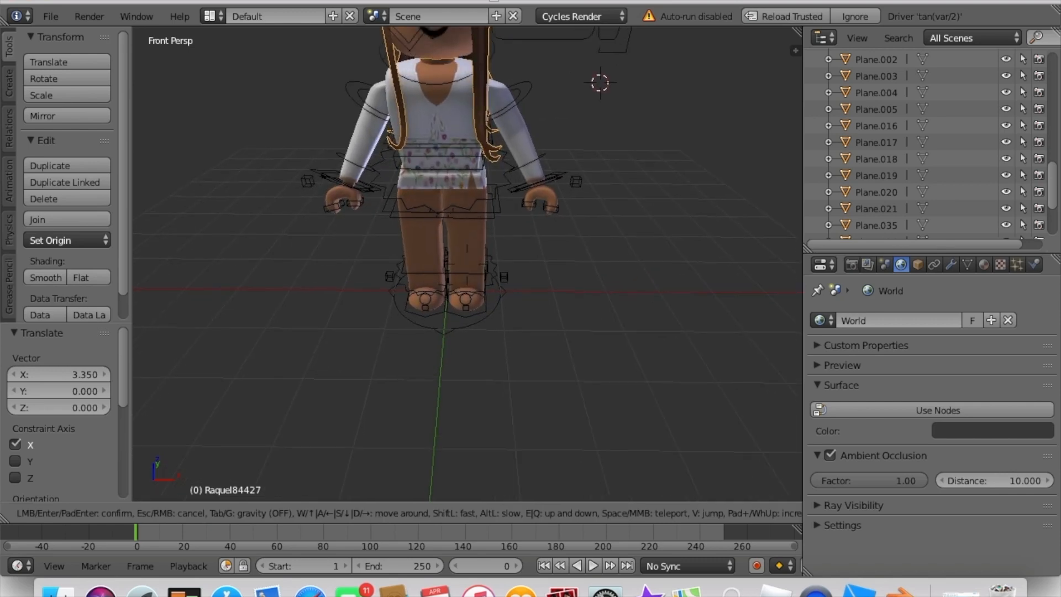
key("s")
left_click(515, 148)
key("g")
key("x")
left_click(526, 166)
Inspect how the head and hair sit on the rig from the front, side angles and up close.
key("shift+f")
key("s")
key("w")
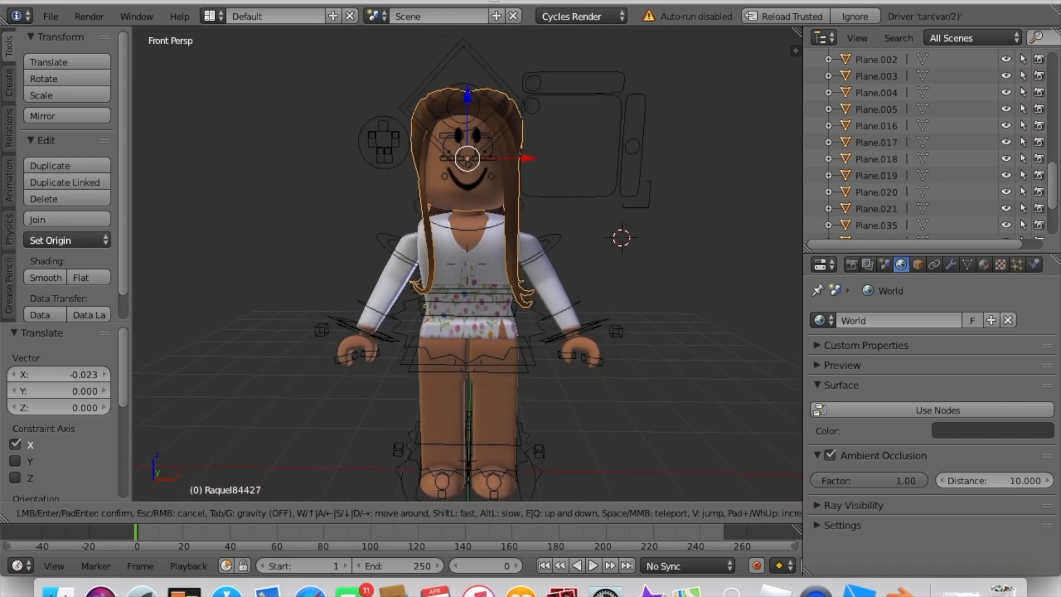
key("s")
left_click(467, 264)
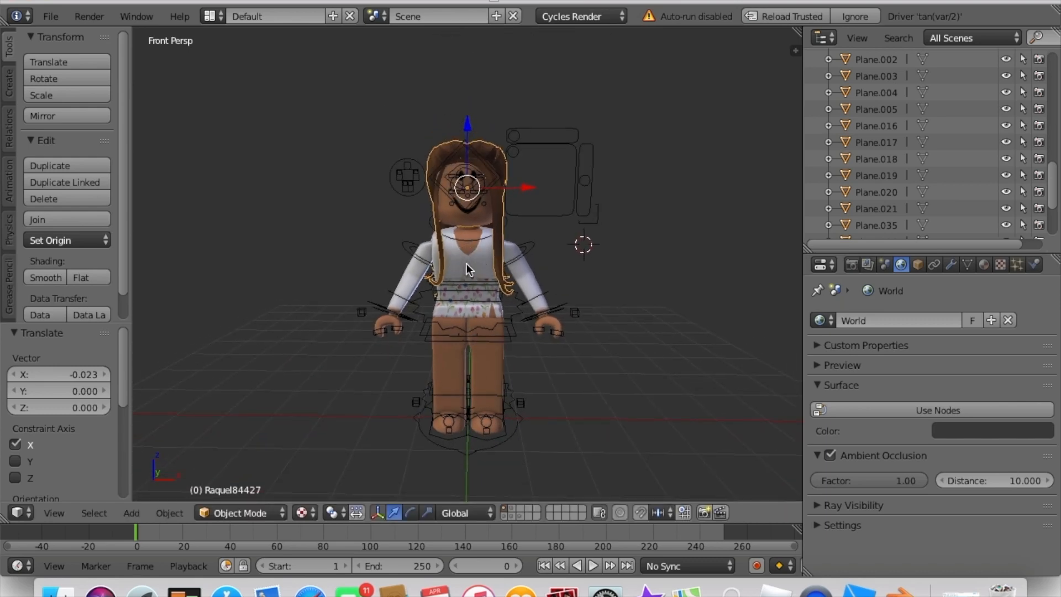
key("shift+f")
key("w")
key("s")
key("w")
key("d")
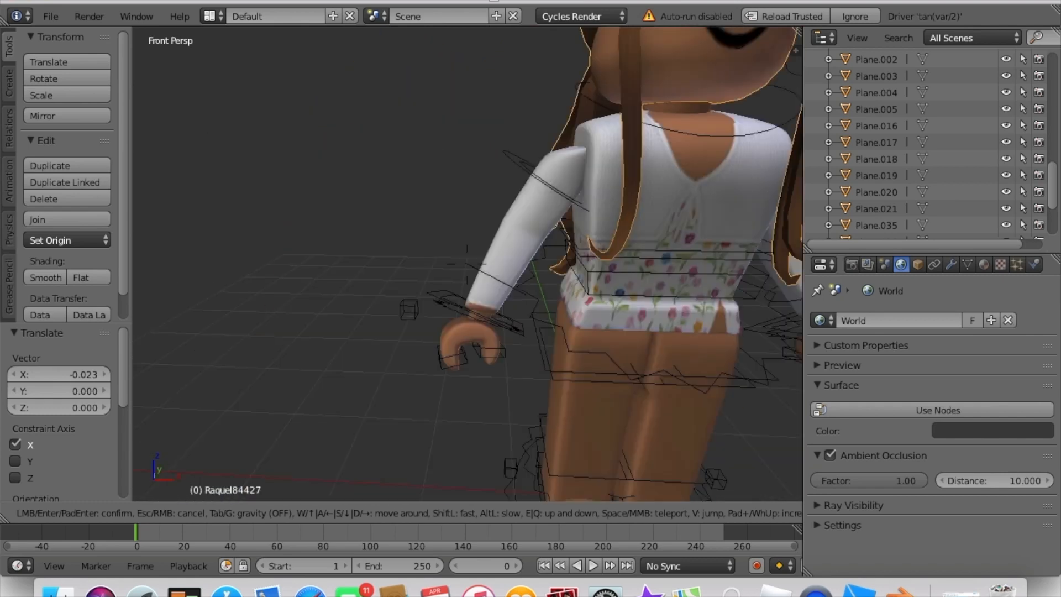
key("s")
key("w")
key("s")
key("s")
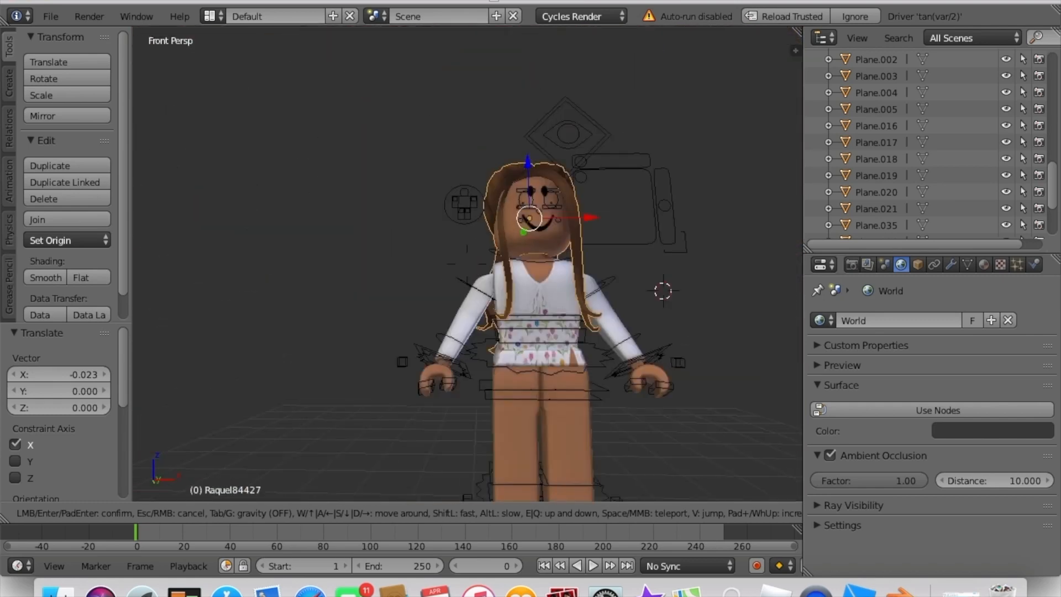
key("w")
key("a")
left_click(468, 264)
Bend the character's right knee backward by rotating the rig's lower-leg bone about 101° around X.
right_click(448, 316)
right_click(448, 316)
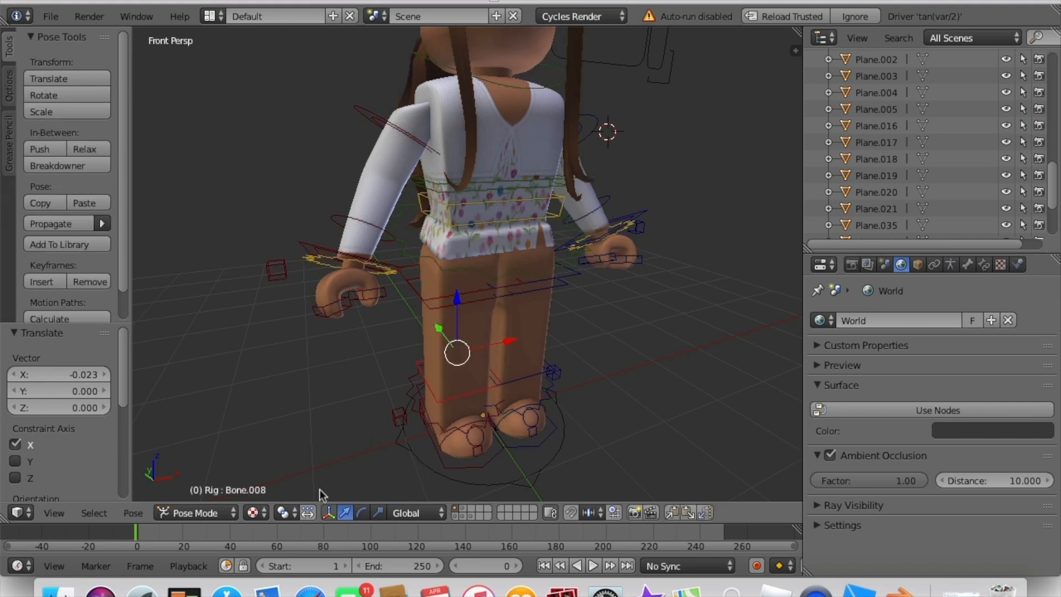
left_click_drag(476, 336, 478, 387)
key("shift+f")
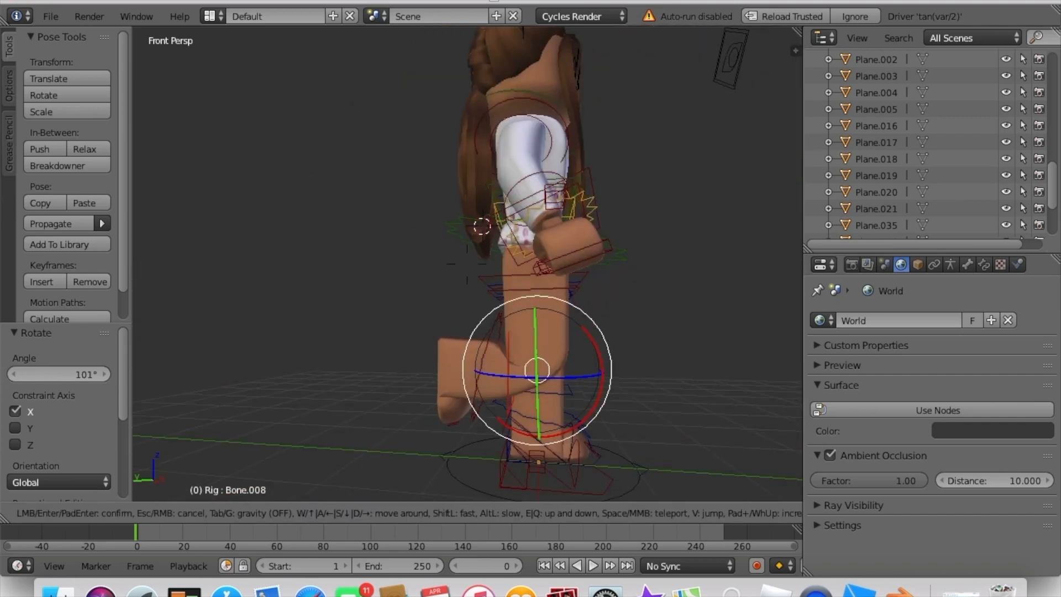
key("w")
key("s")
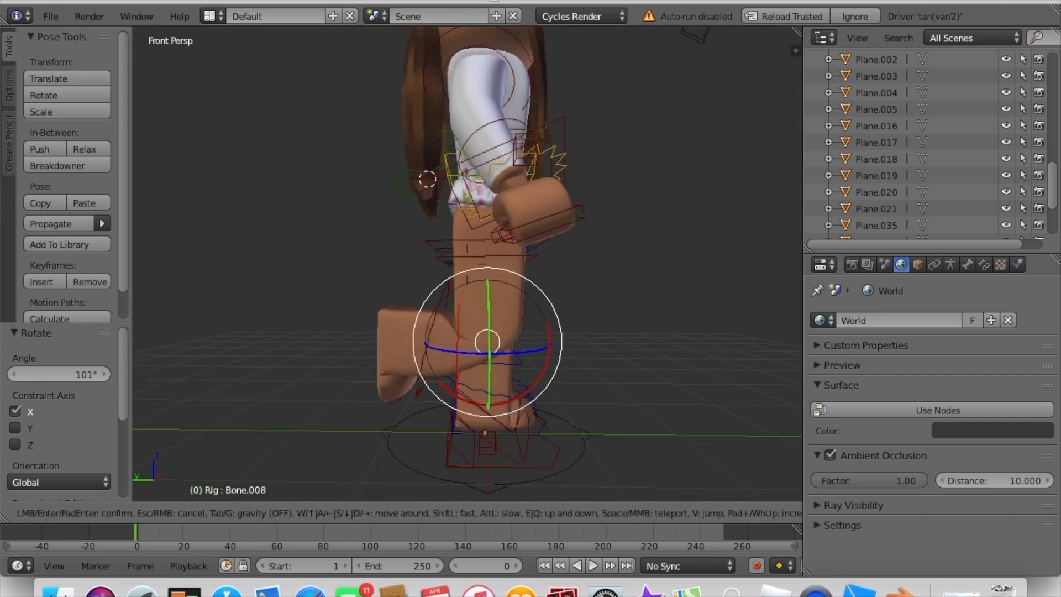
key("w")
key("d")
key("s")
left_click(458, 263)
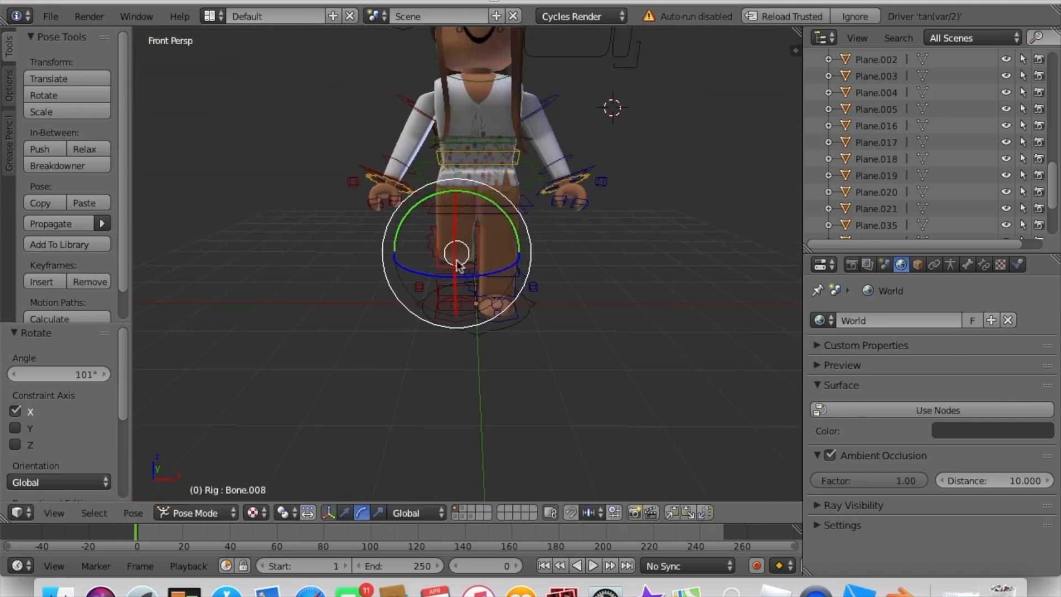
Straighten the character's right knee by rotating the lower-leg bone back around X.
left_click_drag(452, 230, 407, 212)
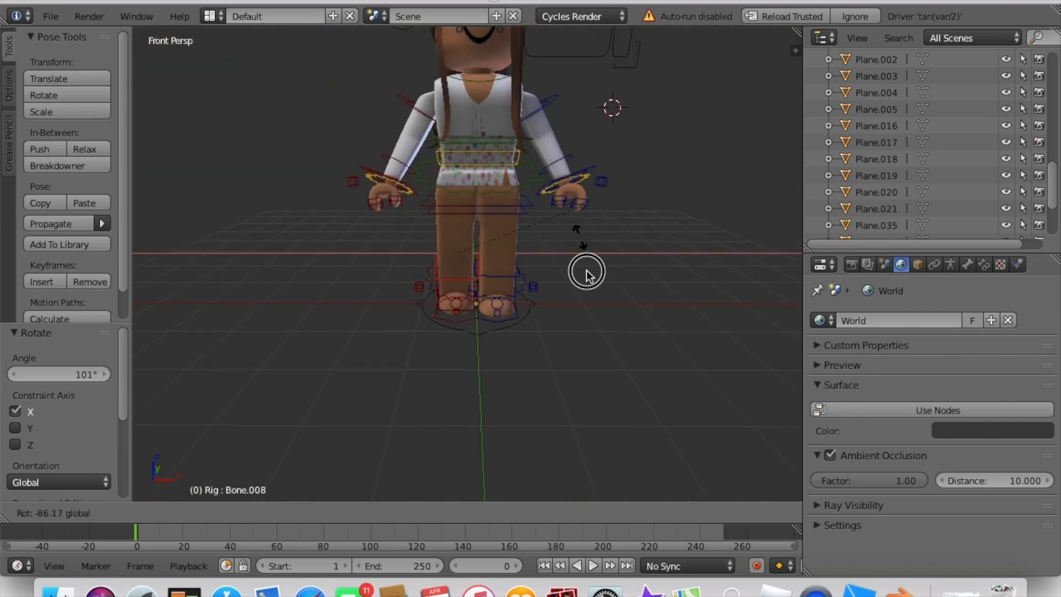
left_click_drag(568, 314, 566, 312)
key("shift+f")
key("w")
left_click(467, 266)
Try rotating the rig's left forearm bone around X.
right_click(583, 293)
left_click_drag(559, 231, 509, 166)
key("shift+f")
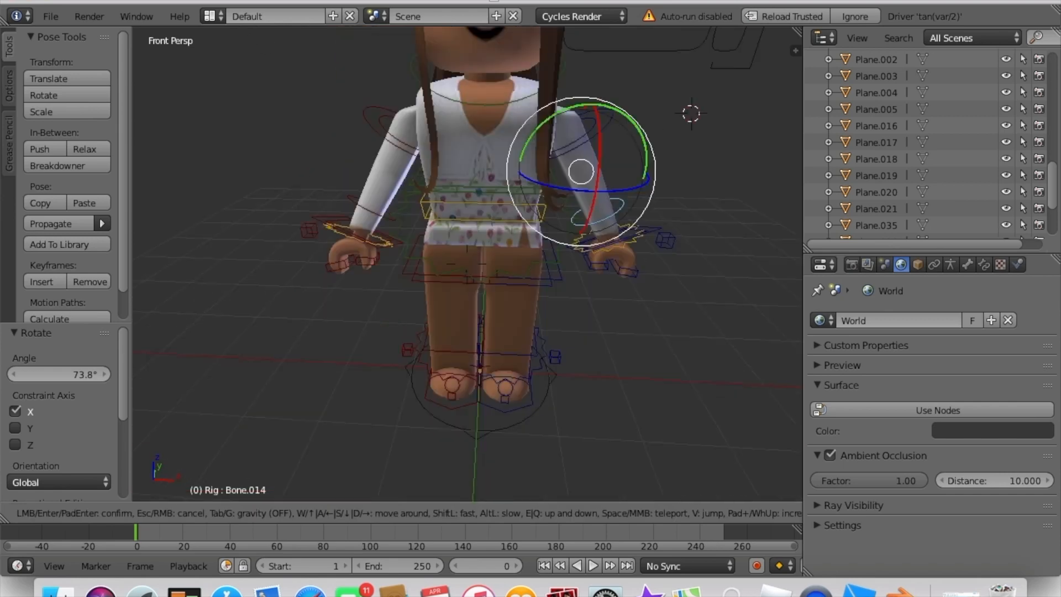
left_click(467, 269)
Try tilting the torso bone about -1° around Y, and undo the rotation.
right_click(459, 293)
mouse_move(518, 265)
left_mouse_down()
mouse_move(505, 256)
mouse_move(519, 262)
left_mouse_up()
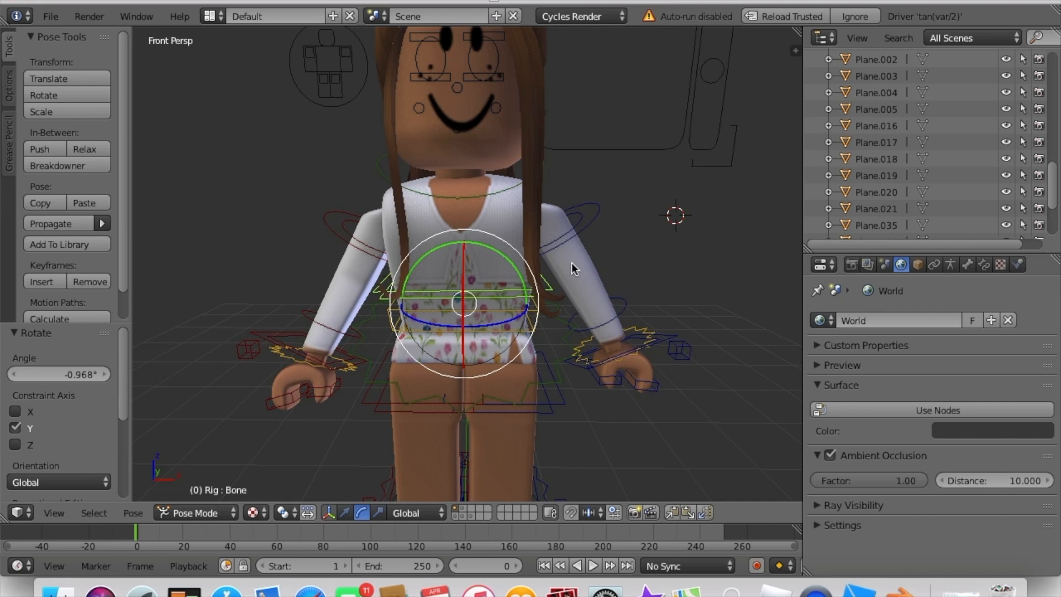
key("ctrl+z")
Rotate the right arm's bones so the elbow bends outward and the hand rests in front of the waist.
key("shift+f")
key("s")
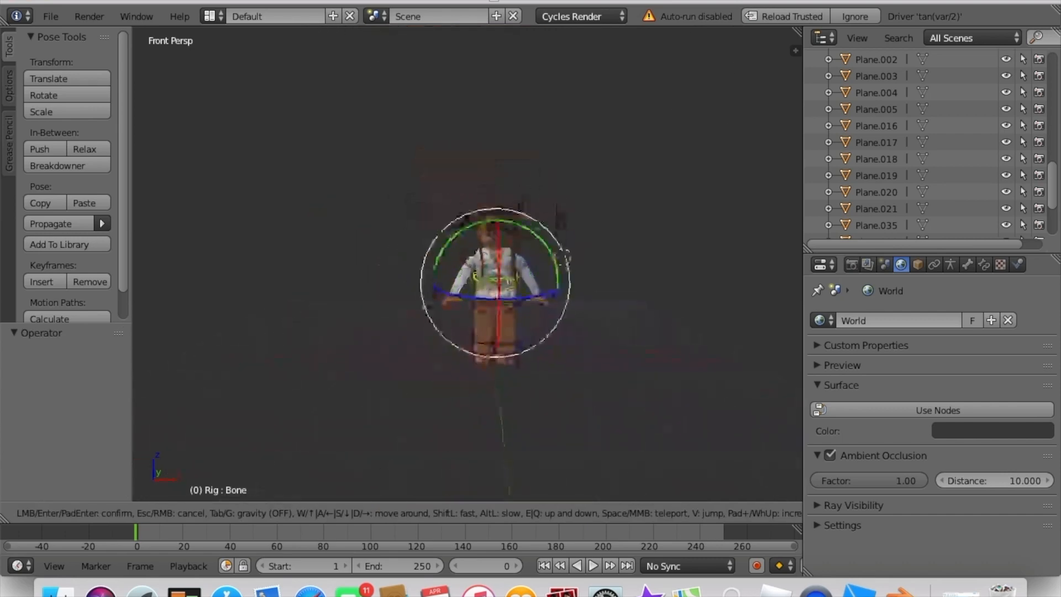
key("w")
key("w")
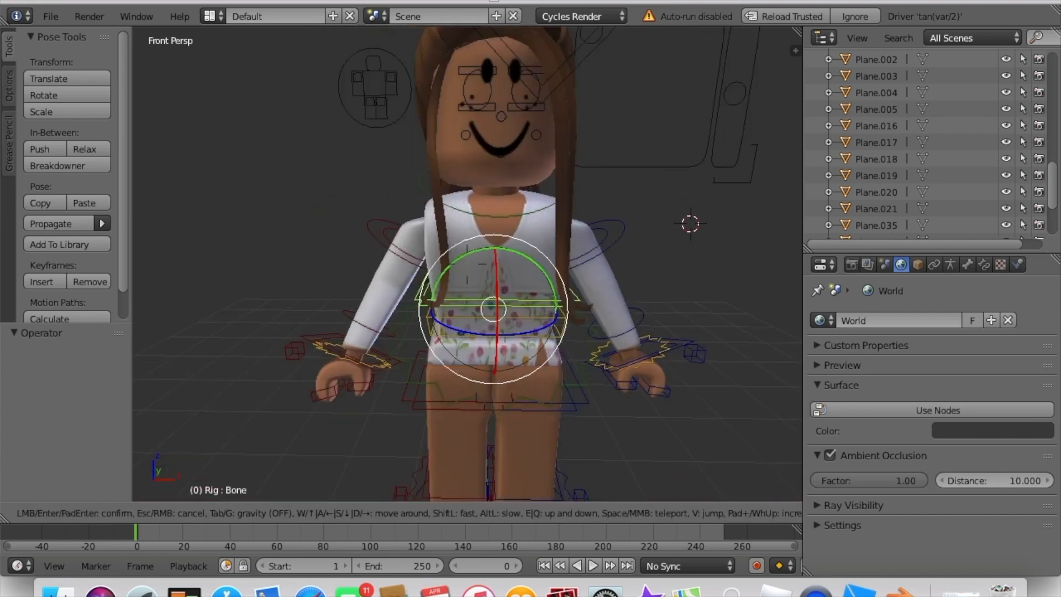
key("s")
left_click(467, 264)
right_click(442, 279)
left_click_drag(472, 287, 540, 279)
right_click(425, 359)
right_click(446, 286)
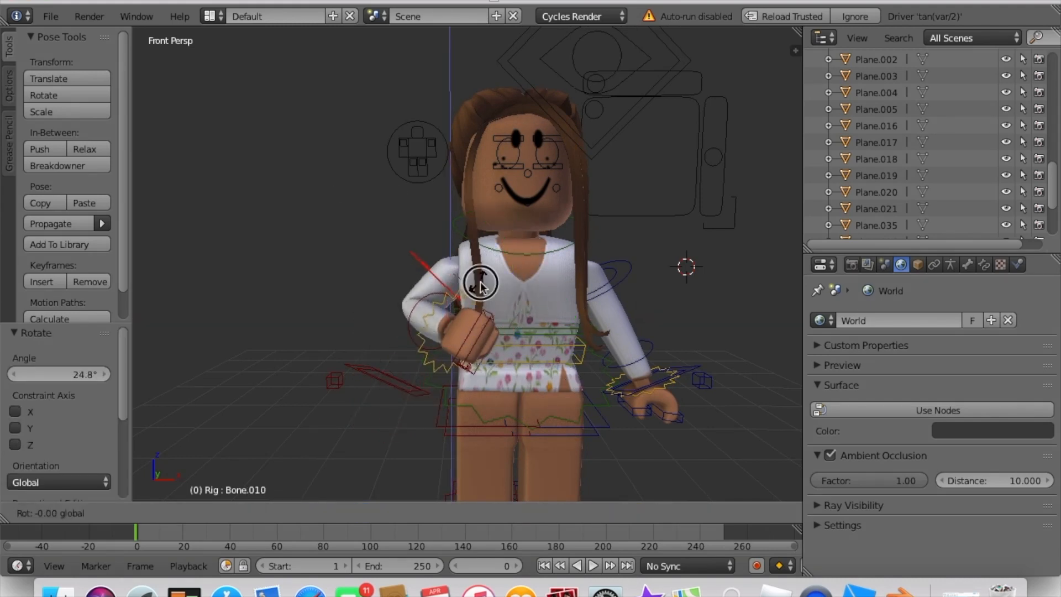
Raise the character's left hand beside the head by rotating the left forearm bone about -135° around X.
key("shift+f")
key("w")
left_click(467, 264)
right_click(514, 281)
left_click_drag(486, 242, 569, 250)
right_click(542, 301)
key("shift+f")
key("w")
key("a")
left_click(468, 264)
left_click_drag(460, 217, 322, 221)
Move the left upper-arm bone about -0.194 along Y to seat the raised arm at the shoulder.
key("shift+f")
key("s")
key("d")
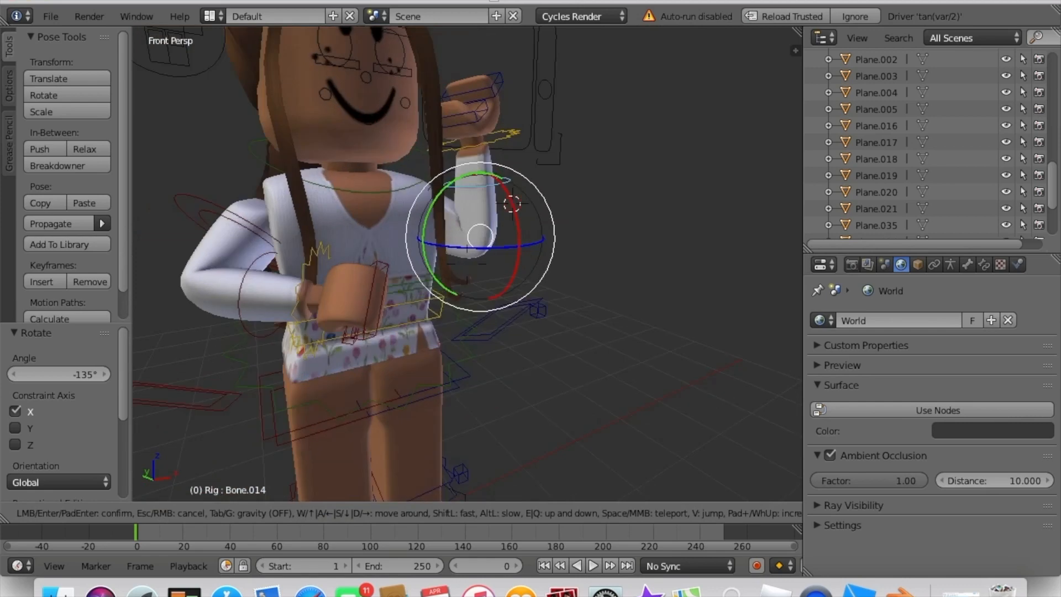
left_click(467, 264)
right_click(414, 220)
left_click(347, 514)
key("shift+f")
key("w")
key("d")
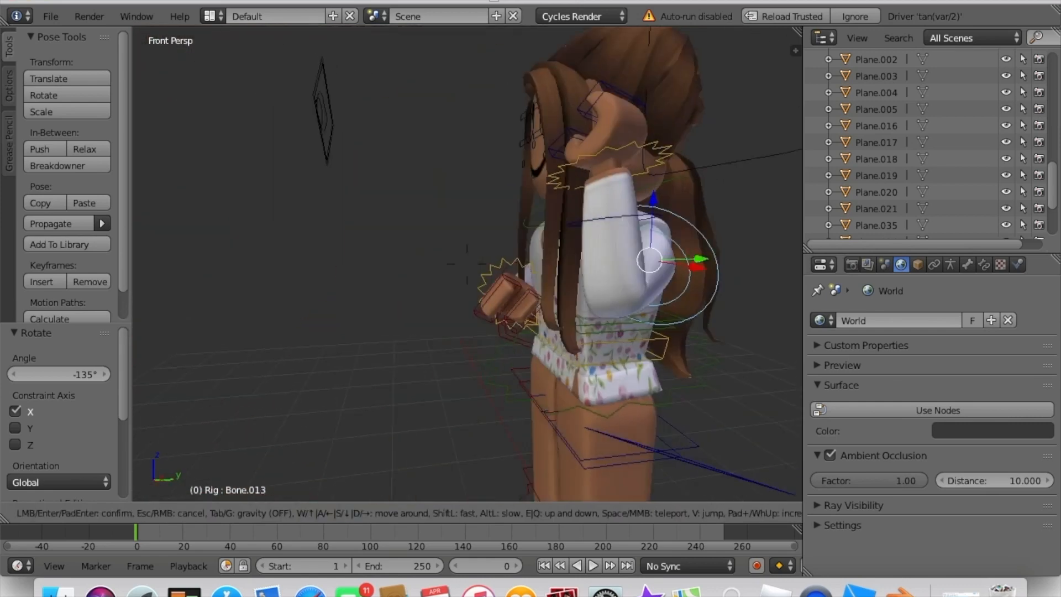
left_click(467, 264)
left_click_drag(458, 233, 426, 237)
Tilt the head and hair mesh slightly on the neck to suit the pose.
key("shift+f")
key("s")
key("a")
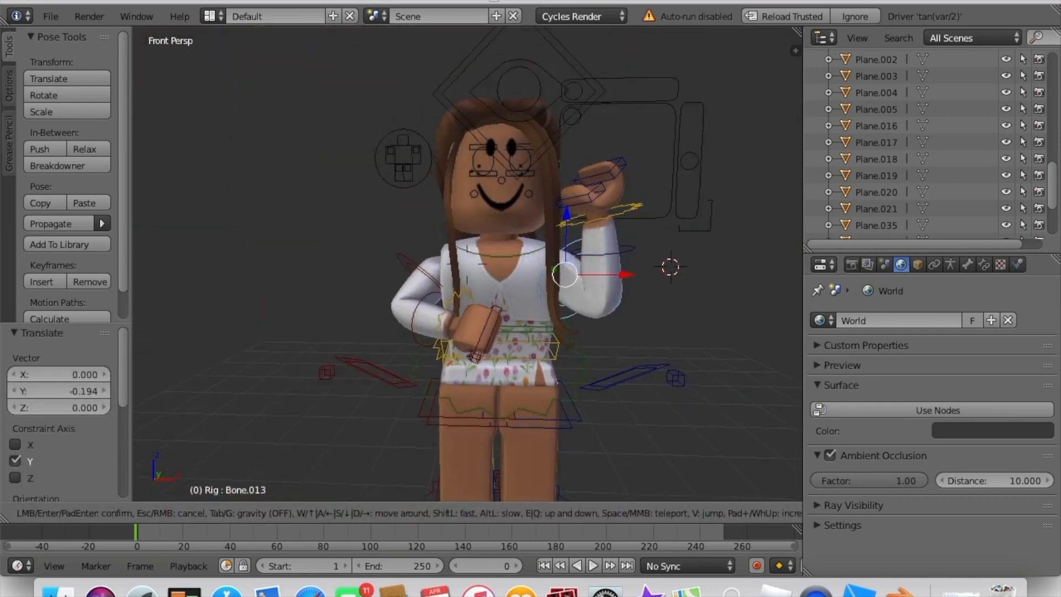
left_click(467, 264)
right_click(476, 258)
left_click(410, 513)
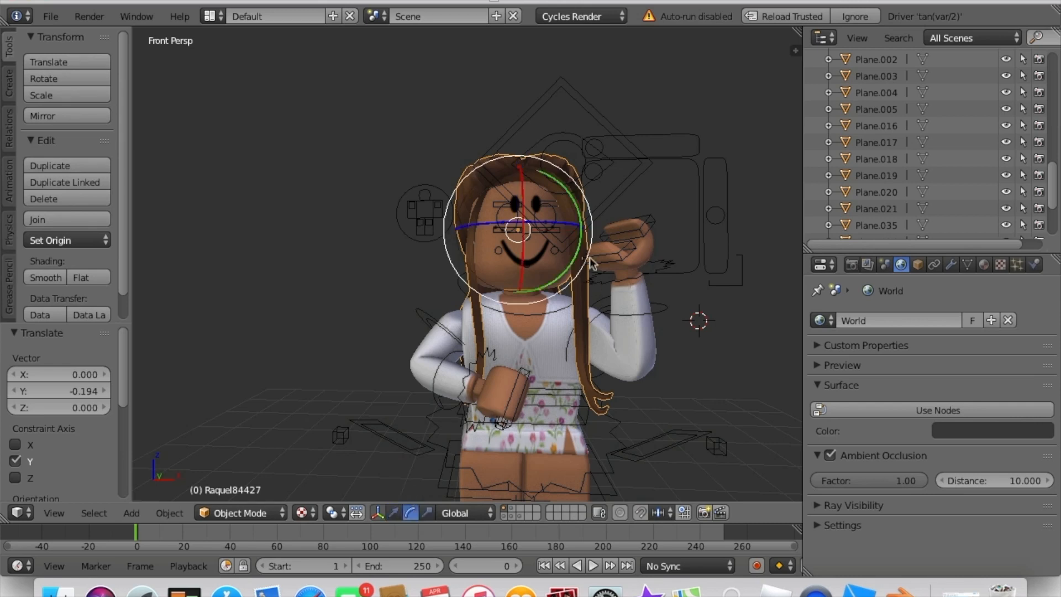
left_click_drag(591, 251, 566, 238)
left_click(398, 512)
Check the full posed character from the front, from head to feet.
key("shift+f")
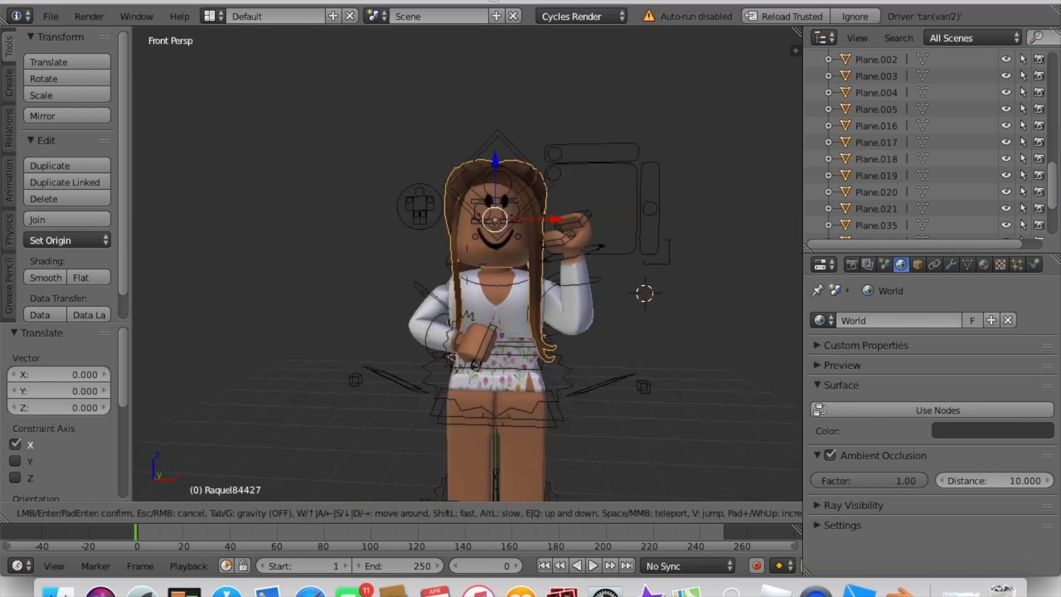
key("s")
key("w")
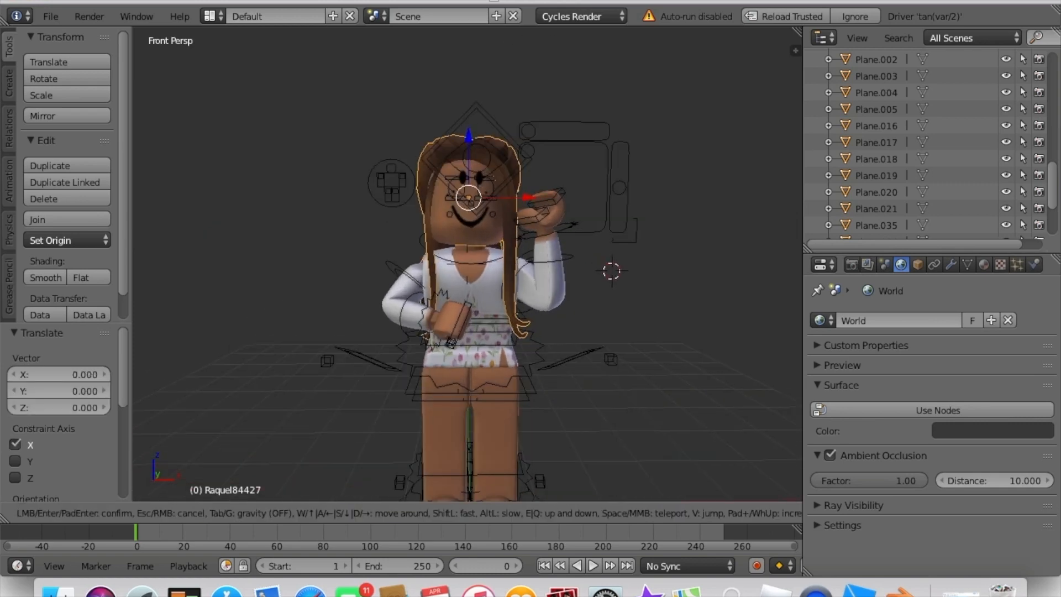
key("s")
key("w")
key("s")
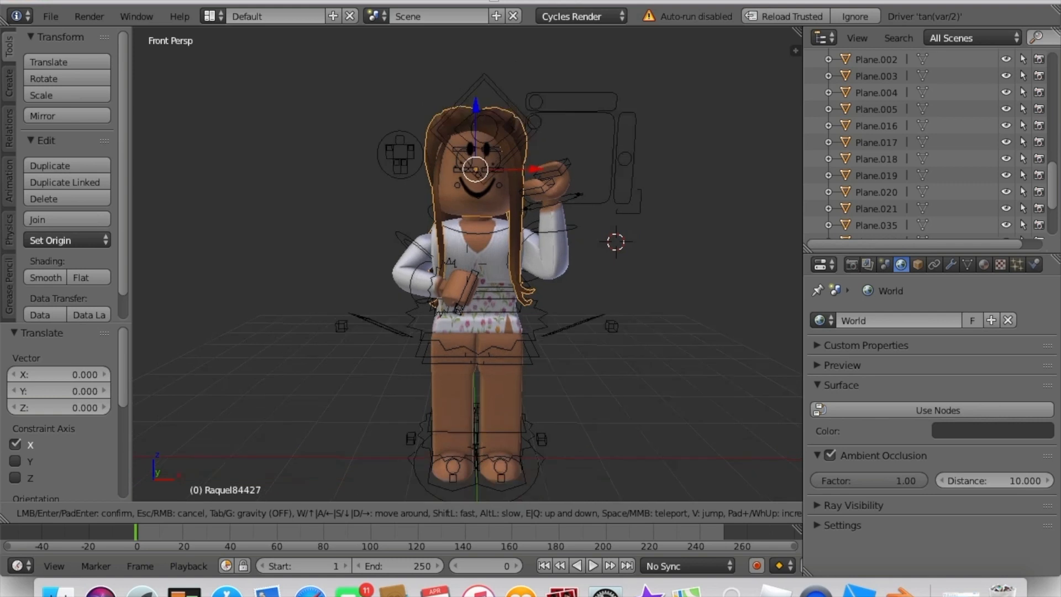
left_click(467, 269)
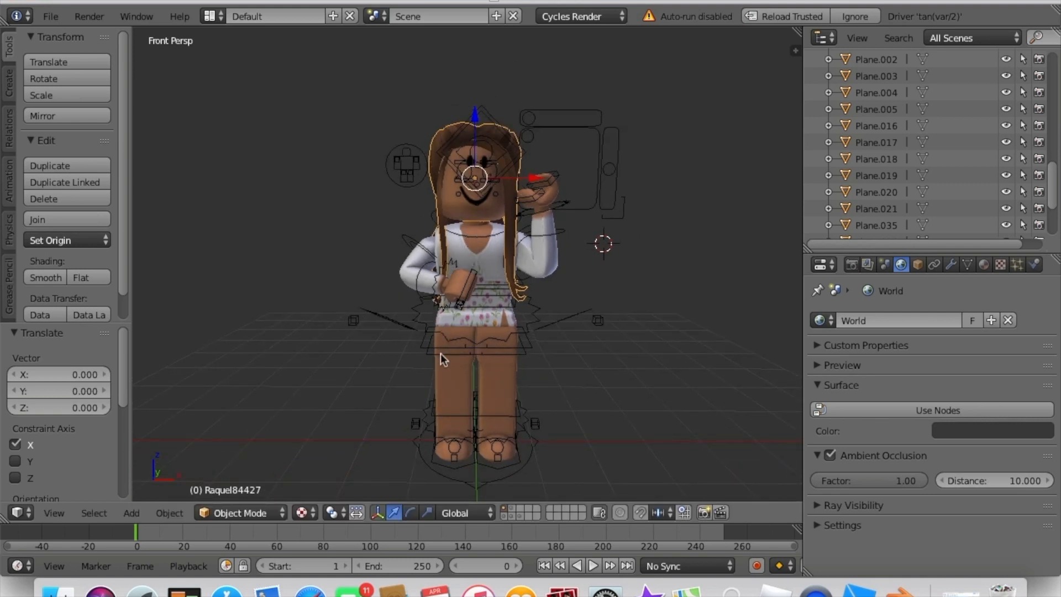
Switch the rig from Pose Mode to Object Mode and select the head and hair mesh.
right_click(434, 276)
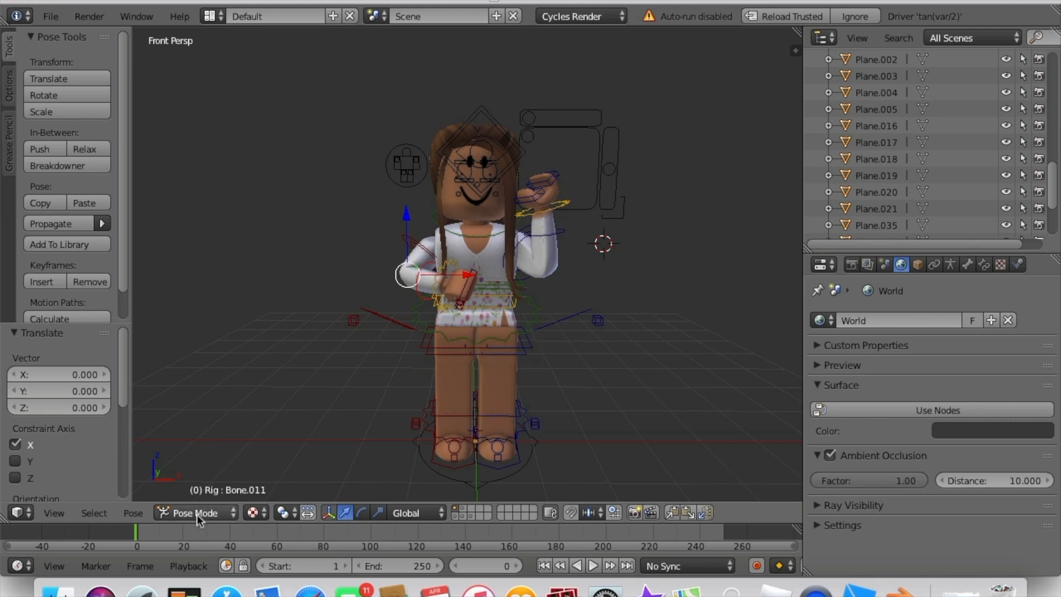
left_click(174, 515)
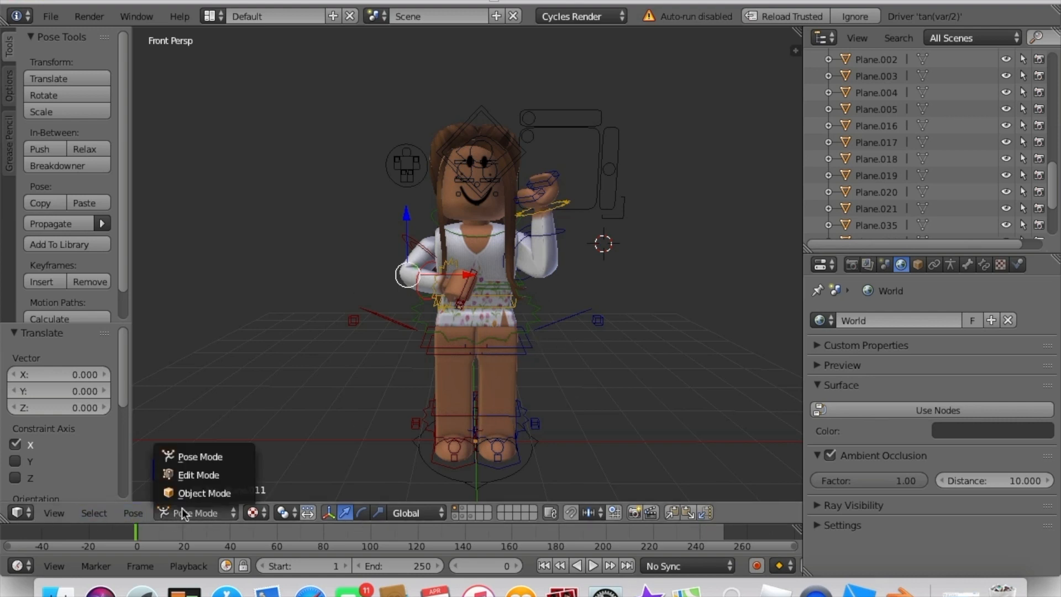
left_click(197, 493)
key("ctrl+Tab")
key("ctrl+Tab")
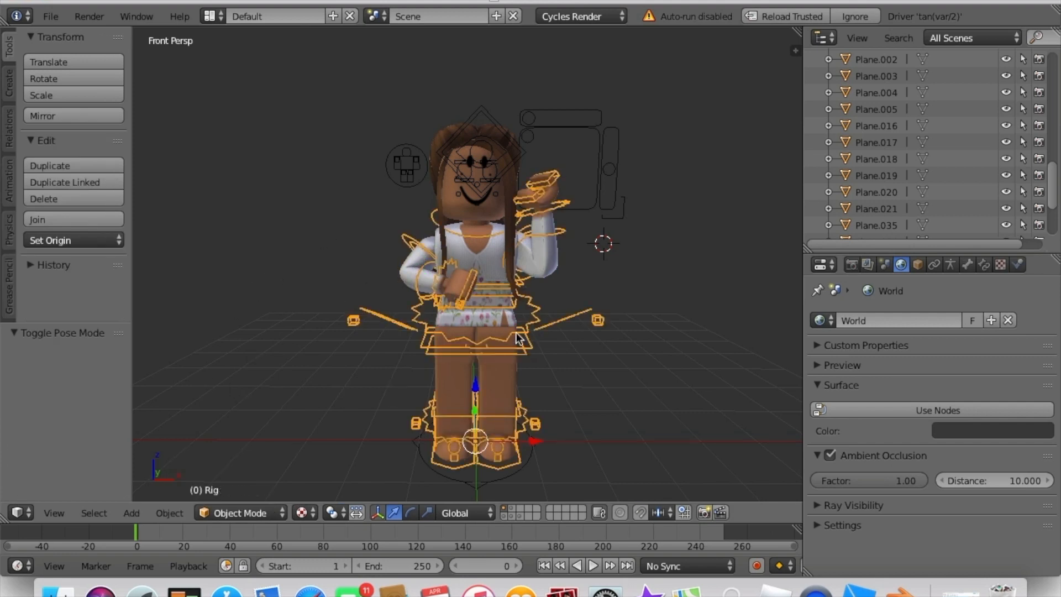
right_click(446, 152)
right_click(426, 136)
right_click(439, 136)
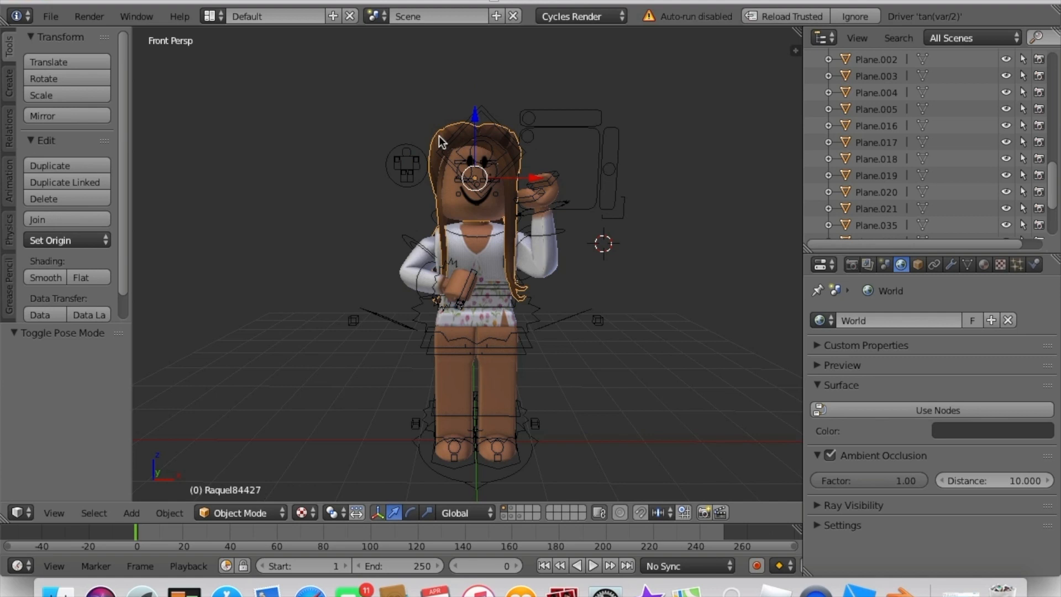
right_click(437, 264)
right_click(438, 134)
Add a camera and an Area lamp to the scene.
key("shift+a")
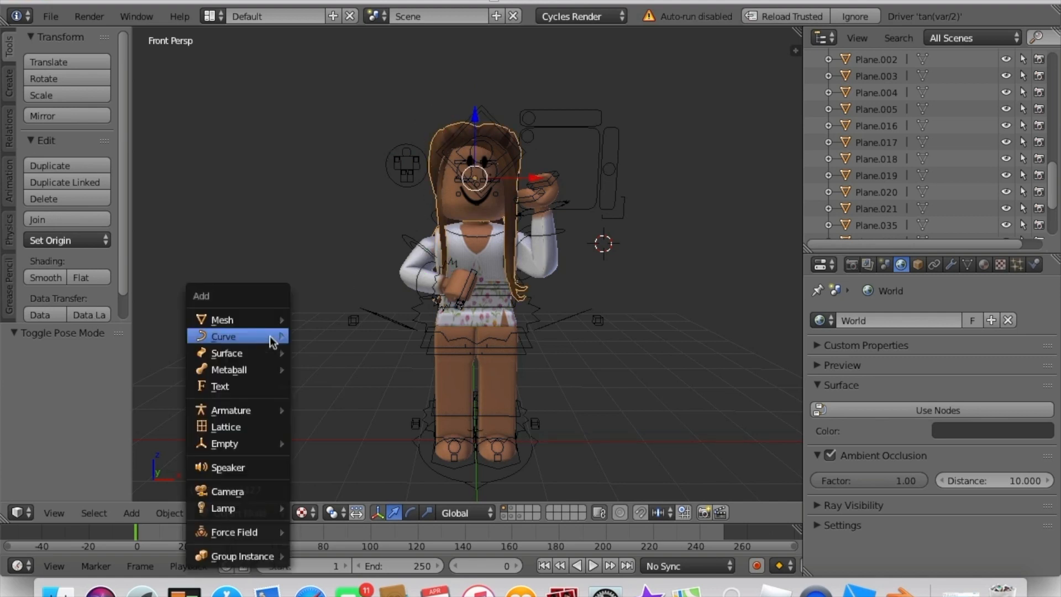
left_click(260, 490)
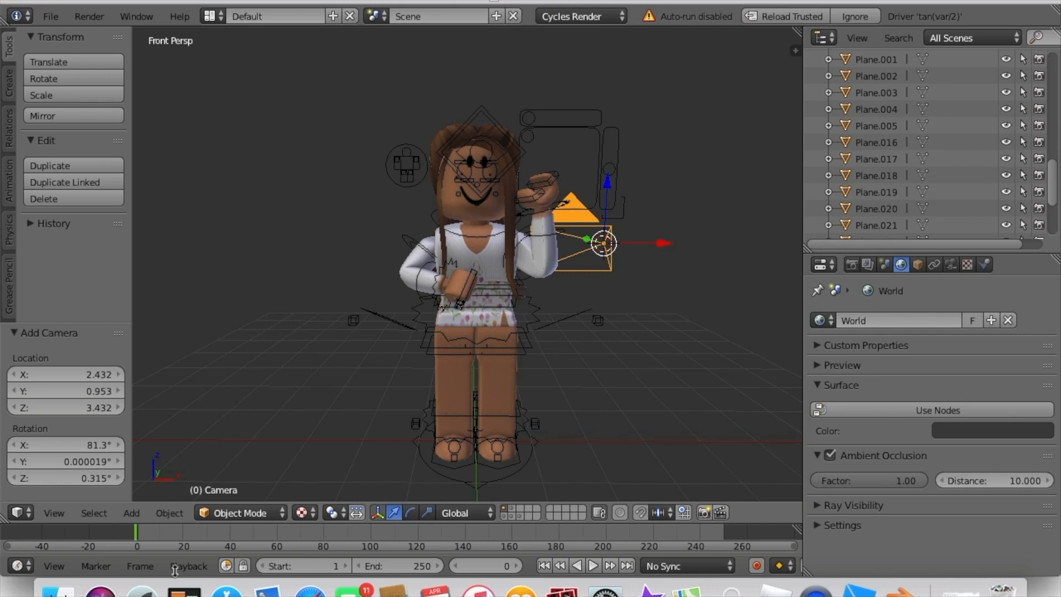
left_click(54, 513)
key("shift+a")
mouse_move(298, 236)
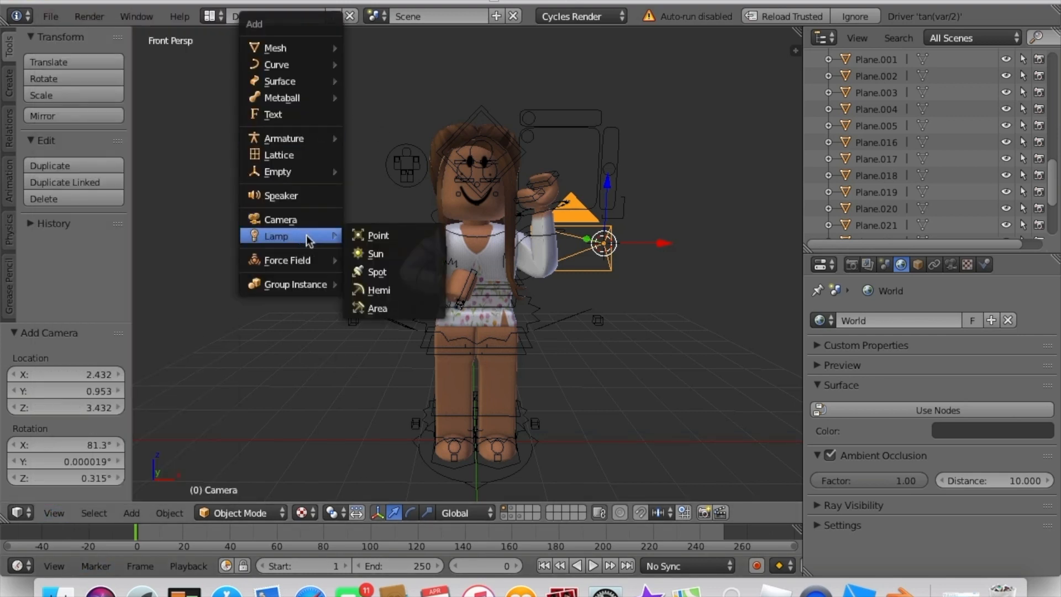
left_click(407, 308)
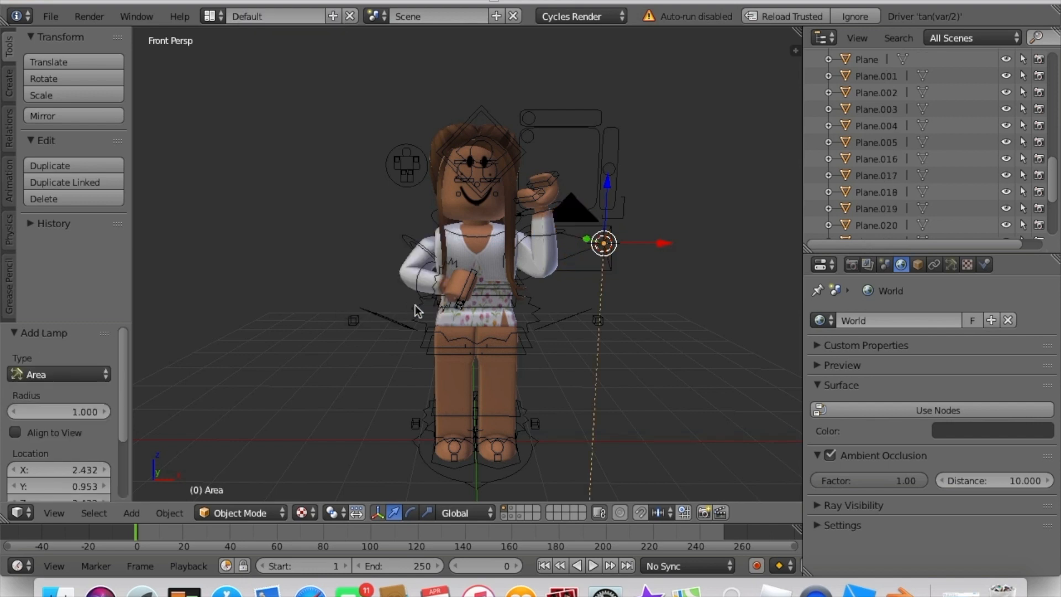
Move the Area lamp about -5.5 along X to the character's other side and raise it along Z above head height.
key("g")
key("x")
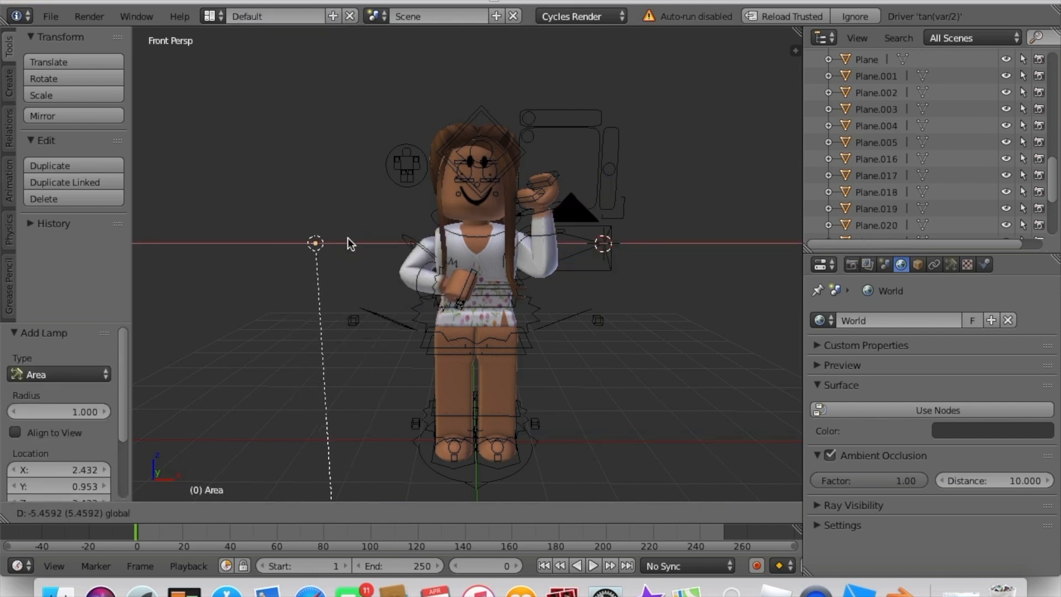
left_click(347, 238)
key("g")
key("z")
left_click(304, 80)
key("g")
key("z")
left_click(304, 95)
Aim the Area lamp down at the character by rotating it about -41° around Y and fine-tuning the angle.
left_click(410, 511)
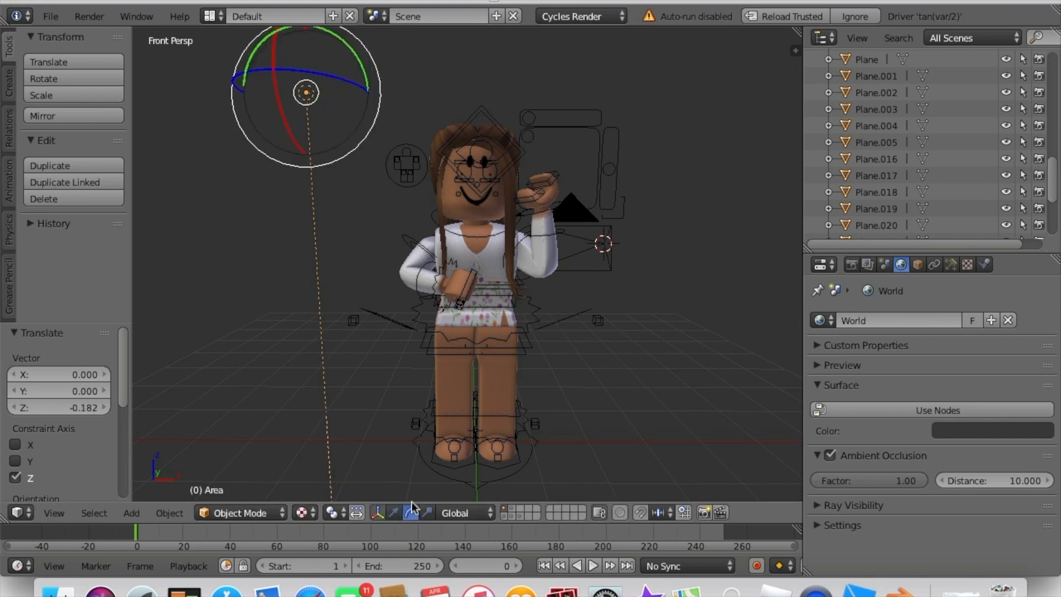
left_click_drag(361, 66, 356, 381)
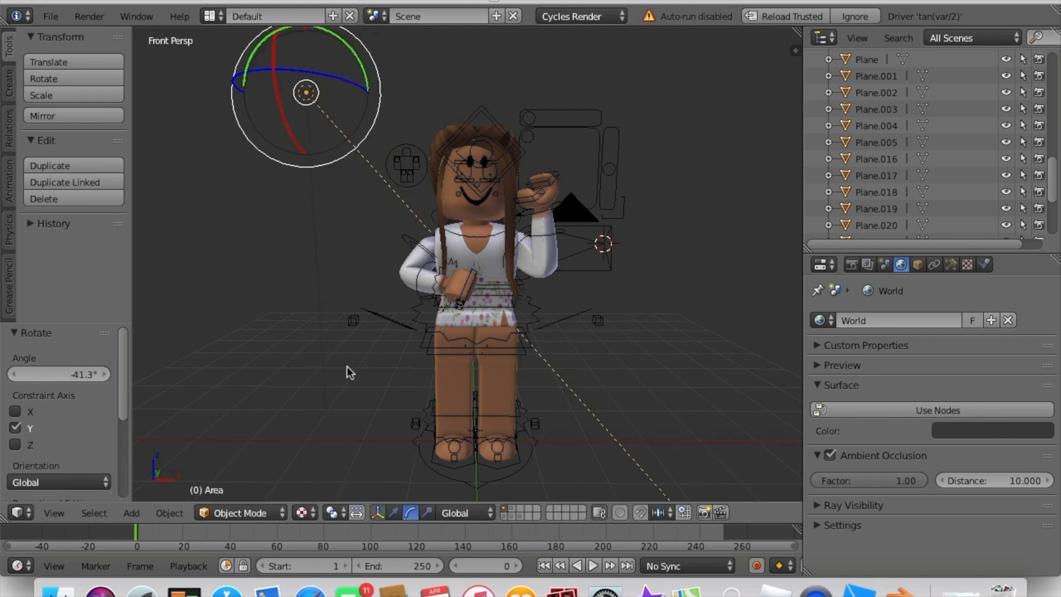
left_click_drag(346, 84, 466, 134)
left_click_drag(376, 72, 373, 55)
Try scaling the head and hair mesh along Z, and undo the scaling.
right_click(441, 134)
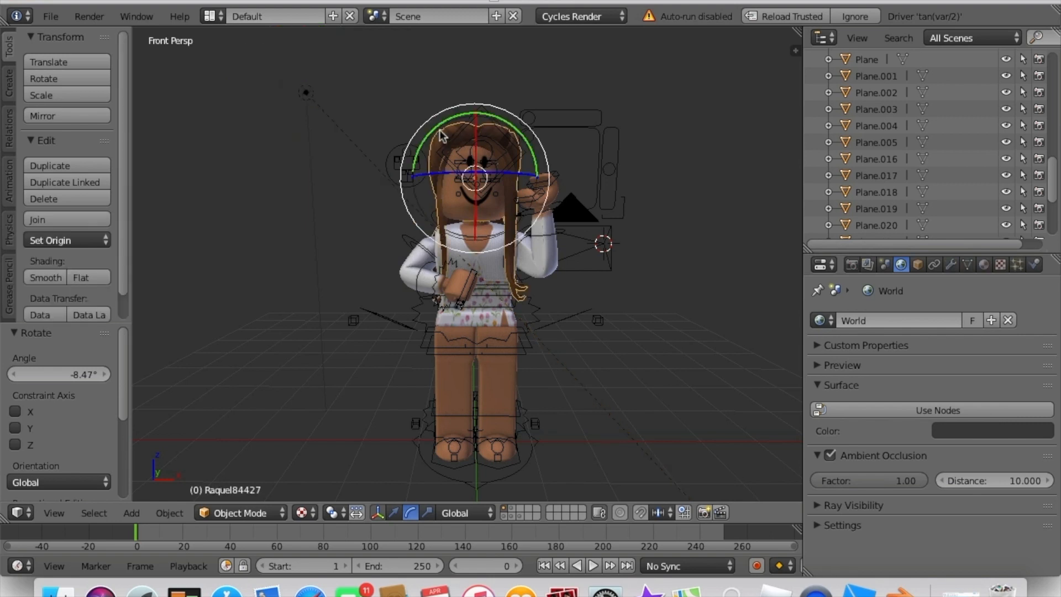
left_click(426, 513)
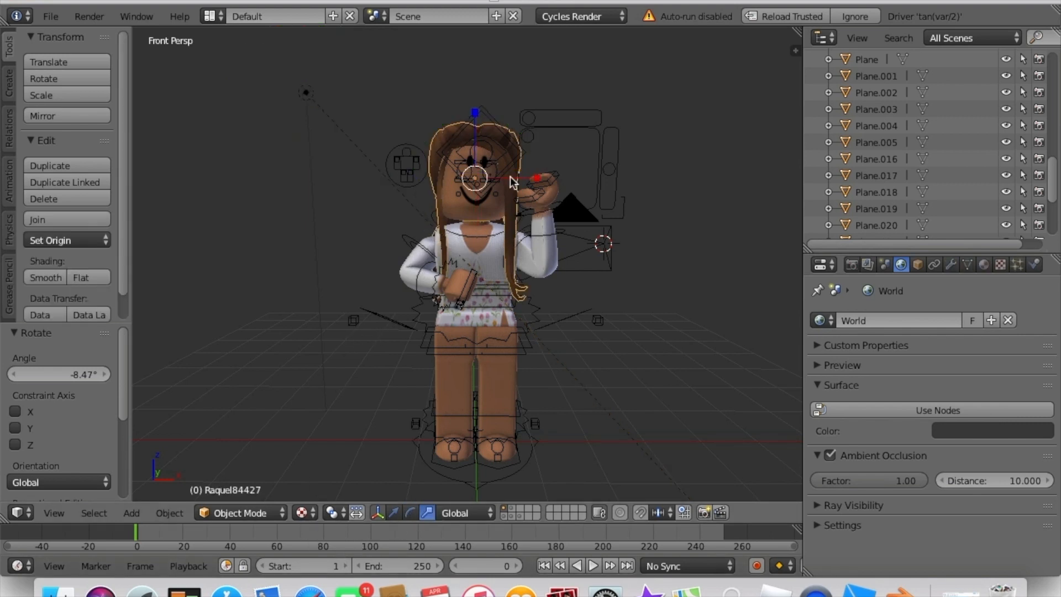
left_click_drag(478, 115, 475, 68)
left_click(473, 115)
left_click_drag(474, 115, 474, 126)
key("super+z")
key("super+z")
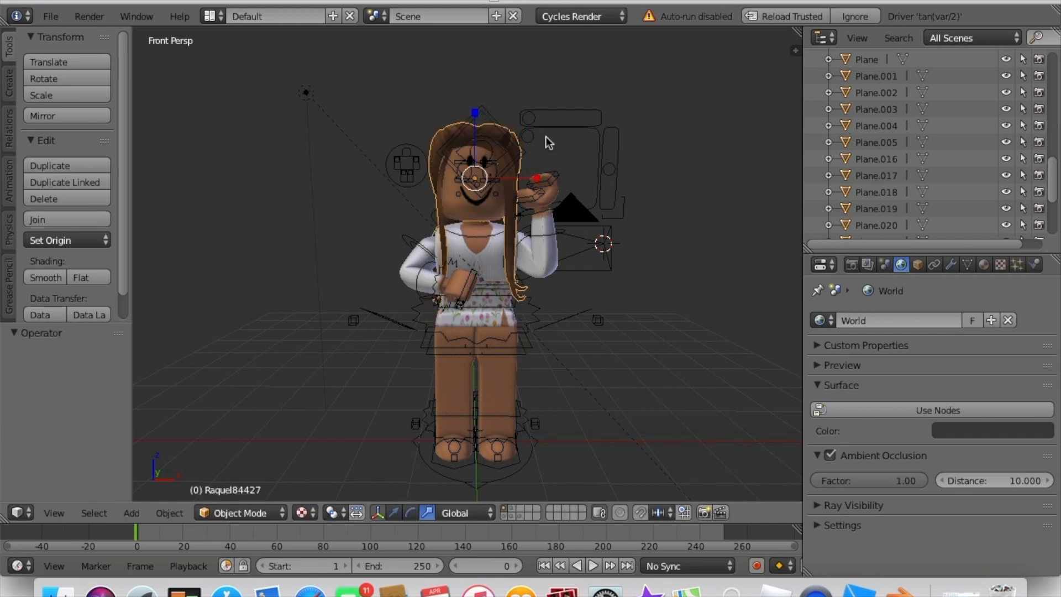
left_click(392, 513)
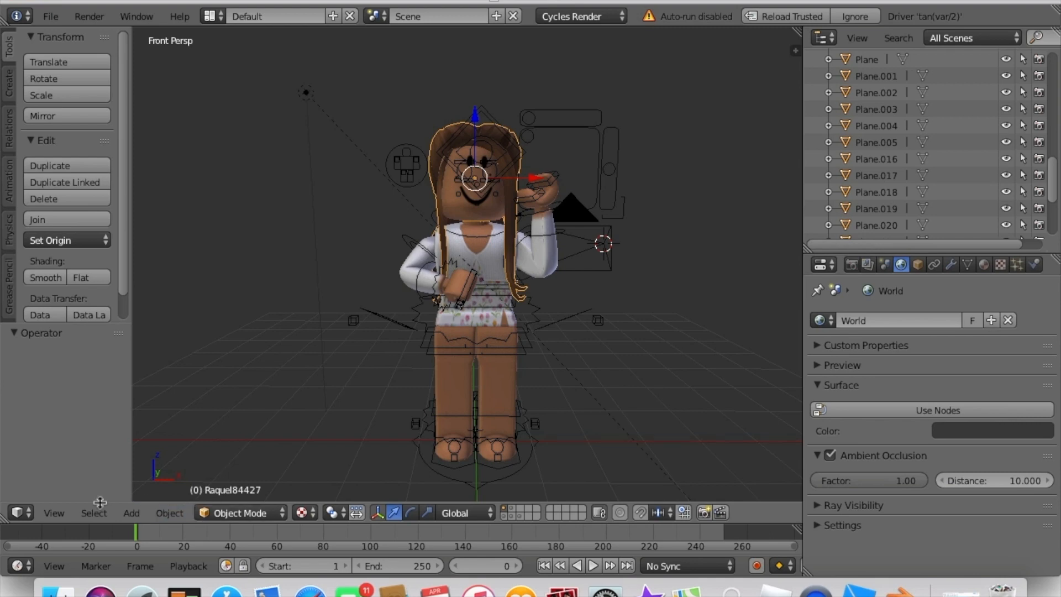
Look through the camera and reposition it so the character's head and torso fit inside the frame.
left_click(52, 513)
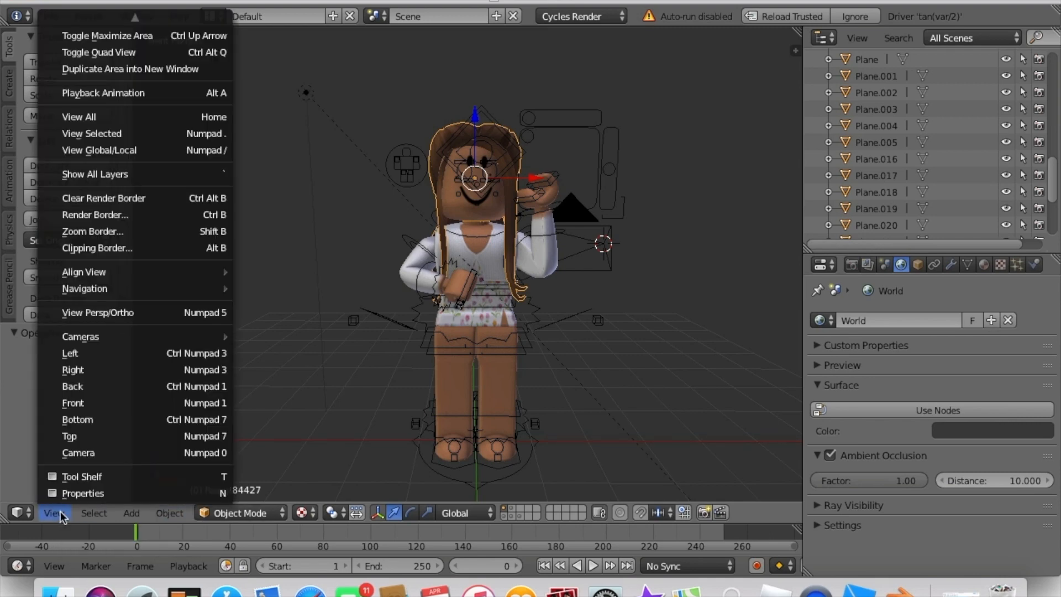
left_click(75, 453)
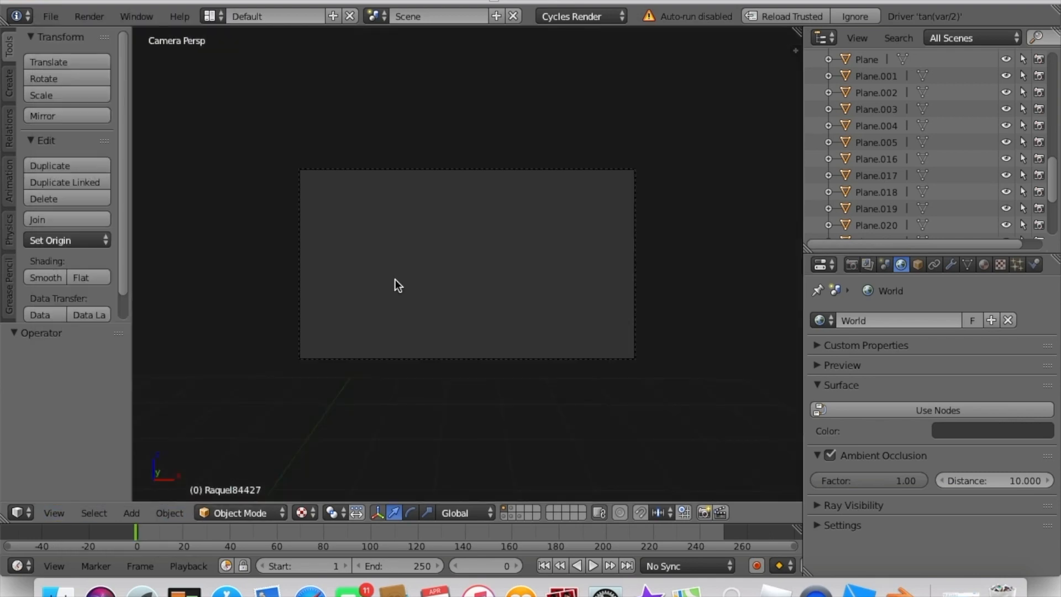
key("shift+f")
key("s")
key("w")
key("w")
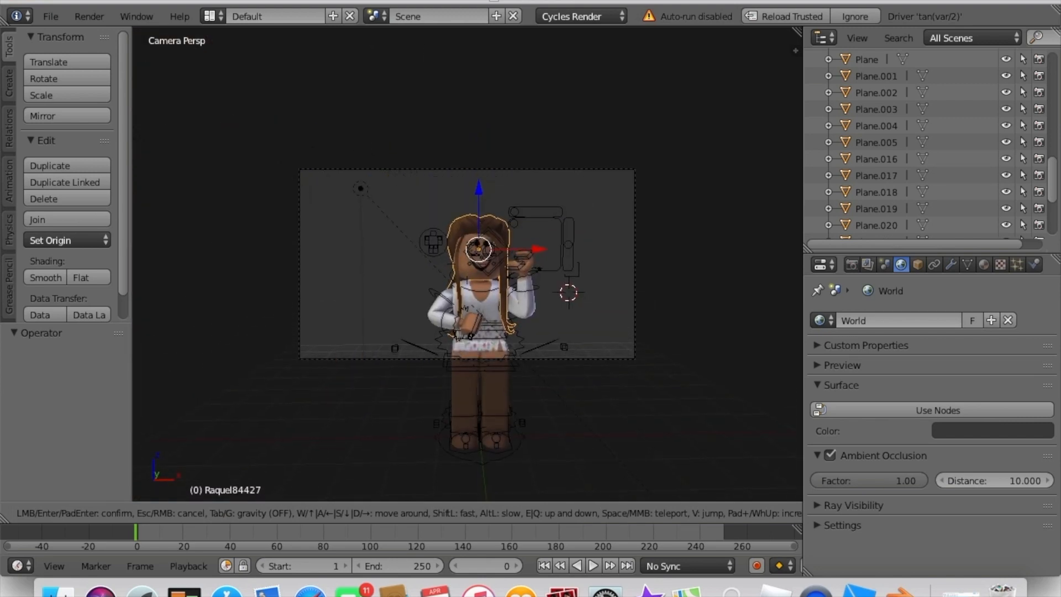
key("w")
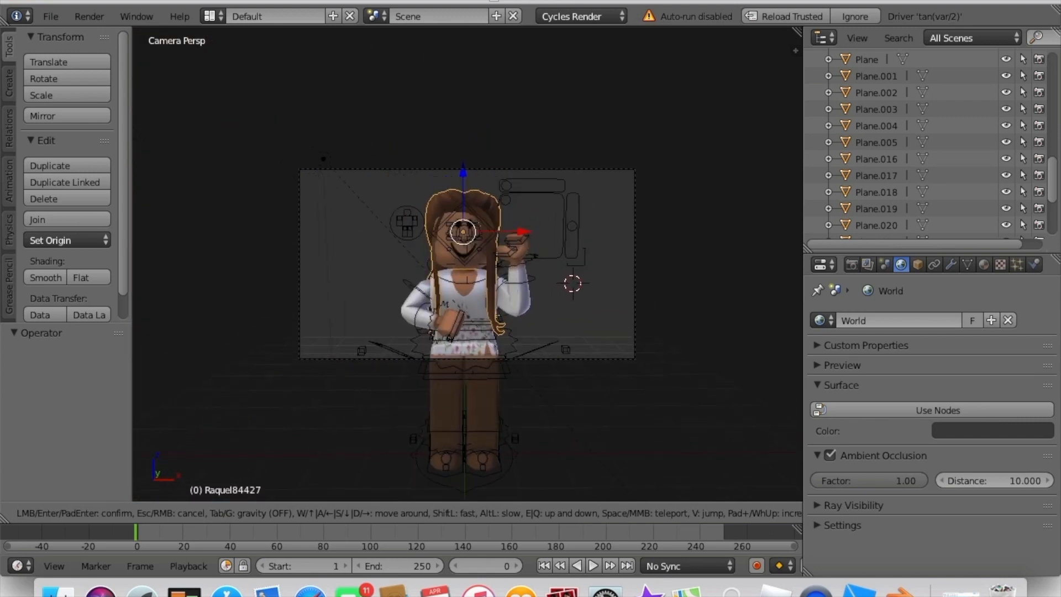
key("s")
key("w")
key("s")
key("s")
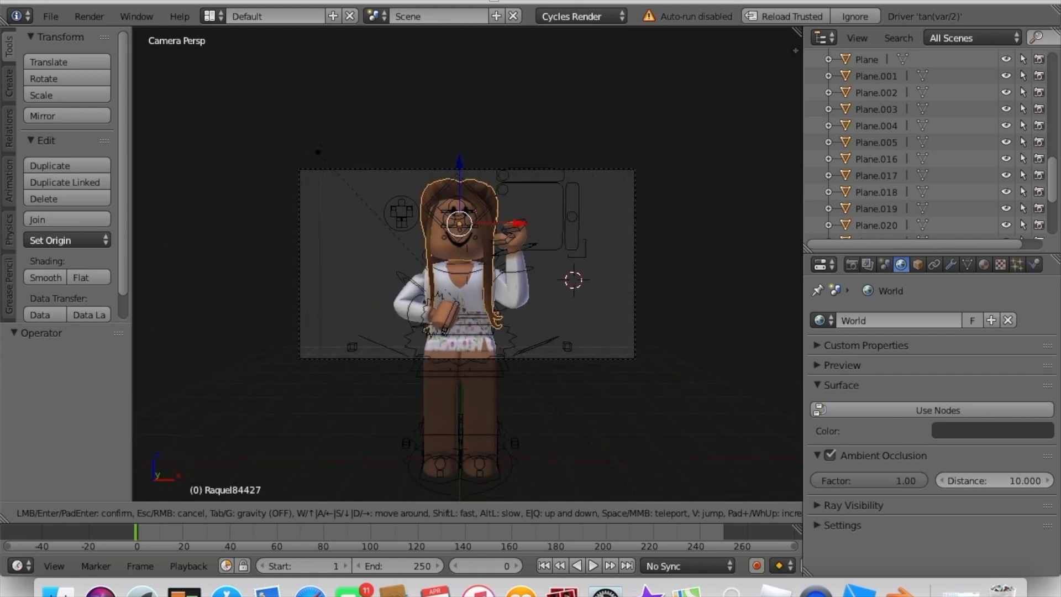
left_click(466, 269)
Preview the camera view with Rendered viewport shading.
left_click(301, 513)
left_click(332, 403)
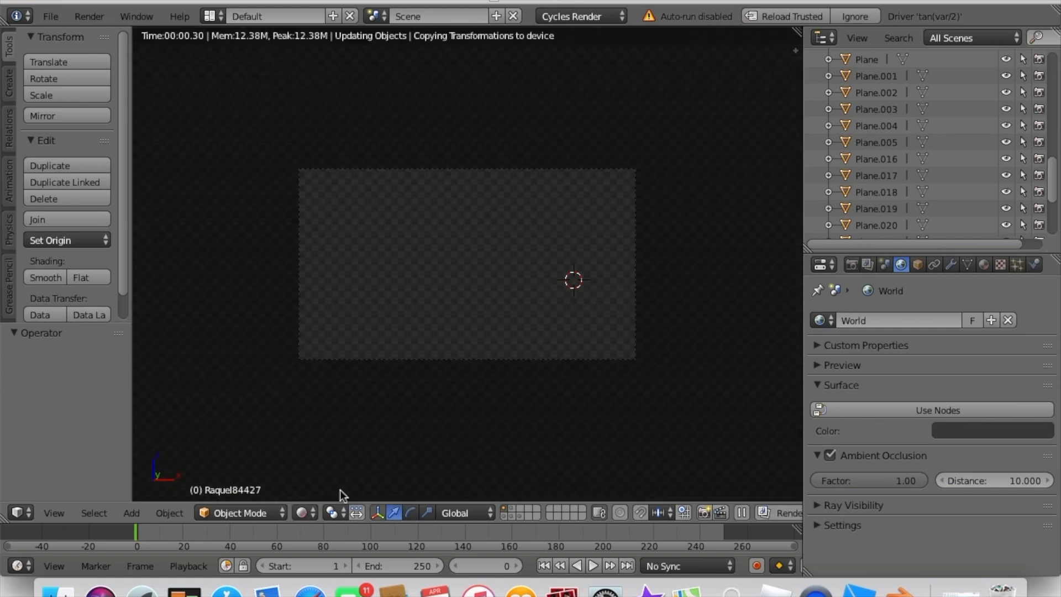
Render the camera view of the character as a still image at 1920 x 1080 px.
left_click(304, 514)
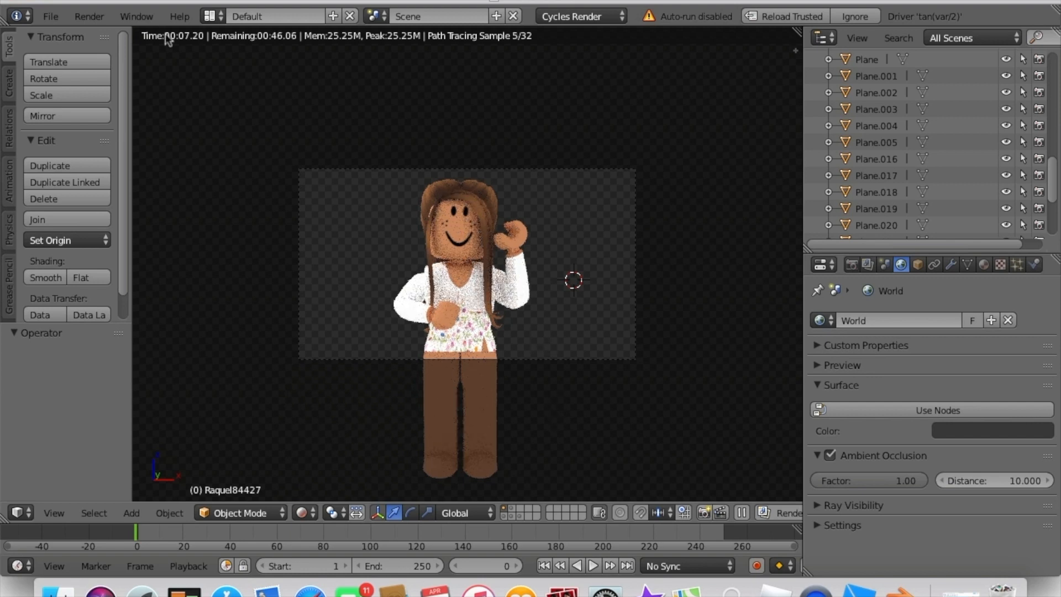
left_click(90, 16)
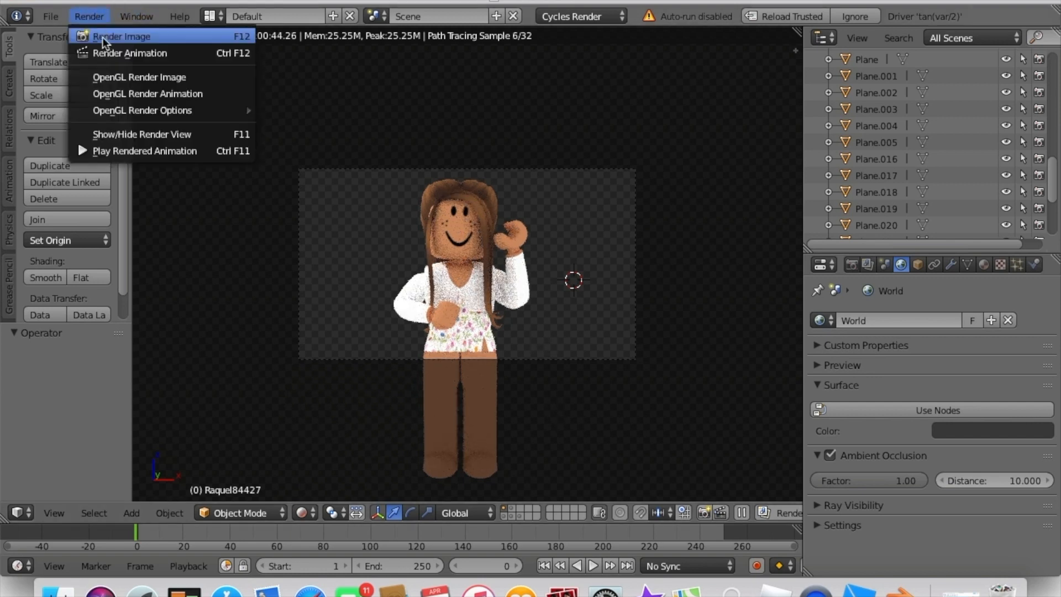
left_click(851, 264)
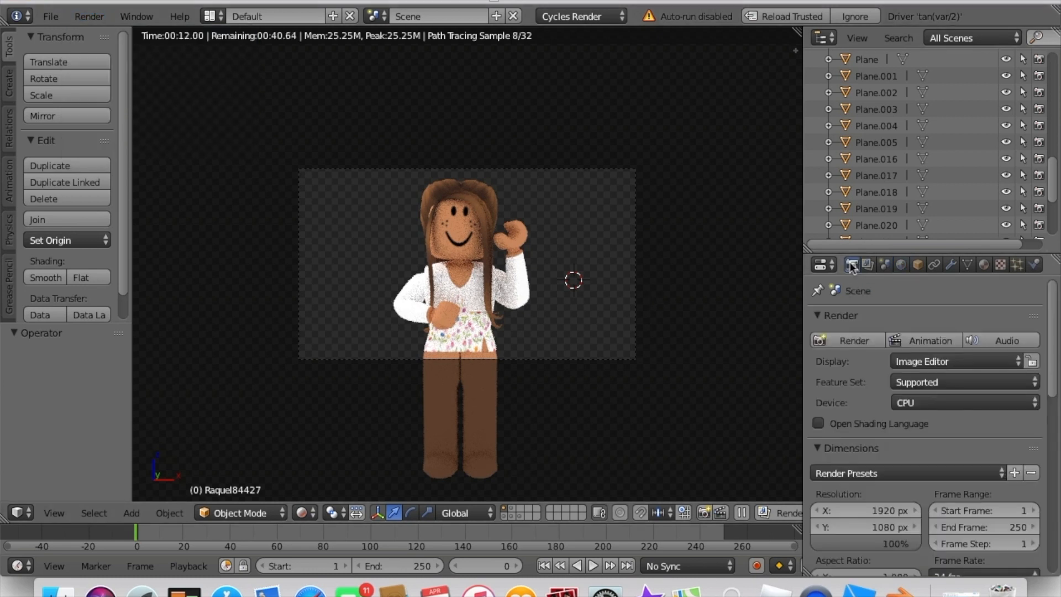
left_click(850, 342)
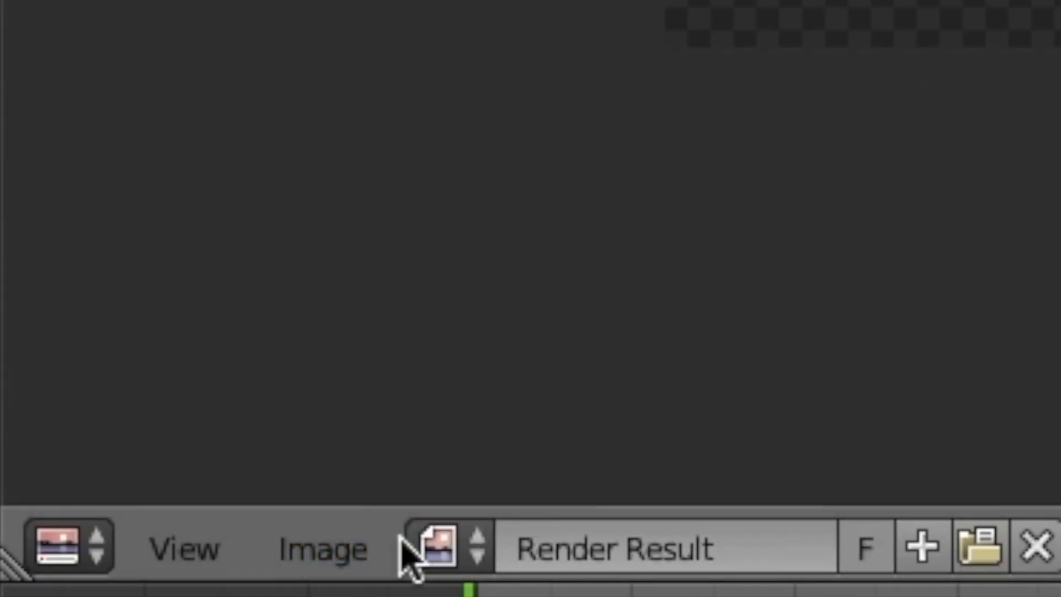
Save the render result as an image named GFX.png in the Documents folder.
left_click(299, 549)
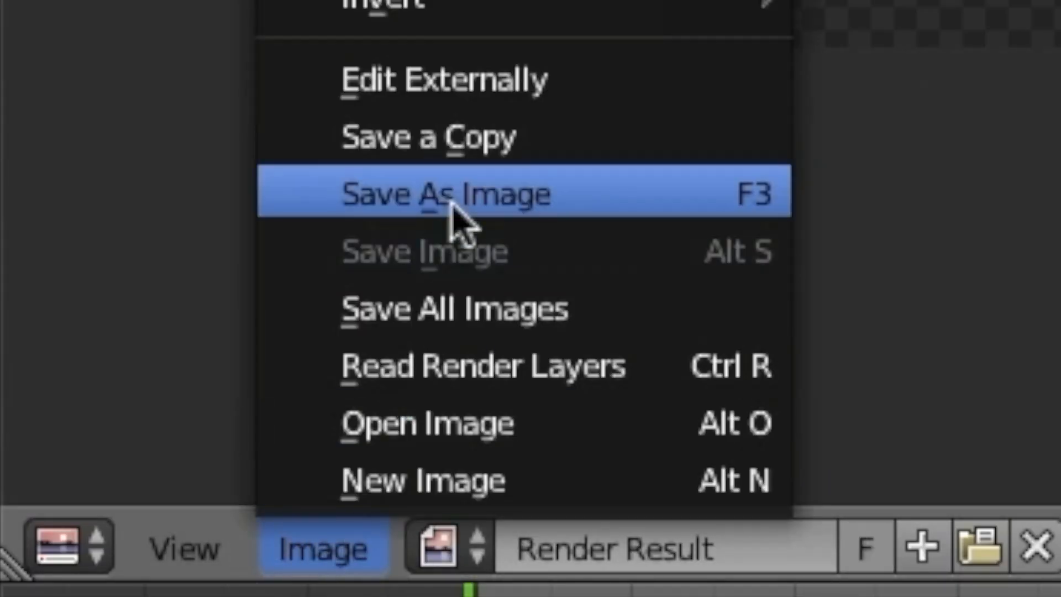
left_click(450, 206)
left_click(54, 167)
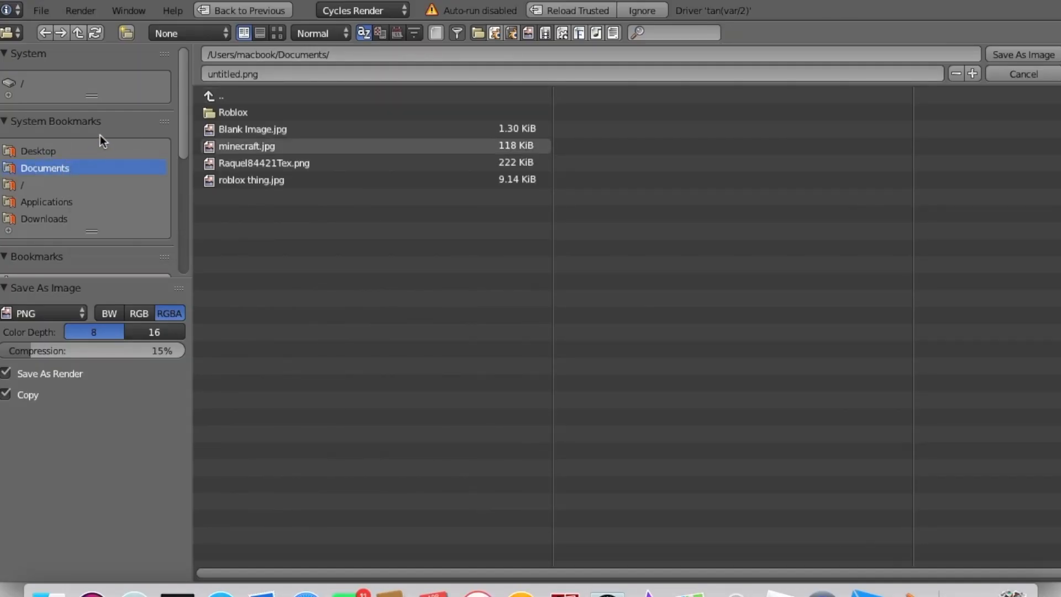
left_click(282, 77)
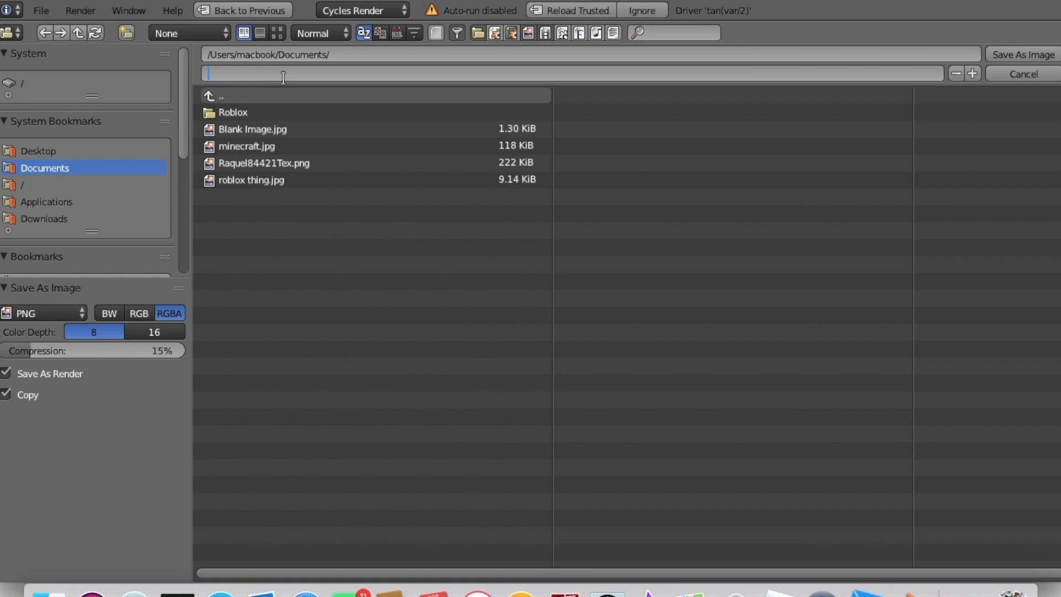
type("GFX")
key("Return")
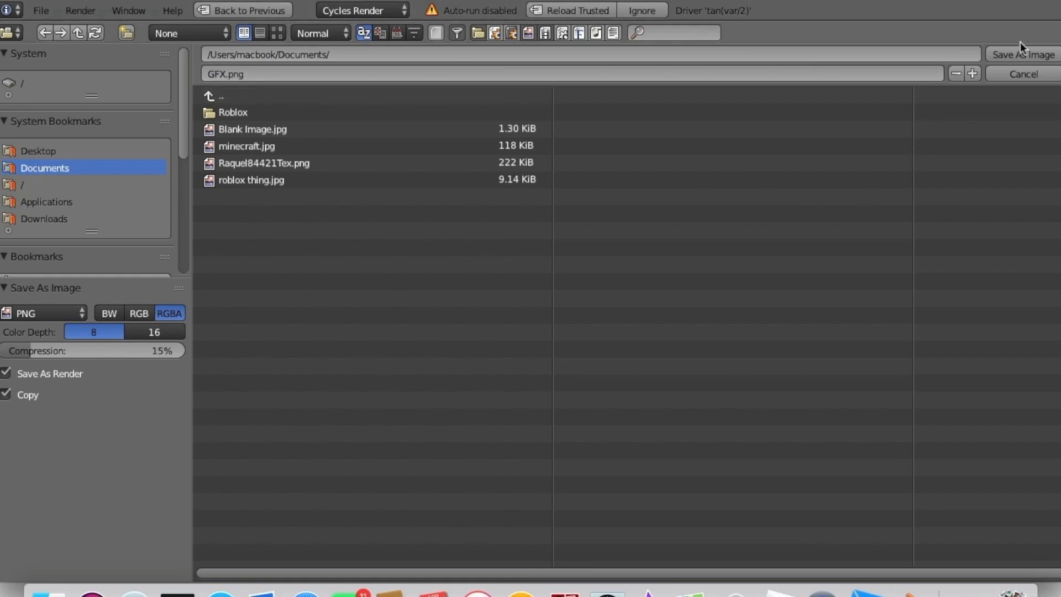